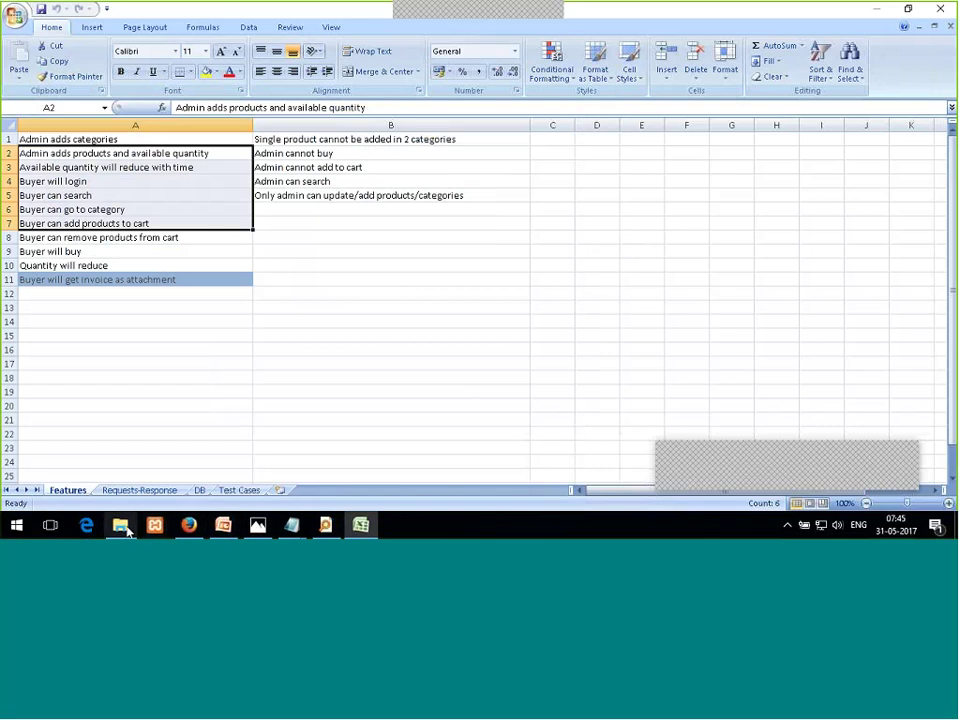
- Switch to the softwares folder in File Explorer and mark the apache-tomcat and xampp installers with red lines and check marks
{"action": "left_click", "coordinate": [124, 528]}
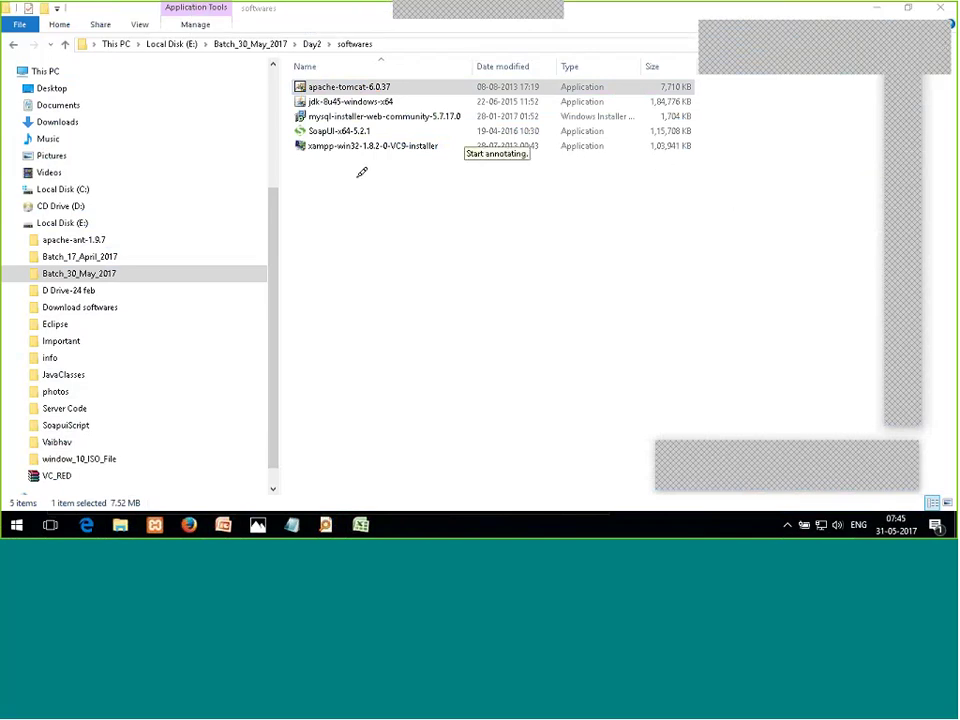
{"action": "left_click_drag", "start_coordinate": [293, 167], "coordinate": [341, 167]}
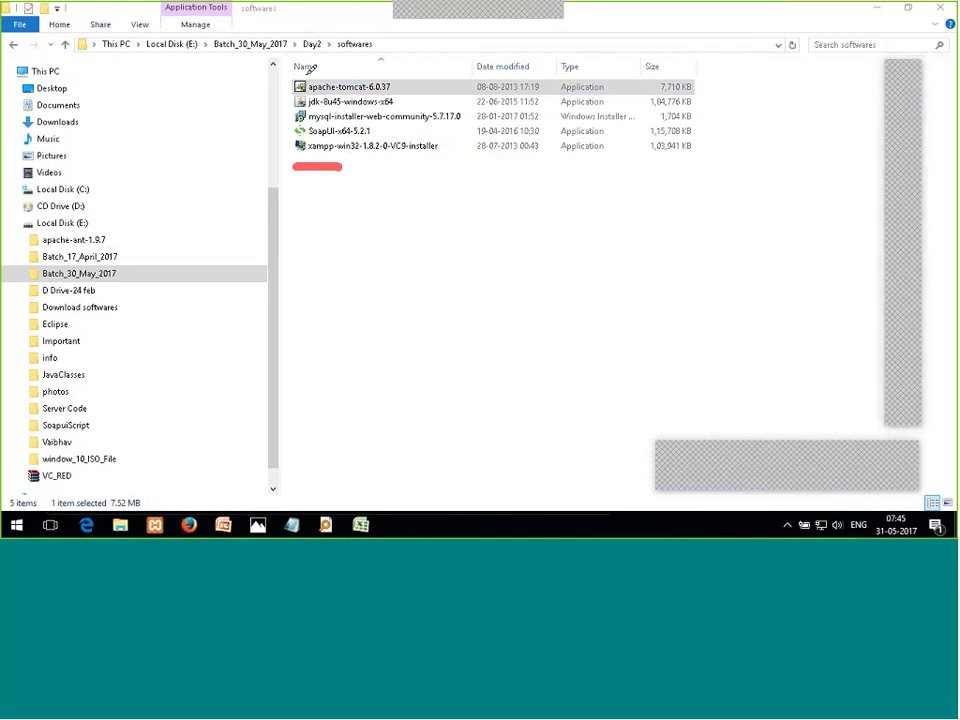
{"action": "left_click_drag", "start_coordinate": [304, 77], "coordinate": [341, 75]}
{"action": "left_click_drag", "start_coordinate": [270, 87], "coordinate": [300, 76]}
{"action": "mouse_move", "coordinate": [266, 165]}
{"action": "left_mouse_down"}
{"action": "mouse_move", "coordinate": [276, 185]}
{"action": "mouse_move", "coordinate": [298, 160]}
{"action": "left_mouse_up"}
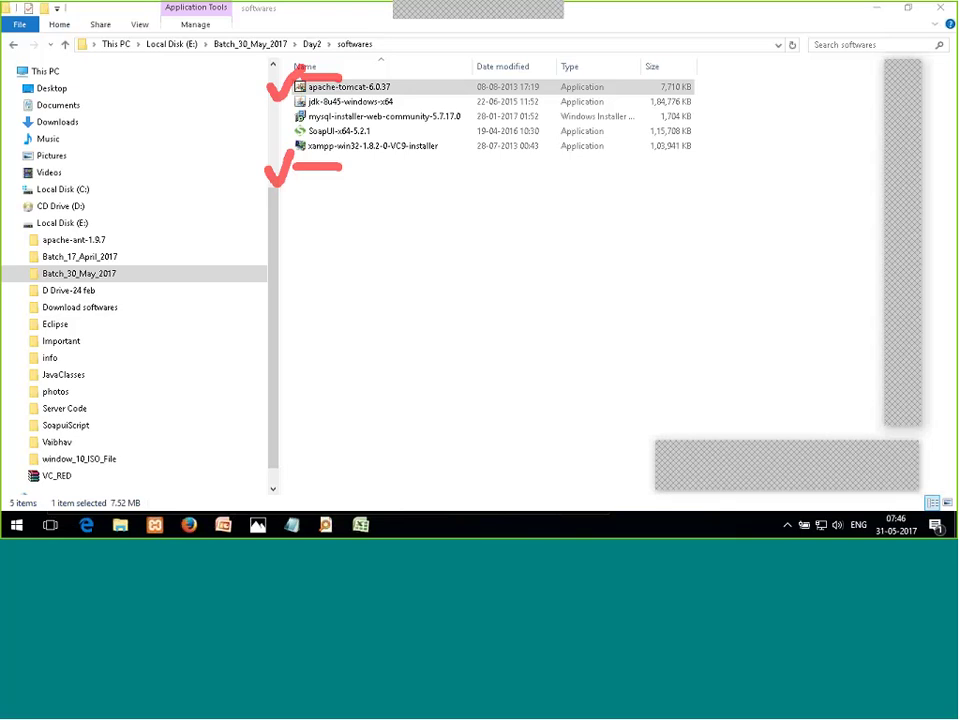
- Draw a red rectangle in the empty area well below the file list and label it "retail application"
{"action": "mouse_move", "coordinate": [331, 393]}
{"action": "left_mouse_down"}
{"action": "mouse_move", "coordinate": [412, 448]}
{"action": "mouse_move", "coordinate": [561, 463]}
{"action": "left_mouse_up"}
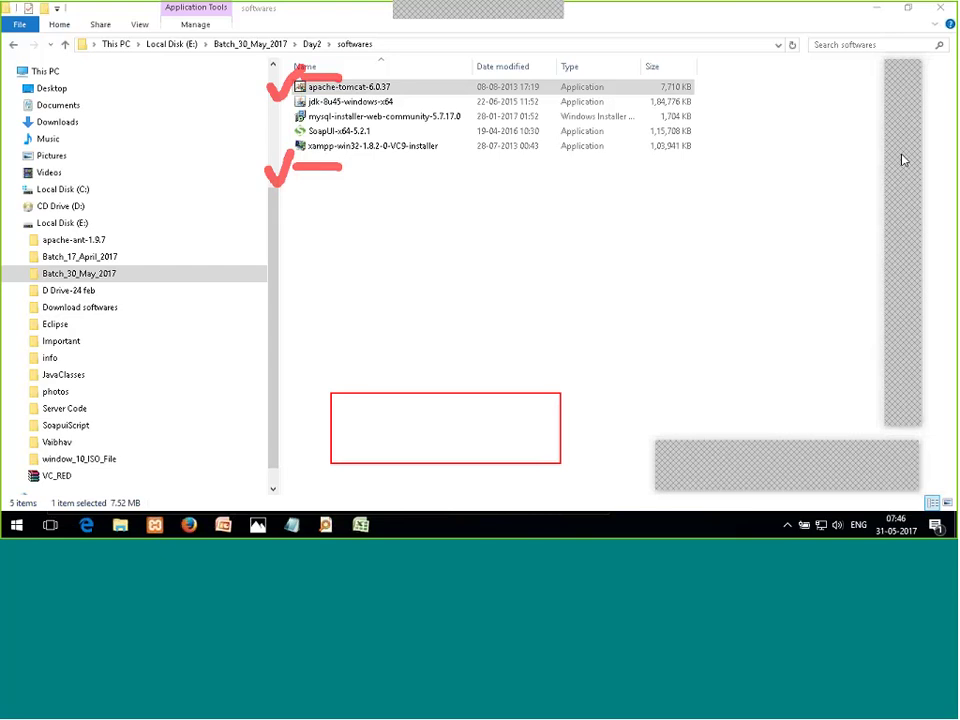
{"action": "left_click", "coordinate": [340, 430]}
{"action": "type", "text": "f"}
{"action": "type", "text": "etail "}
{"action": "type", "text": "appli"}
{"action": "type", "text": "cation"}
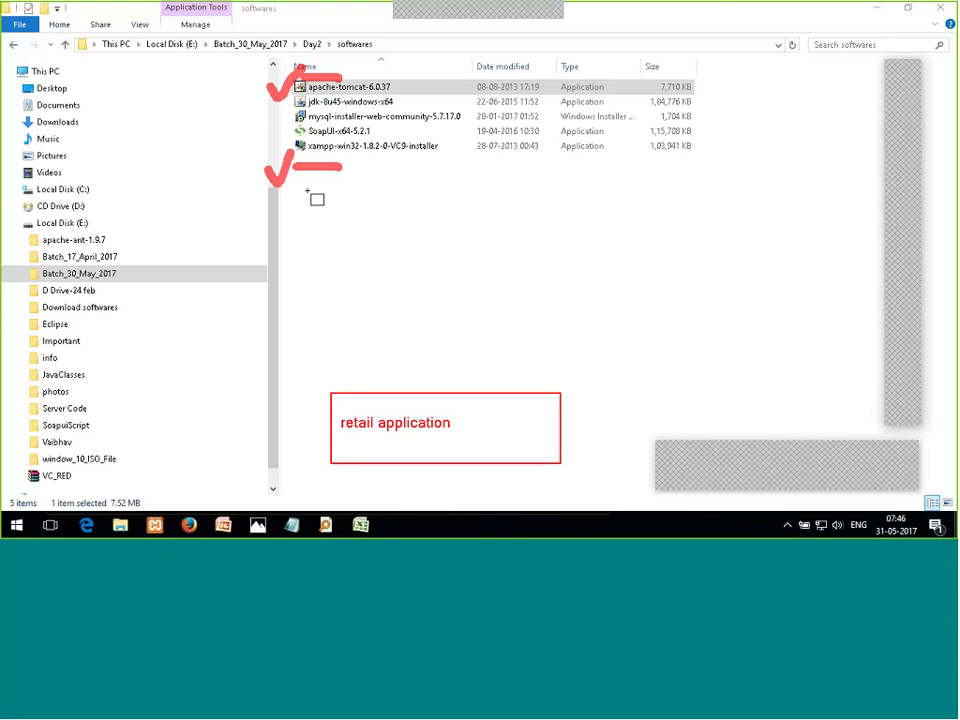
- Draw a second red rectangle above the retail application box and label it "xampp"
{"action": "mouse_move", "coordinate": [305, 191]}
{"action": "left_mouse_down"}
{"action": "mouse_move", "coordinate": [442, 272]}
{"action": "mouse_move", "coordinate": [491, 273]}
{"action": "left_mouse_up"}
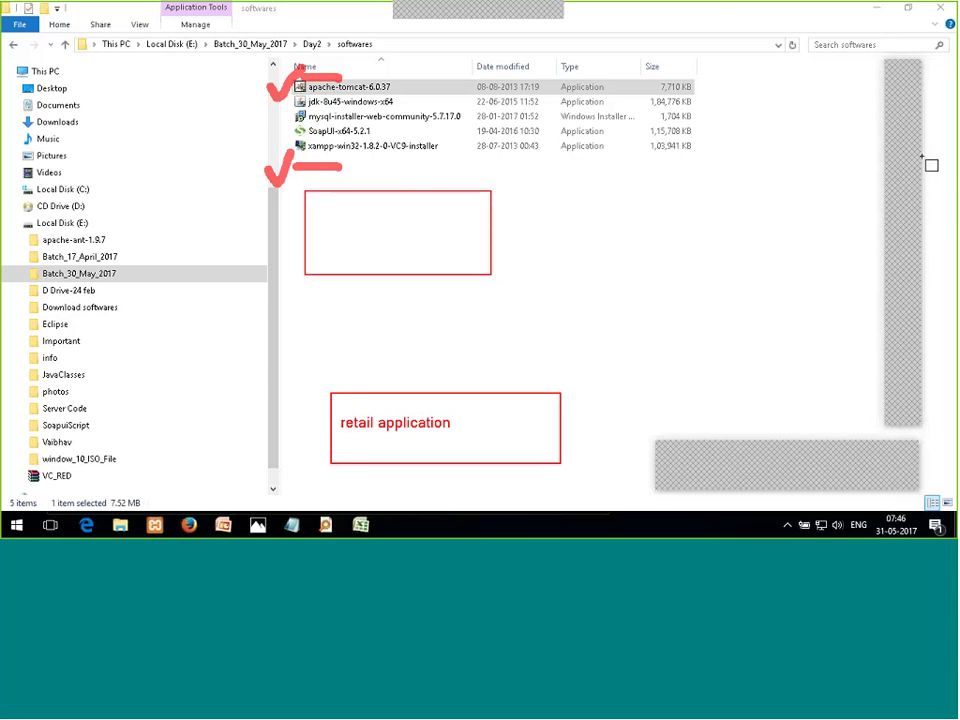
{"action": "left_click", "coordinate": [324, 241]}
{"action": "type", "text": "xampp/"}
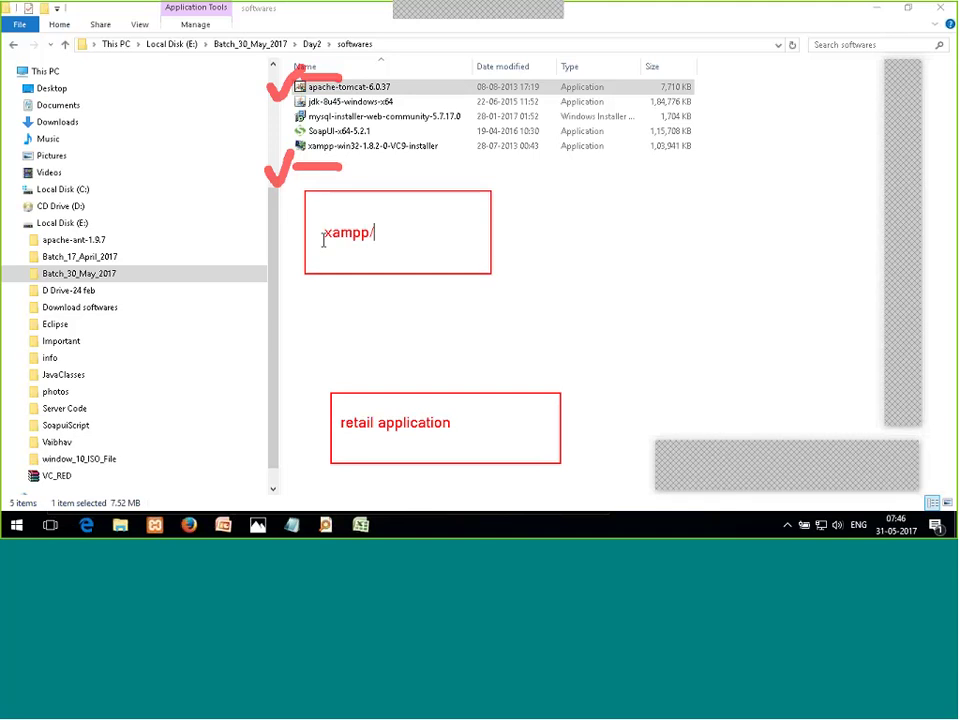
{"action": "type", "text": "tomcat"}
{"action": "key", "text": "BackSpace"}
{"action": "key", "text": "BackSpace"}
{"action": "key", "text": "BackSpace"}
{"action": "key", "text": "BackSpace"}
{"action": "key", "text": "BackSpace"}
{"action": "key", "text": "BackSpace"}
{"action": "key", "text": "BackSpace"}
- Append "---soap" to the retail application label and draw an arrow from its box up to the xampp box
{"action": "left_click", "coordinate": [452, 422]}
{"action": "type", "text": "---soap"}
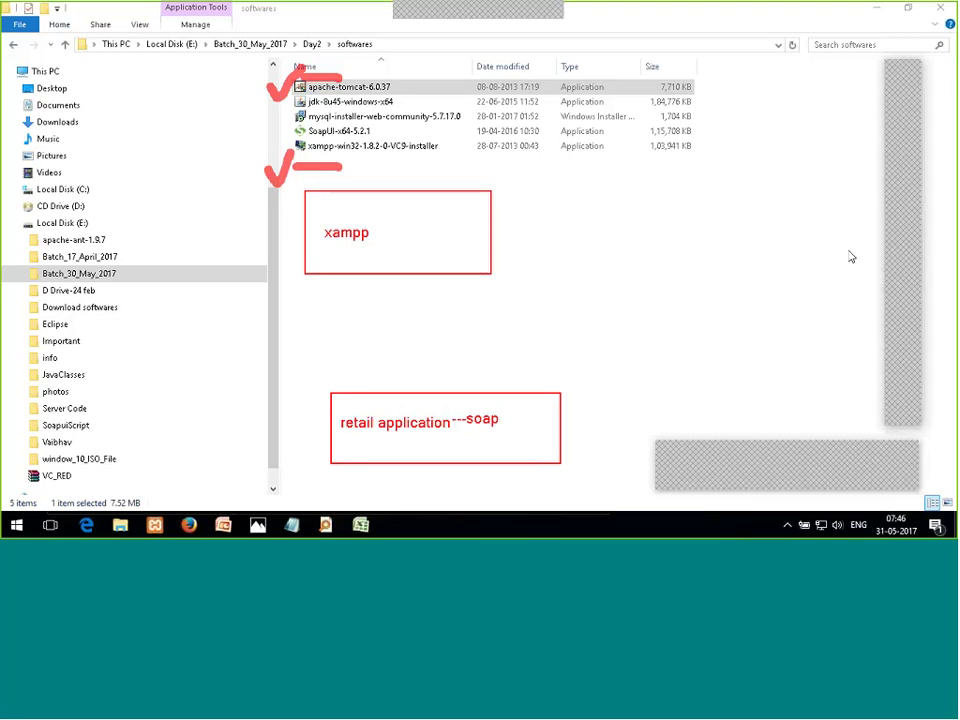
{"action": "mouse_move", "coordinate": [405, 394]}
{"action": "left_mouse_down"}
{"action": "mouse_move", "coordinate": [391, 256]}
{"action": "mouse_move", "coordinate": [406, 272]}
{"action": "left_mouse_up"}
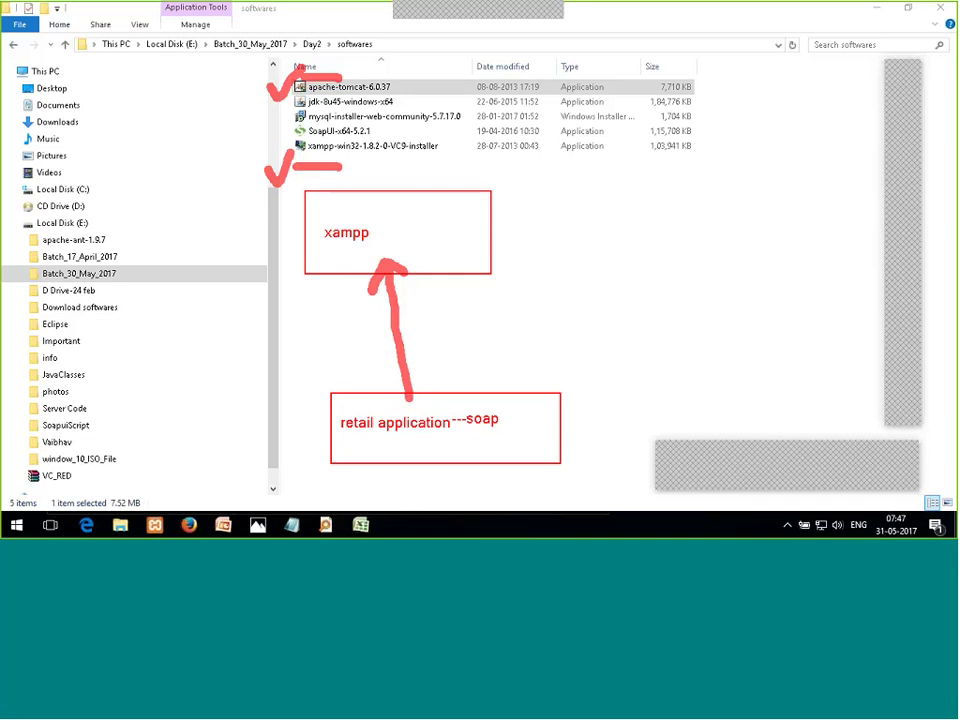
- Sketch a freehand box marked "50" beside the diagram and draw an arrow from it to the xampp box
{"action": "mouse_move", "coordinate": [789, 320]}
{"action": "left_mouse_down"}
{"action": "mouse_move", "coordinate": [750, 422]}
{"action": "mouse_move", "coordinate": [805, 300]}
{"action": "left_mouse_up"}
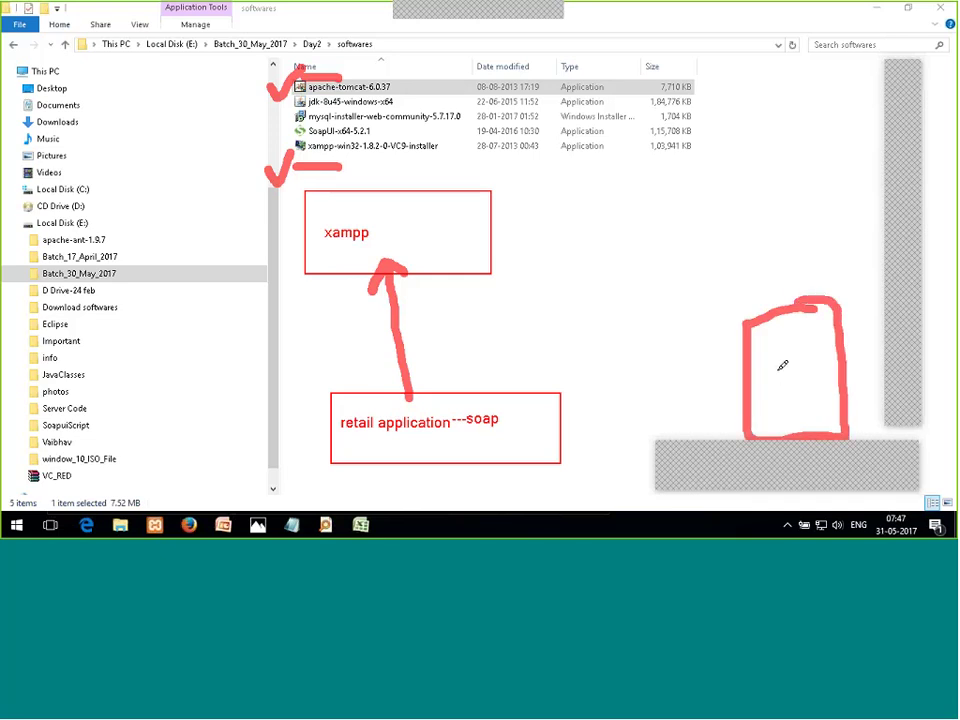
{"action": "left_click_drag", "start_coordinate": [766, 346], "coordinate": [760, 388]}
{"action": "mouse_move", "coordinate": [800, 345]}
{"action": "left_mouse_down"}
{"action": "mouse_move", "coordinate": [814, 317]}
{"action": "mouse_move", "coordinate": [836, 345]}
{"action": "mouse_move", "coordinate": [836, 330]}
{"action": "left_mouse_up"}
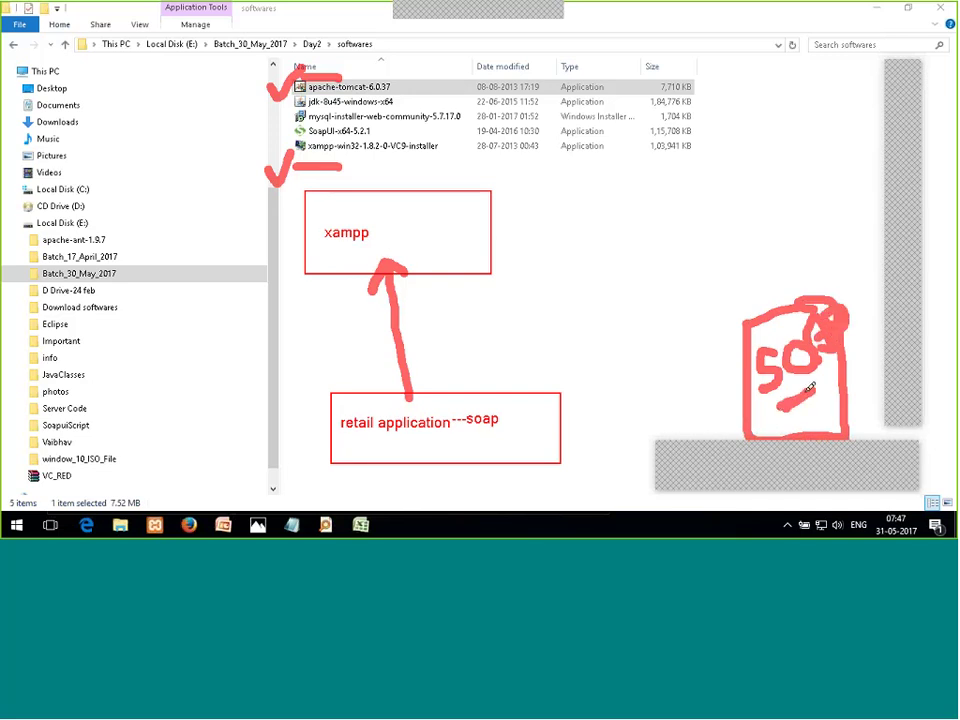
{"action": "left_click_drag", "start_coordinate": [812, 390], "coordinate": [735, 428]}
{"action": "mouse_move", "coordinate": [656, 438]}
{"action": "left_mouse_down"}
{"action": "mouse_move", "coordinate": [497, 267]}
{"action": "mouse_move", "coordinate": [508, 268]}
{"action": "left_mouse_up"}
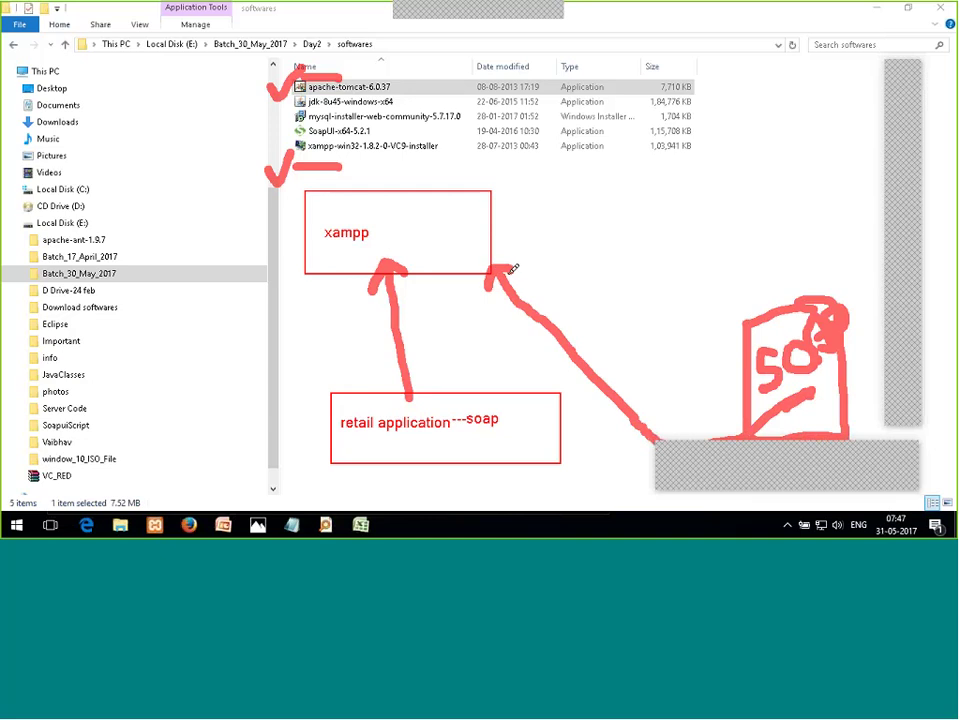
- Emphasize the xampp box with underlines, a check mark and a short upward arrow
{"action": "left_click_drag", "start_coordinate": [306, 246], "coordinate": [340, 245]}
{"action": "left_click_drag", "start_coordinate": [383, 221], "coordinate": [415, 187]}
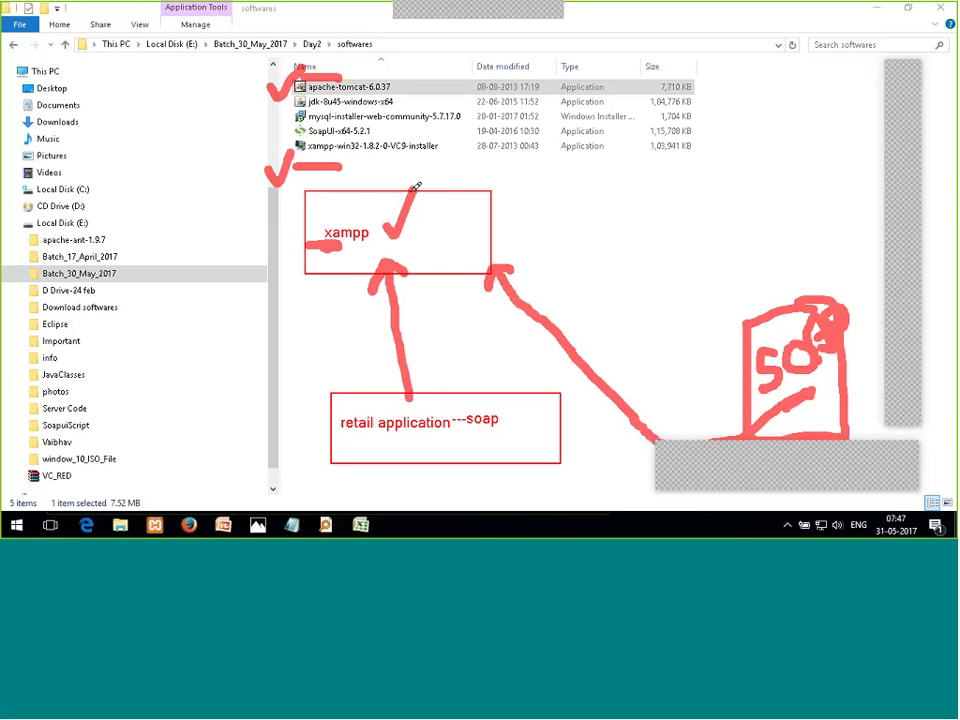
{"action": "mouse_move", "coordinate": [346, 258]}
{"action": "left_mouse_down"}
{"action": "mouse_move", "coordinate": [420, 250]}
{"action": "mouse_move", "coordinate": [441, 214]}
{"action": "left_mouse_up"}
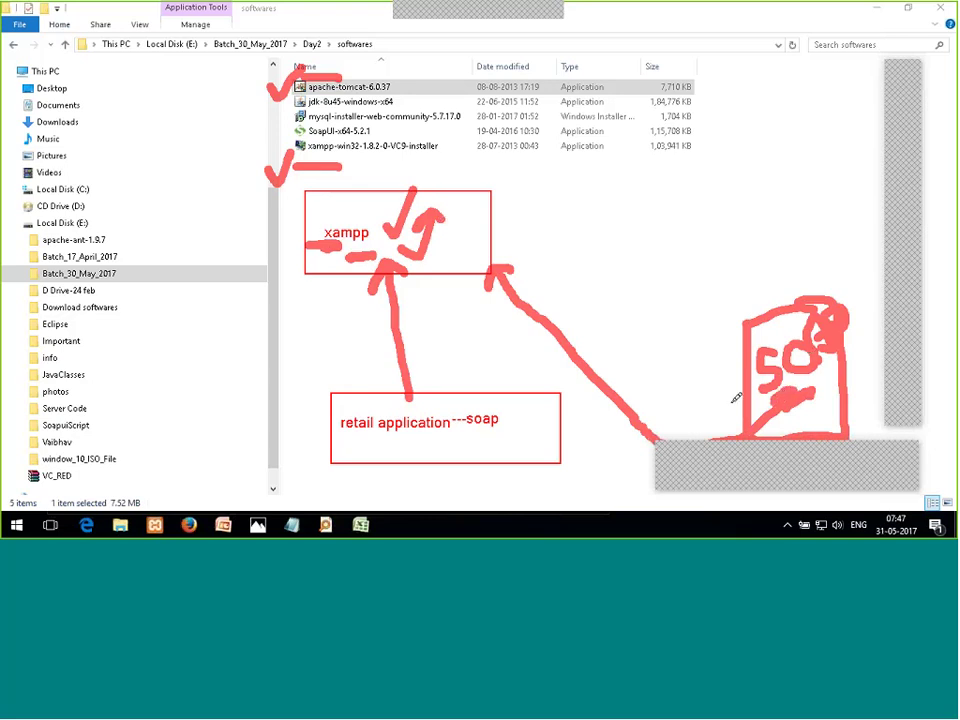
- Underline "soap", add arrows toward the xampp box and the "50" sketch, and put a check mark above "xampp"
{"action": "left_click_drag", "start_coordinate": [449, 437], "coordinate": [478, 428]}
{"action": "mouse_move", "coordinate": [427, 396]}
{"action": "left_mouse_down"}
{"action": "mouse_move", "coordinate": [418, 313]}
{"action": "mouse_move", "coordinate": [436, 326]}
{"action": "left_mouse_up"}
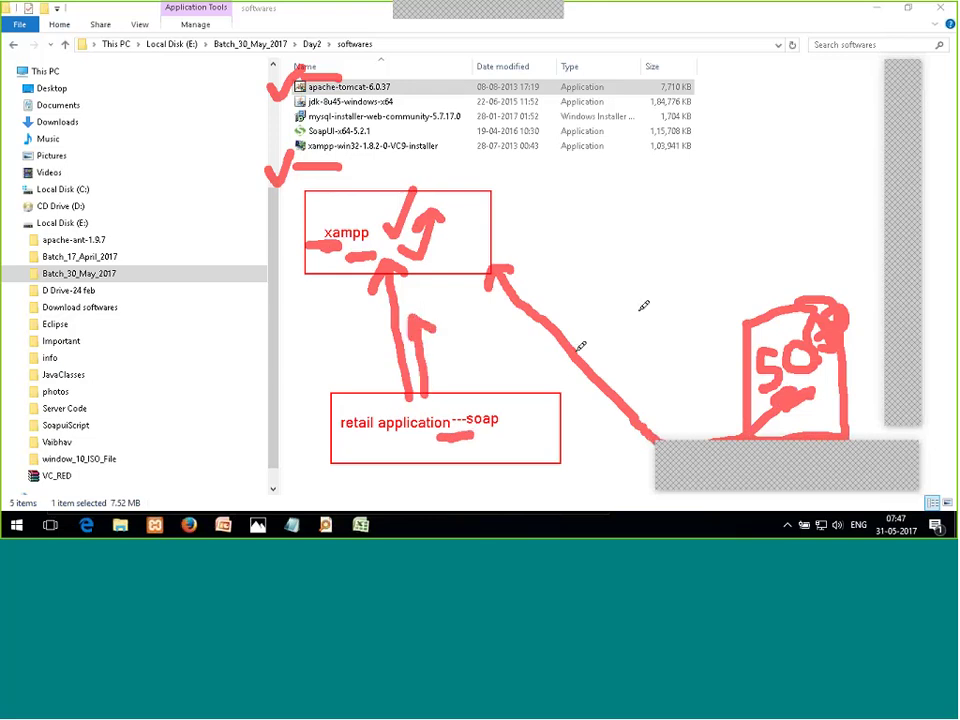
{"action": "mouse_move", "coordinate": [616, 298]}
{"action": "left_mouse_down"}
{"action": "mouse_move", "coordinate": [670, 321]}
{"action": "mouse_move", "coordinate": [626, 338]}
{"action": "left_mouse_up"}
{"action": "mouse_move", "coordinate": [678, 247]}
{"action": "left_mouse_down"}
{"action": "mouse_move", "coordinate": [692, 312]}
{"action": "mouse_move", "coordinate": [718, 278]}
{"action": "left_mouse_up"}
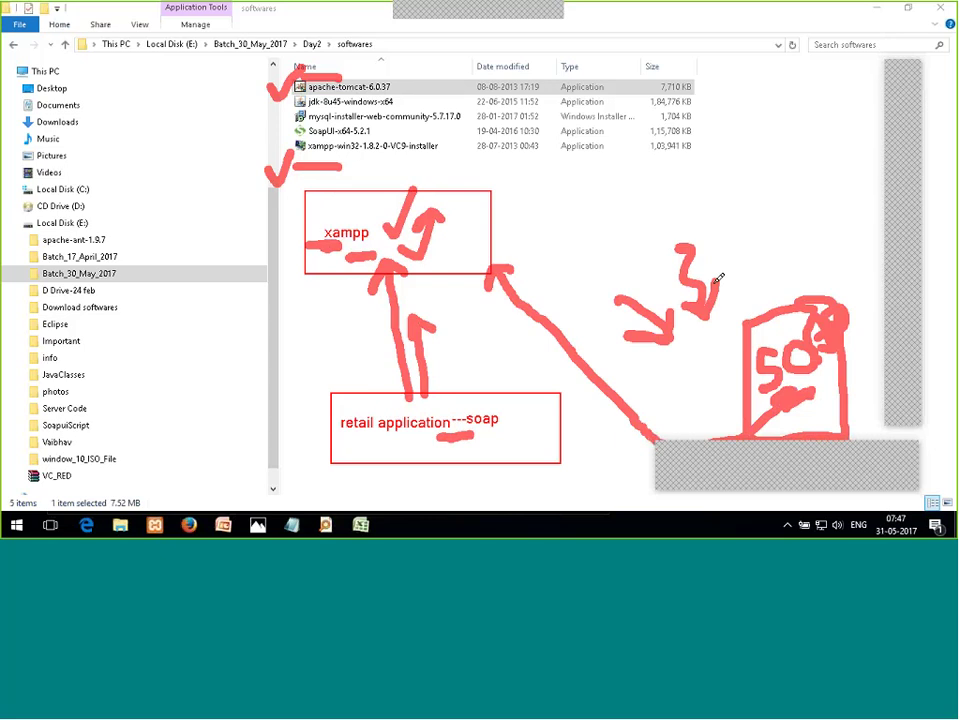
{"action": "left_click_drag", "start_coordinate": [500, 432], "coordinate": [524, 425]}
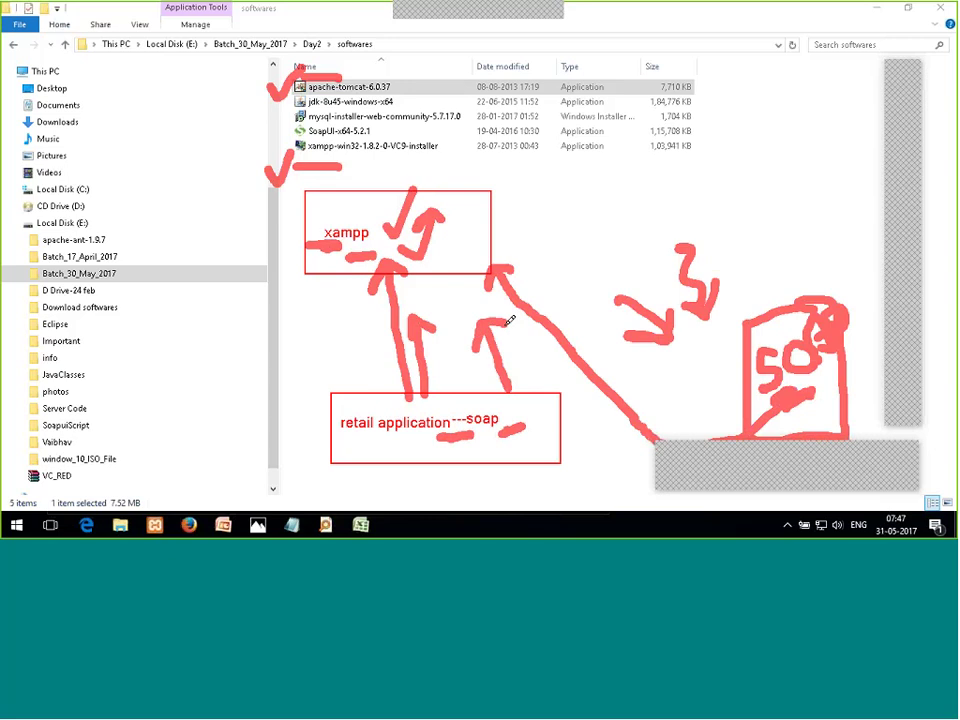
{"action": "left_click_drag", "start_coordinate": [508, 390], "coordinate": [494, 328]}
{"action": "left_click_drag", "start_coordinate": [478, 348], "coordinate": [506, 342]}
{"action": "left_click_drag", "start_coordinate": [326, 212], "coordinate": [356, 198]}
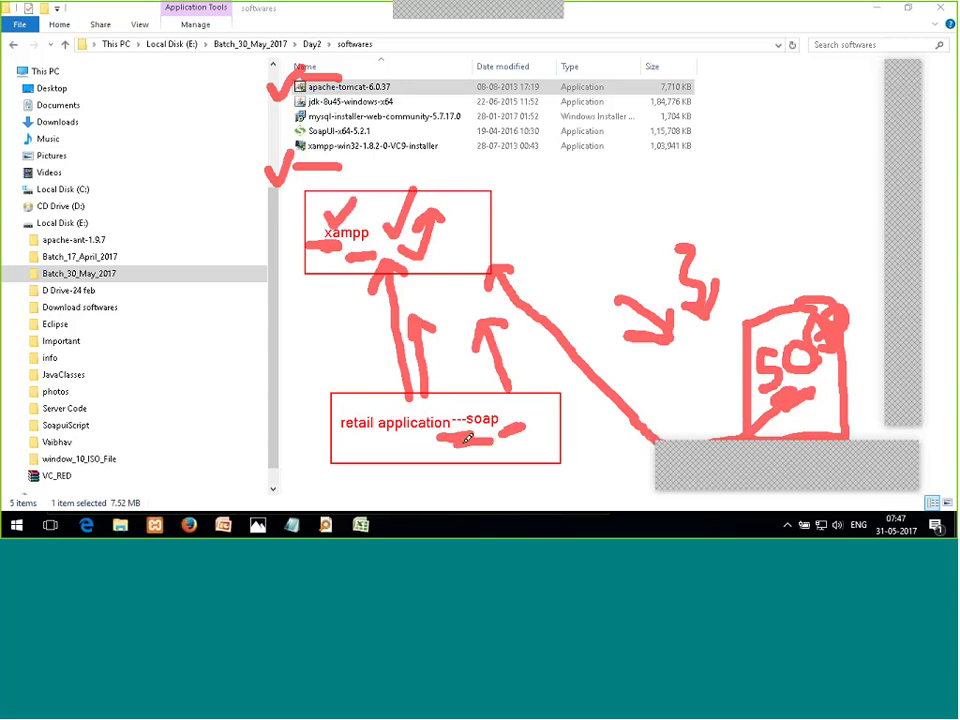
- Add the labels "retail app--rest" and "tomcat" to their boxes and enclose both boxes in one large rectangle
{"action": "left_click", "coordinate": [342, 453]}
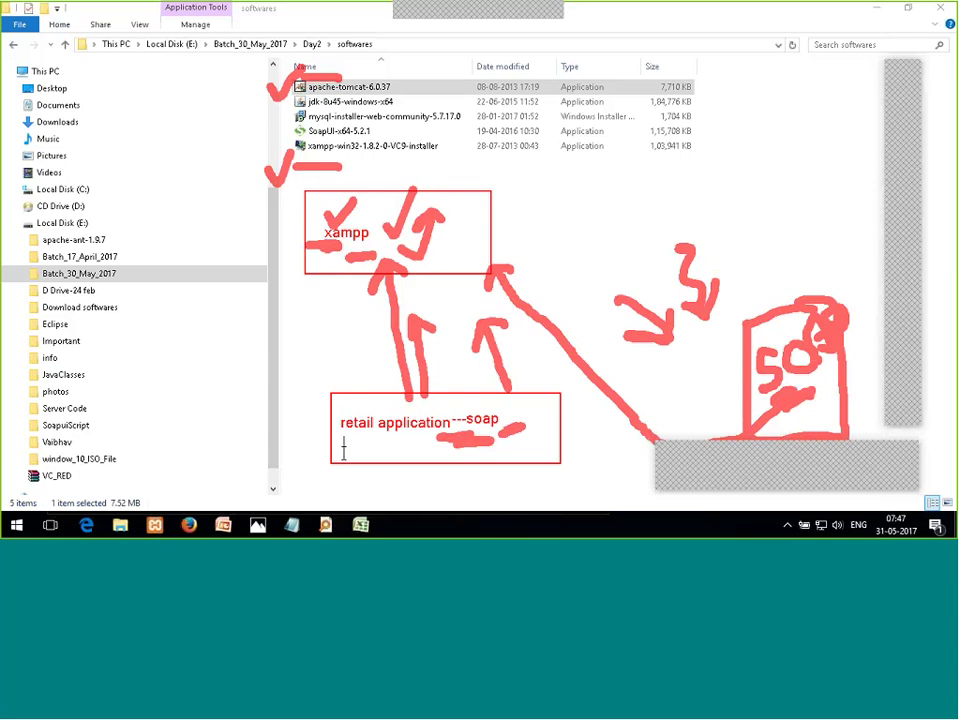
{"action": "type", "text": "retail app--rest"}
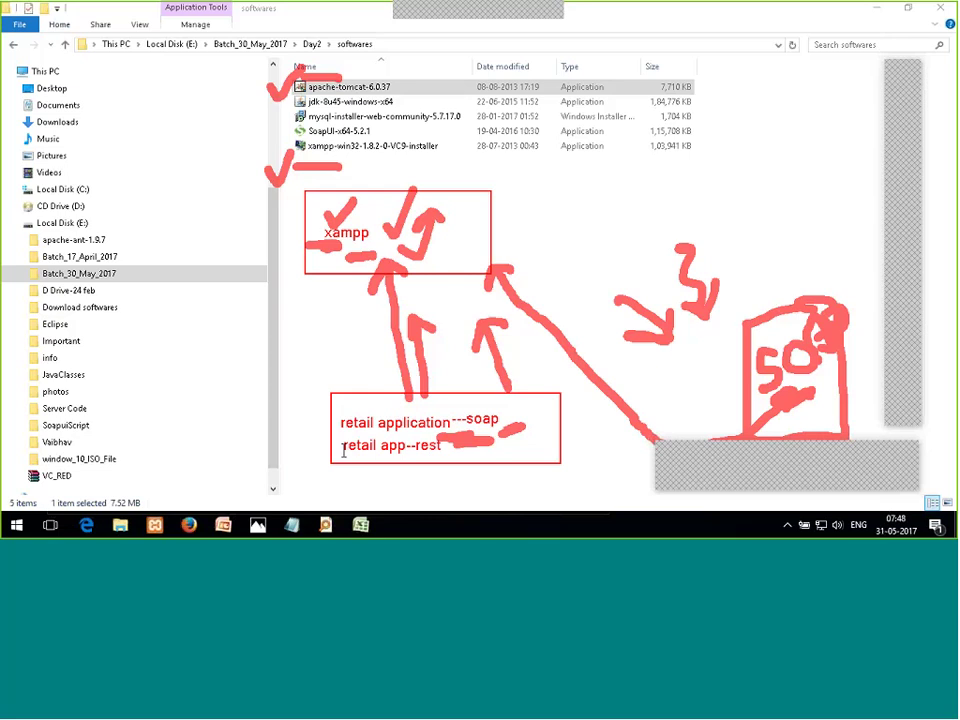
{"action": "left_click", "coordinate": [429, 250]}
{"action": "type", "text": "tomcat"}
{"action": "mouse_move", "coordinate": [207, 151]}
{"action": "left_mouse_down"}
{"action": "mouse_move", "coordinate": [257, 236]}
{"action": "mouse_move", "coordinate": [604, 536]}
{"action": "mouse_move", "coordinate": [585, 521]}
{"action": "mouse_move", "coordinate": [603, 507]}
{"action": "mouse_move", "coordinate": [595, 503]}
{"action": "left_mouse_up"}
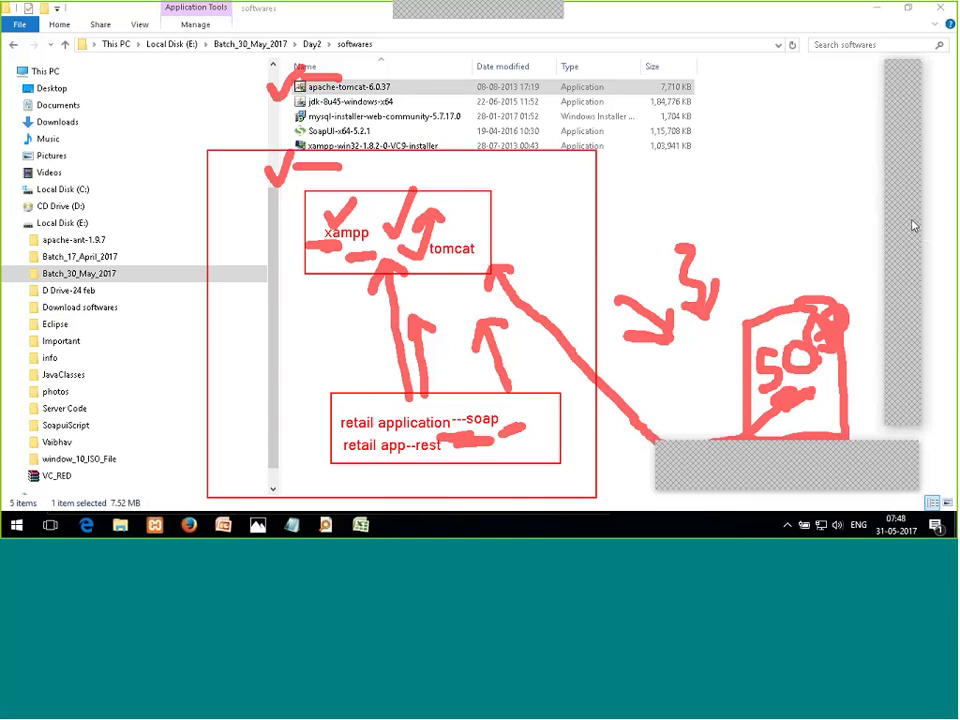
- Draw an ellipse above the "50" sketch with three nested rectangles overlapping its lower edge
{"action": "left_click_drag", "start_coordinate": [756, 92], "coordinate": [838, 152]}
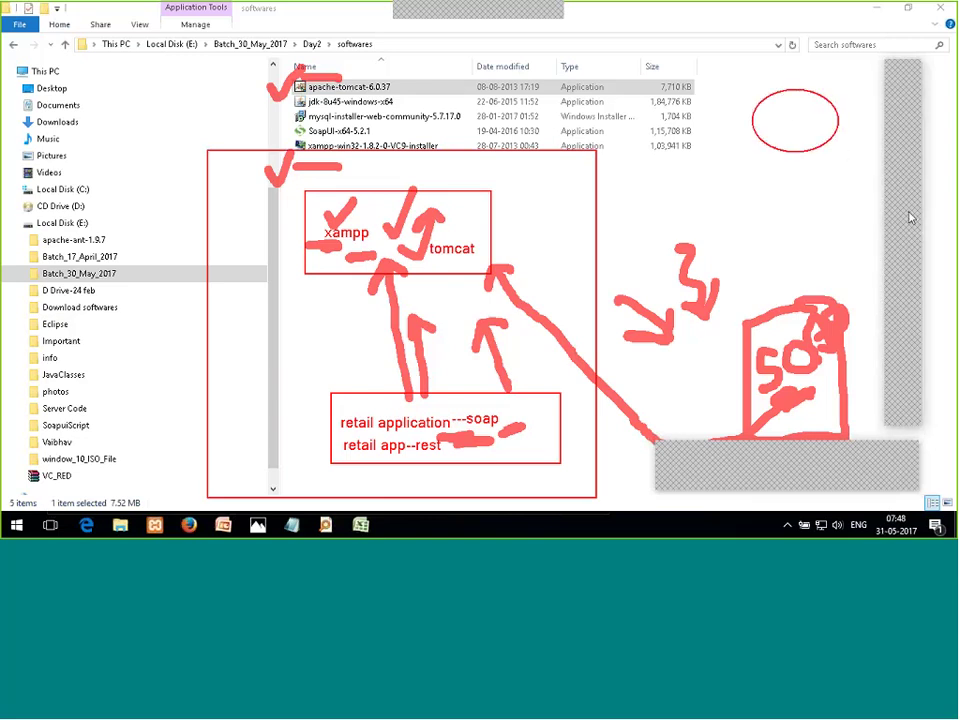
{"action": "left_click_drag", "start_coordinate": [854, 133], "coordinate": [730, 199]}
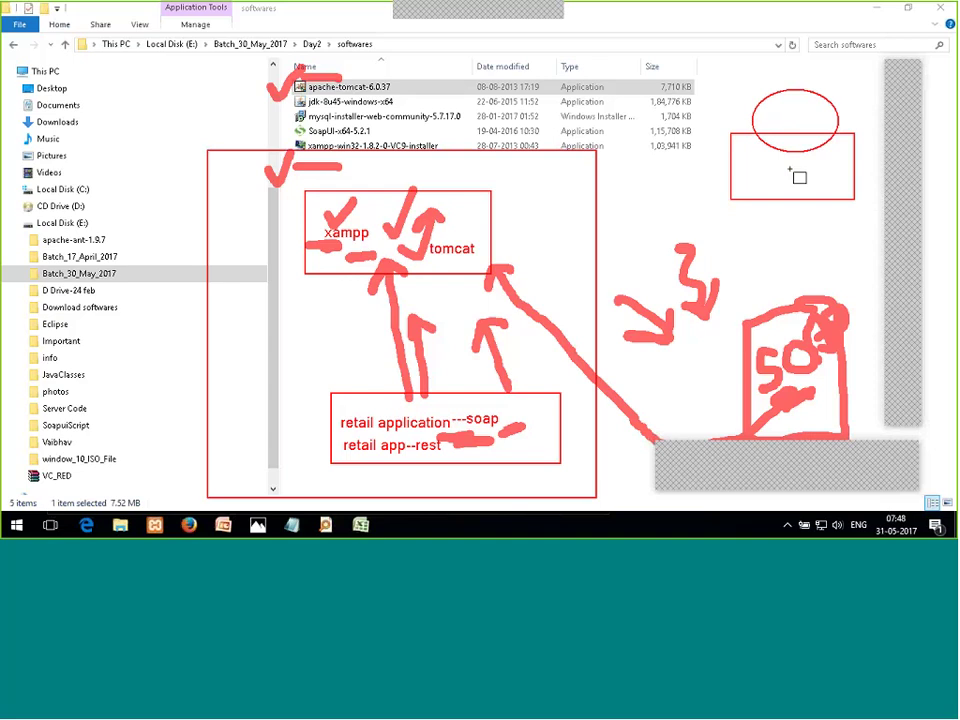
{"action": "mouse_move", "coordinate": [745, 138]}
{"action": "left_mouse_down"}
{"action": "mouse_move", "coordinate": [855, 195]}
{"action": "mouse_move", "coordinate": [846, 191]}
{"action": "left_mouse_up"}
{"action": "left_click_drag", "start_coordinate": [759, 145], "coordinate": [847, 192]}
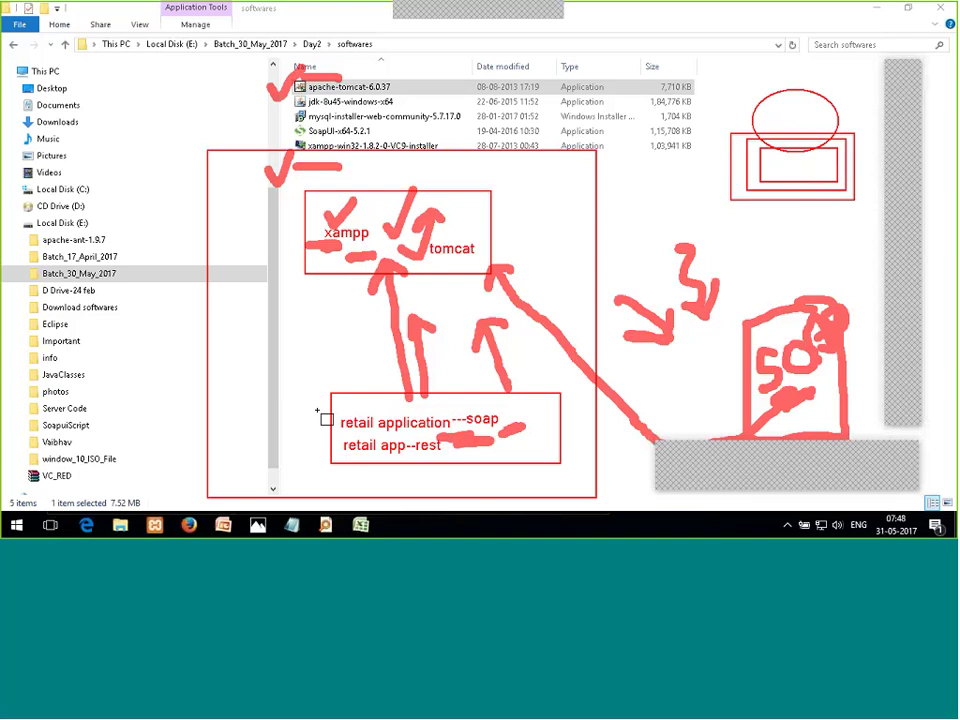
- Frame the retail, xampp and tomcat labels and the "50" sketch with rectangles, and add smaller ones inside the nested rectangles
{"action": "mouse_move", "coordinate": [334, 405]}
{"action": "left_mouse_down"}
{"action": "mouse_move", "coordinate": [458, 474]}
{"action": "mouse_move", "coordinate": [451, 480]}
{"action": "mouse_move", "coordinate": [450, 451]}
{"action": "mouse_move", "coordinate": [459, 459]}
{"action": "left_mouse_up"}
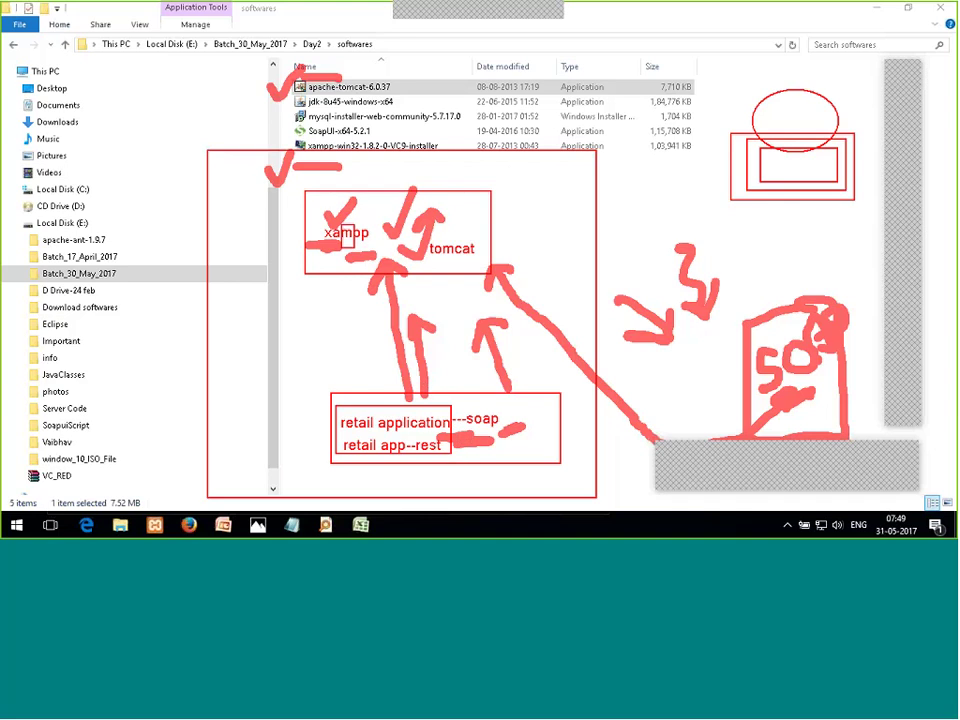
{"action": "left_click_drag", "start_coordinate": [735, 282], "coordinate": [875, 455]}
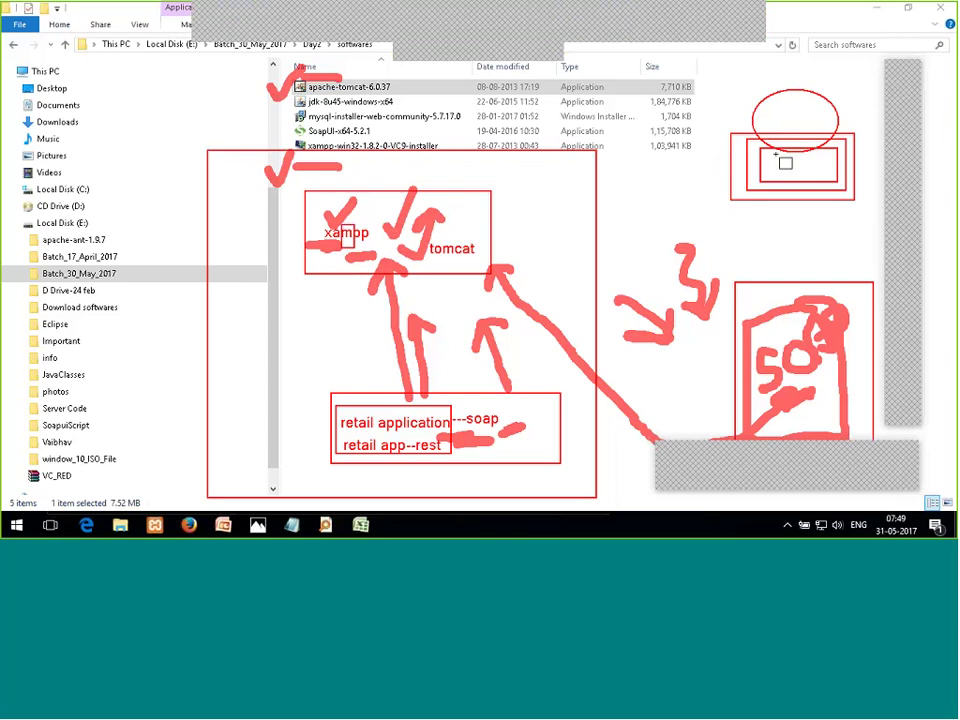
{"action": "left_click_drag", "start_coordinate": [771, 156], "coordinate": [827, 177]}
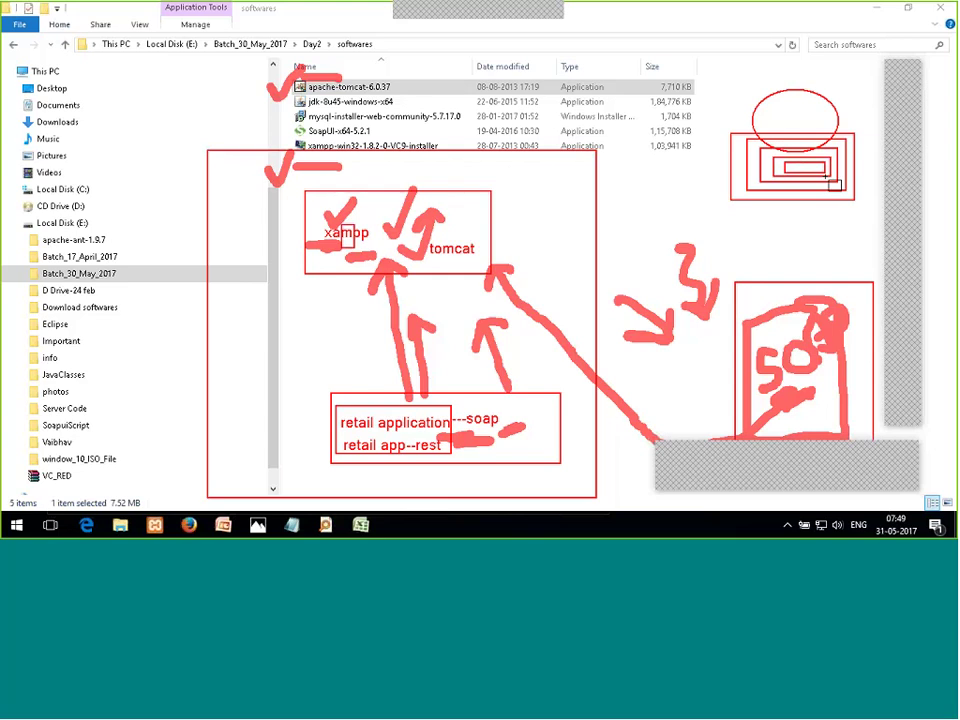
{"action": "mouse_move", "coordinate": [308, 387]}
{"action": "left_mouse_down"}
{"action": "mouse_move", "coordinate": [386, 439]}
{"action": "mouse_move", "coordinate": [380, 432]}
{"action": "left_mouse_up"}
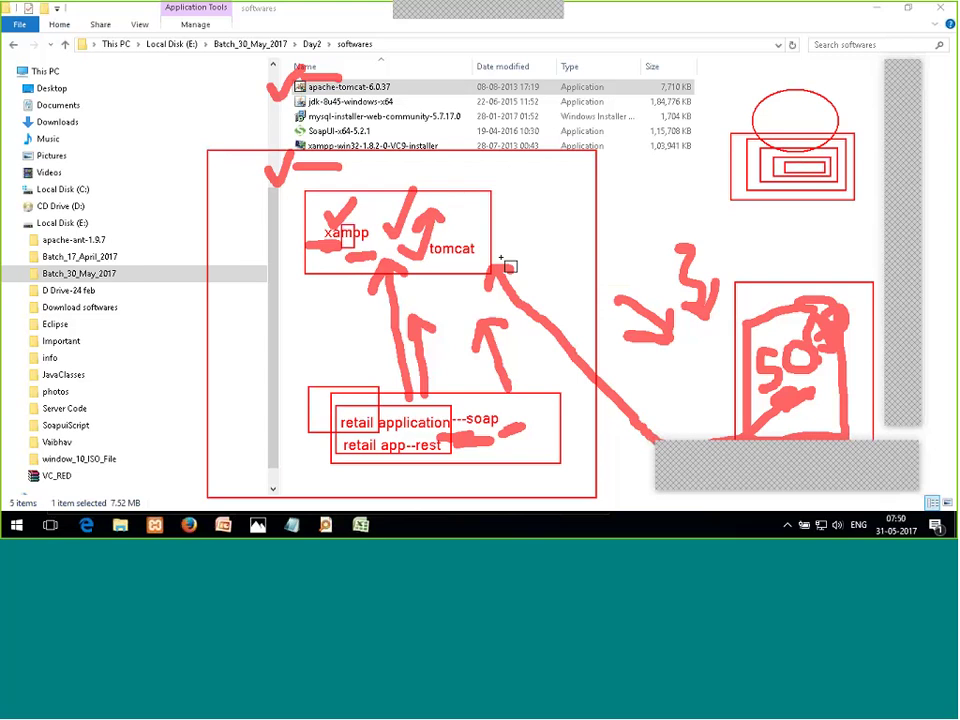
{"action": "mouse_move", "coordinate": [306, 219]}
{"action": "left_mouse_down"}
{"action": "mouse_move", "coordinate": [400, 257]}
{"action": "mouse_move", "coordinate": [394, 252]}
{"action": "mouse_move", "coordinate": [486, 268]}
{"action": "left_mouse_up"}
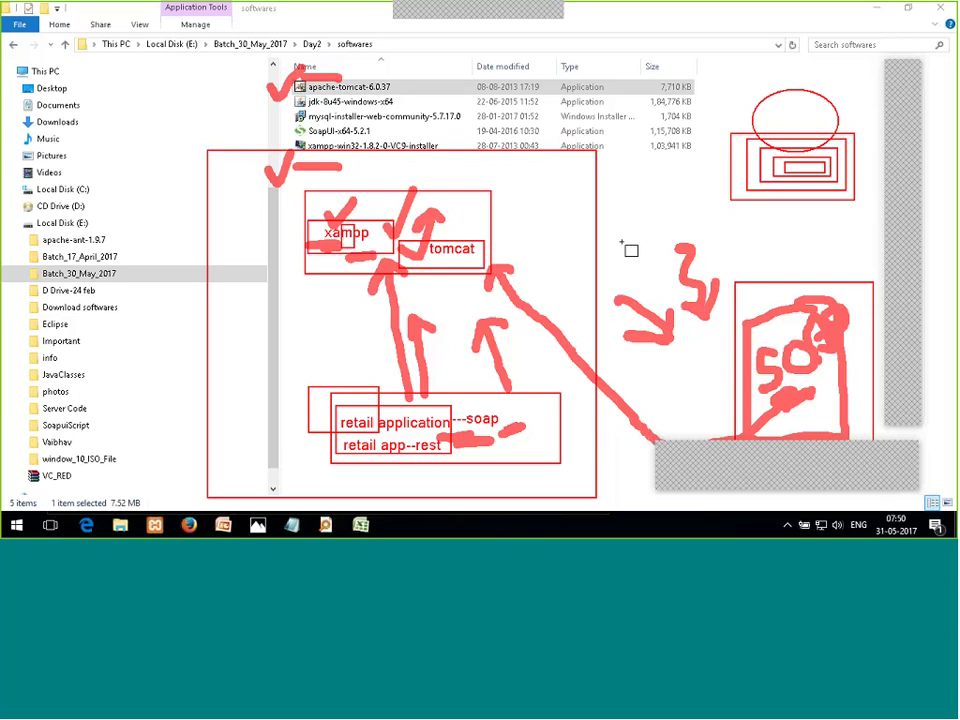
- Clear all annotations and write "xampp" with "apache tomcat" on the line beneath it
{"action": "key", "text": "Escape"}
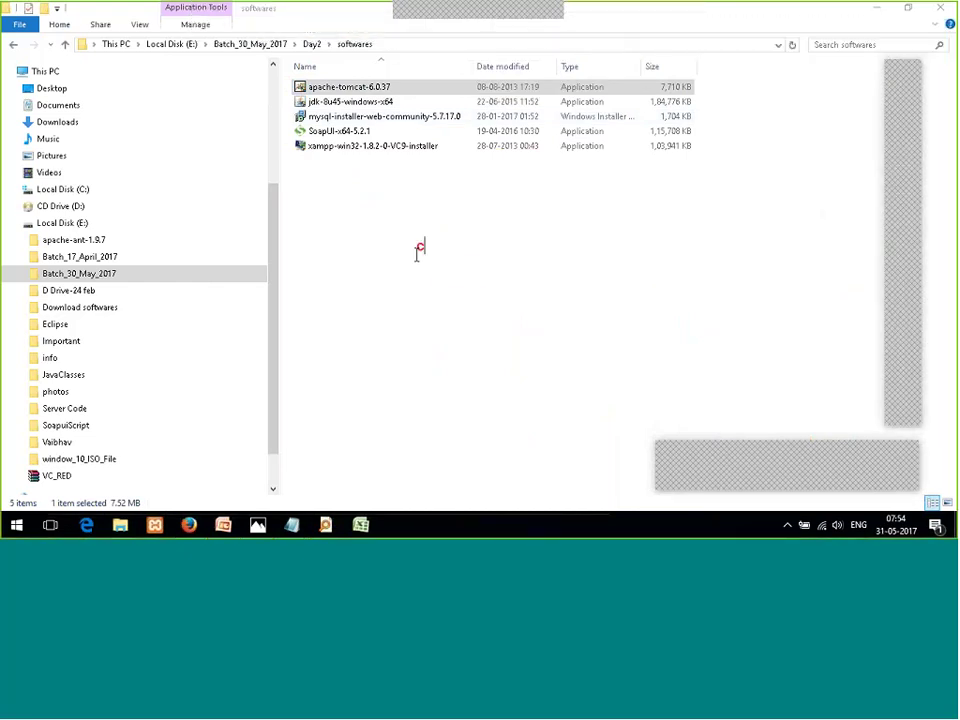
{"action": "type", "text": "ampp"}
{"action": "key", "text": "Return"}
{"action": "type", "text": "tomcat a"}
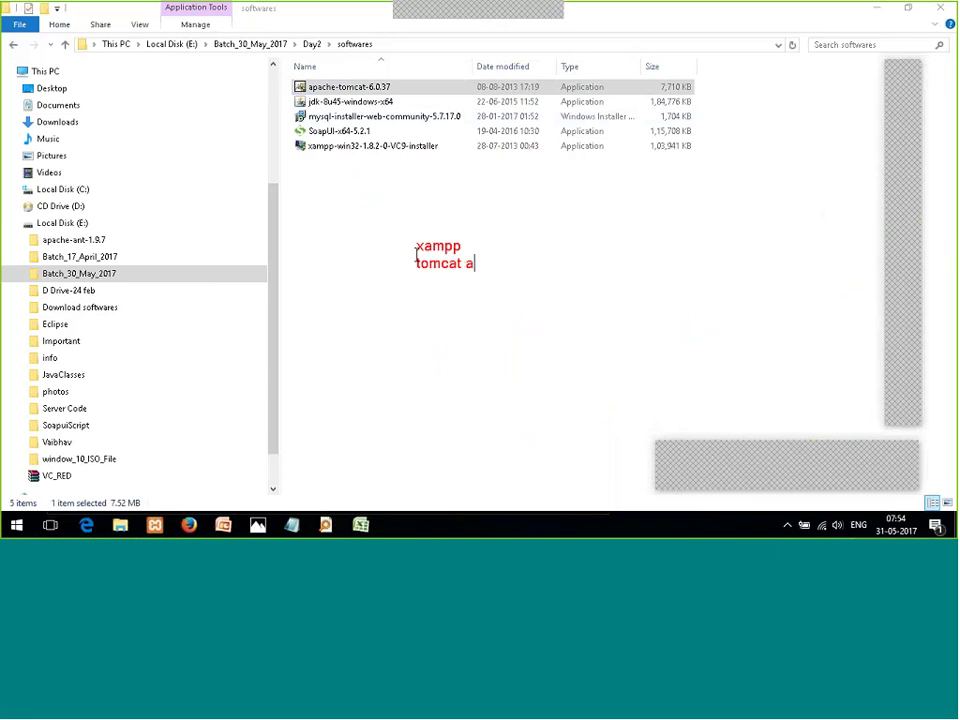
{"action": "key", "text": "Home"}
{"action": "type", "text": "apceh"}
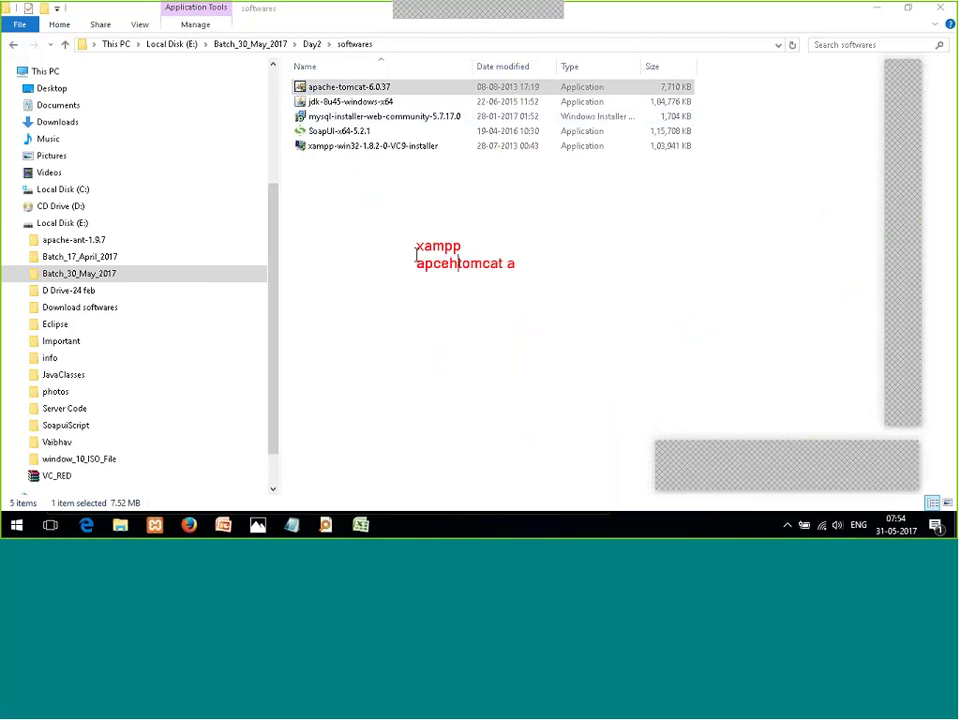
{"action": "key", "text": "BackSpace"}
{"action": "key", "text": "BackSpace"}
{"action": "key", "text": "BackSpace"}
{"action": "type", "text": "a"}
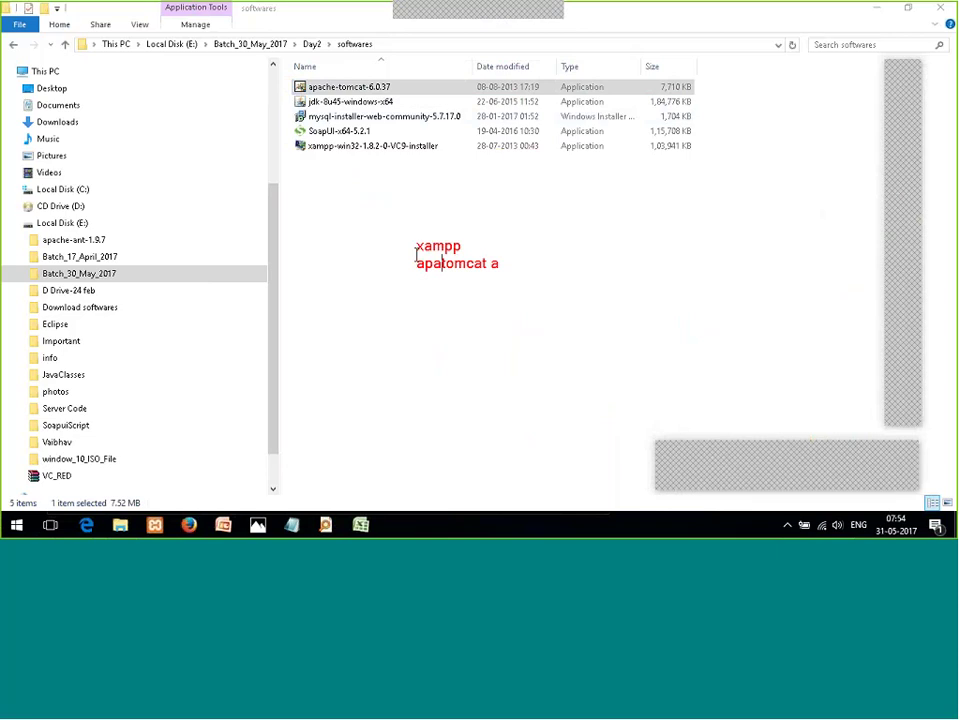
{"action": "type", "text": "che"}
{"action": "key", "text": "End"}
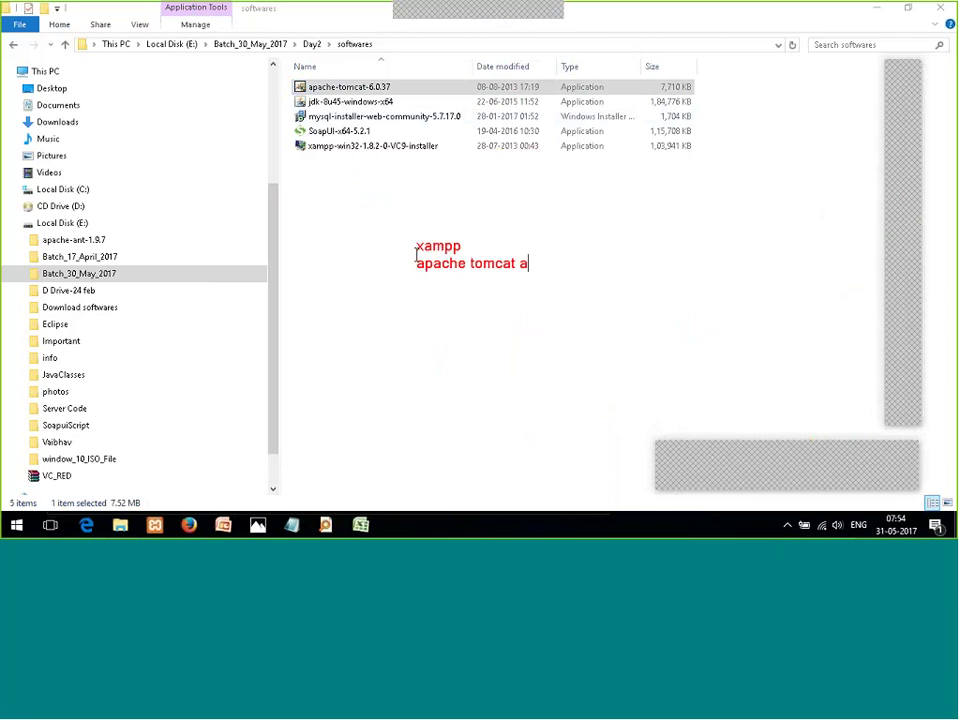
{"action": "key", "text": "BackSpace"}
- Add "---apache + mysql" beside the "xampp" label and "+ mysql" beside the "apache tomcat" label
{"action": "left_click", "coordinate": [476, 245]}
{"action": "type", "text": "apach"}
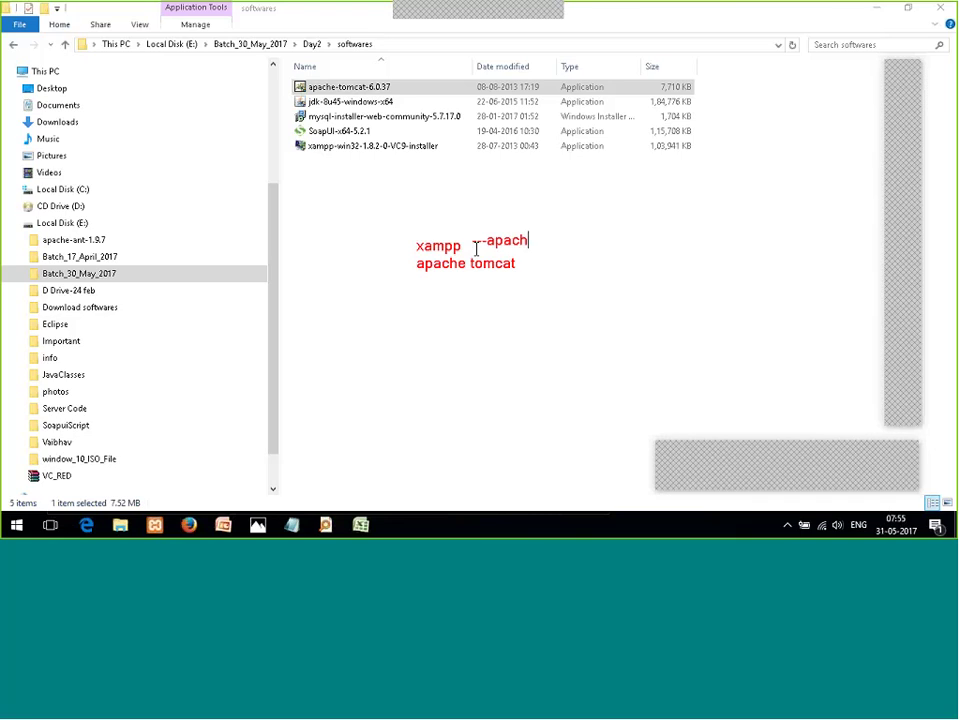
{"action": "type", "text": "e + mysql"}
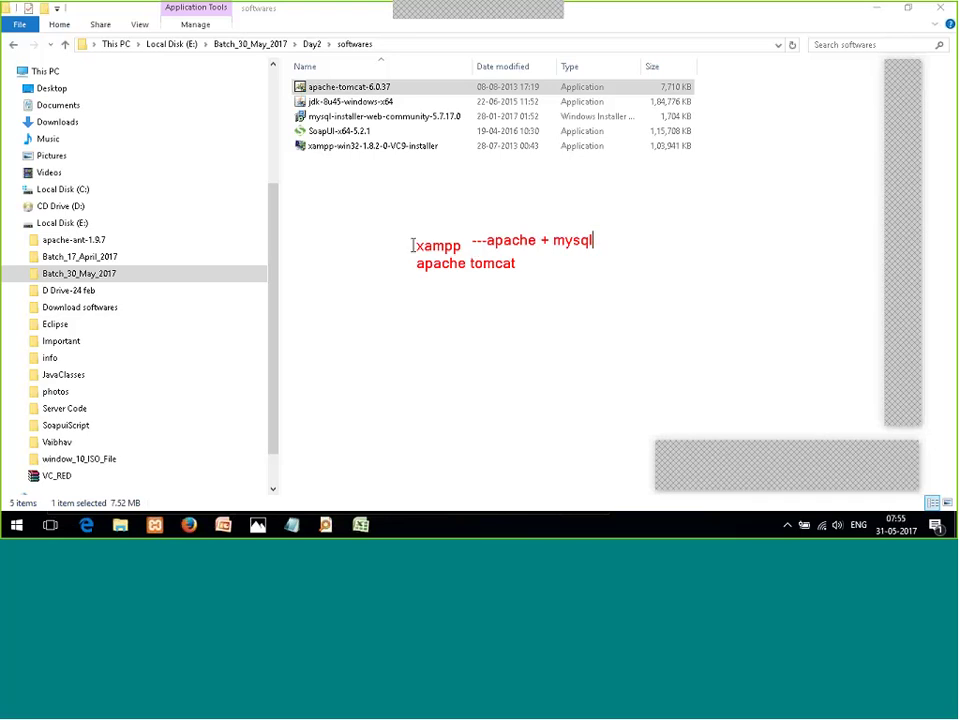
{"action": "left_click", "coordinate": [521, 275]}
{"action": "type", "text": "+ mysql"}
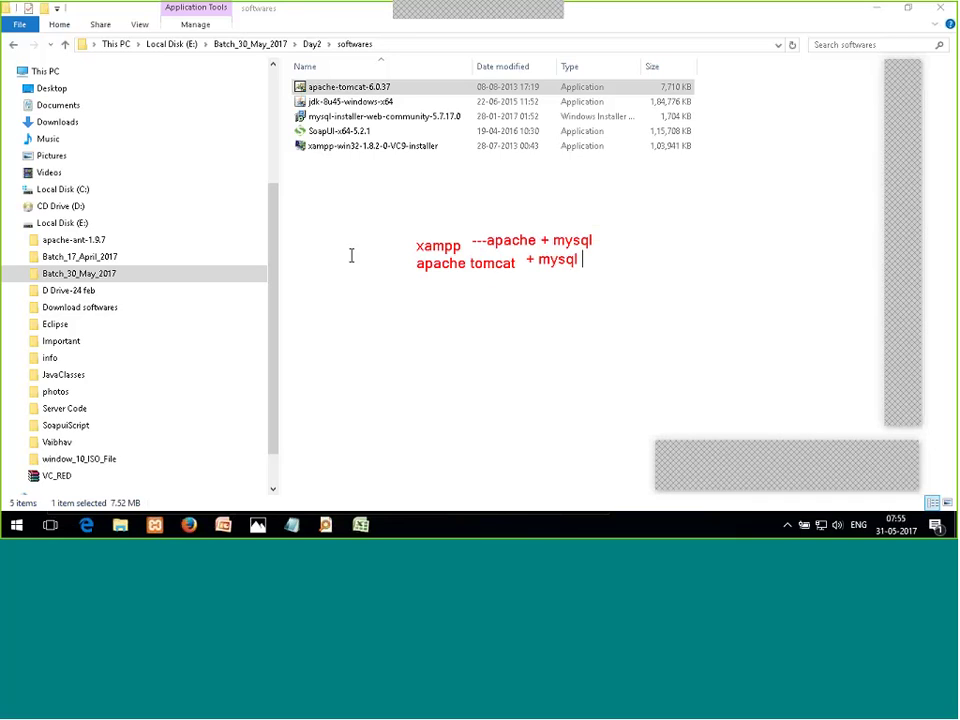
- Write "soap-xampp" in front of the "xampp" line, with "rest----->" beneath it in front of "apache tomcat"
{"action": "left_click", "coordinate": [317, 252]}
{"action": "type", "text": "soap-xampp"}
{"action": "key", "text": "Return"}
{"action": "type", "text": "rest--"}
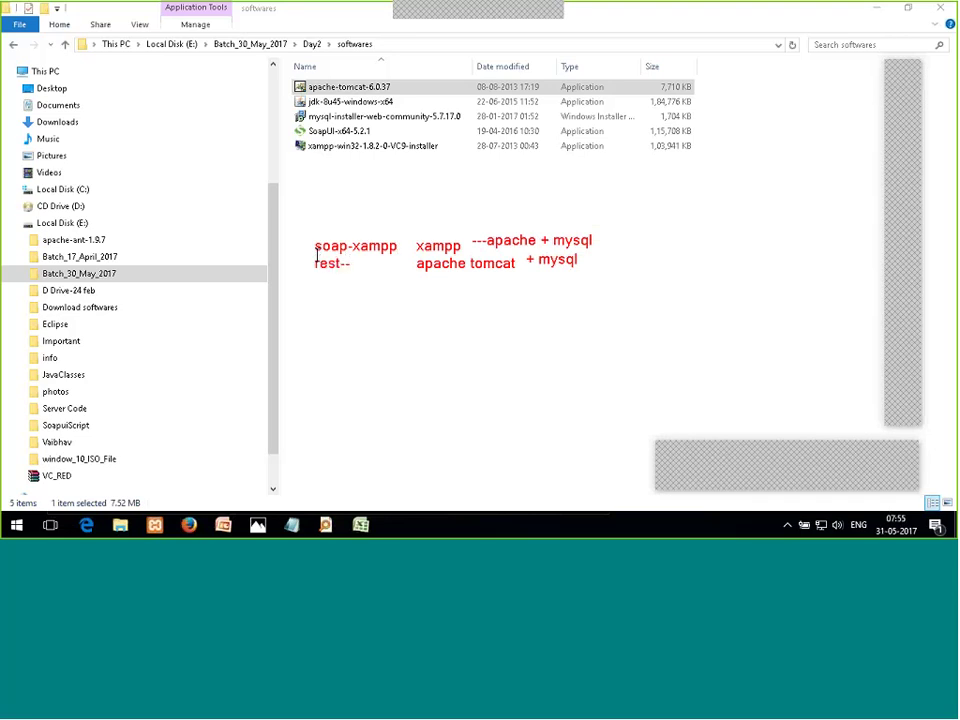
{"action": "type", "text": "apache tom"}
{"action": "key", "text": "BackSpace"}
{"action": "key", "text": "BackSpace"}
{"action": "key", "text": "BackSpace"}
{"action": "key", "text": "BackSpace"}
{"action": "key", "text": "BackSpace"}
{"action": "key", "text": "BackSpace"}
{"action": "key", "text": "BackSpace"}
{"action": "key", "text": "BackSpace"}
{"action": "key", "text": "BackSpace"}
{"action": "key", "text": "BackSpace"}
{"action": "type", "text": "--->"}
- Append "(xampp or )" to the "+ mysql" note on the apache tomcat line and leave annotation mode
{"action": "left_click", "coordinate": [580, 259]}
{"action": "type", "text": "(xampp o"}
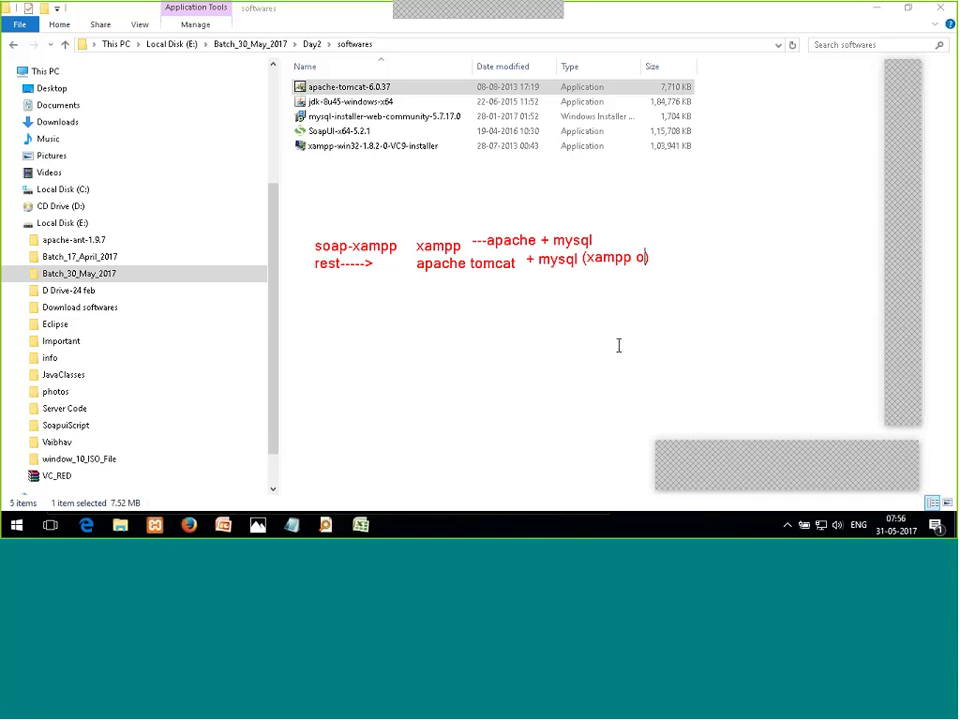
{"action": "type", "text": "r )"}
{"action": "key", "text": "Escape"}
- Select the jdk installer and draw check marks beside the jdk, xampp and apache-tomcat installers
{"action": "left_click", "coordinate": [352, 102]}
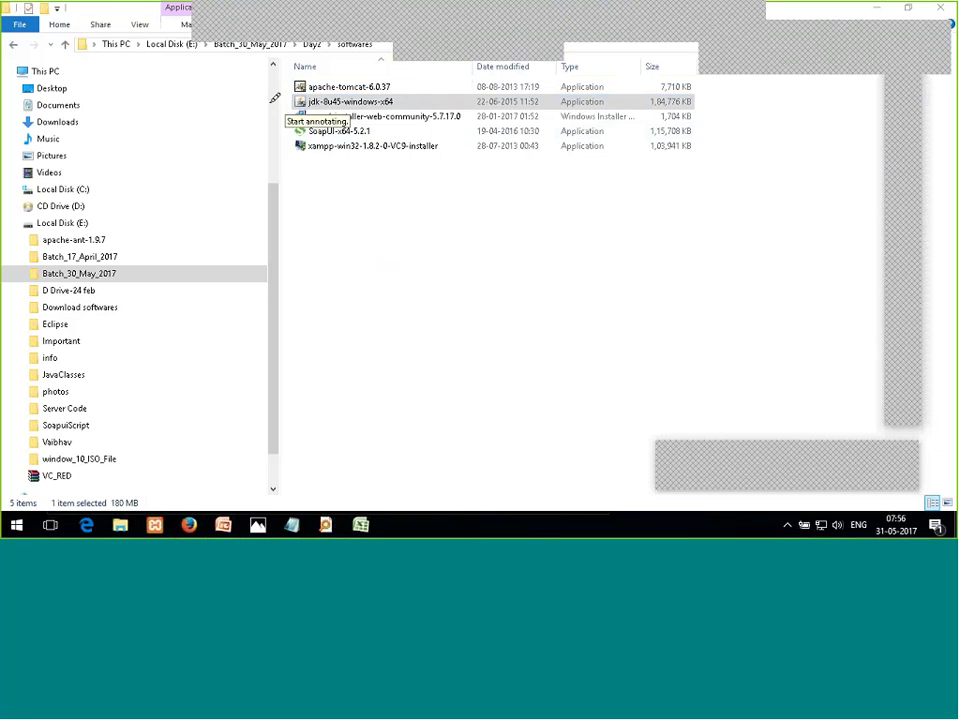
{"action": "left_click_drag", "start_coordinate": [258, 97], "coordinate": [305, 91]}
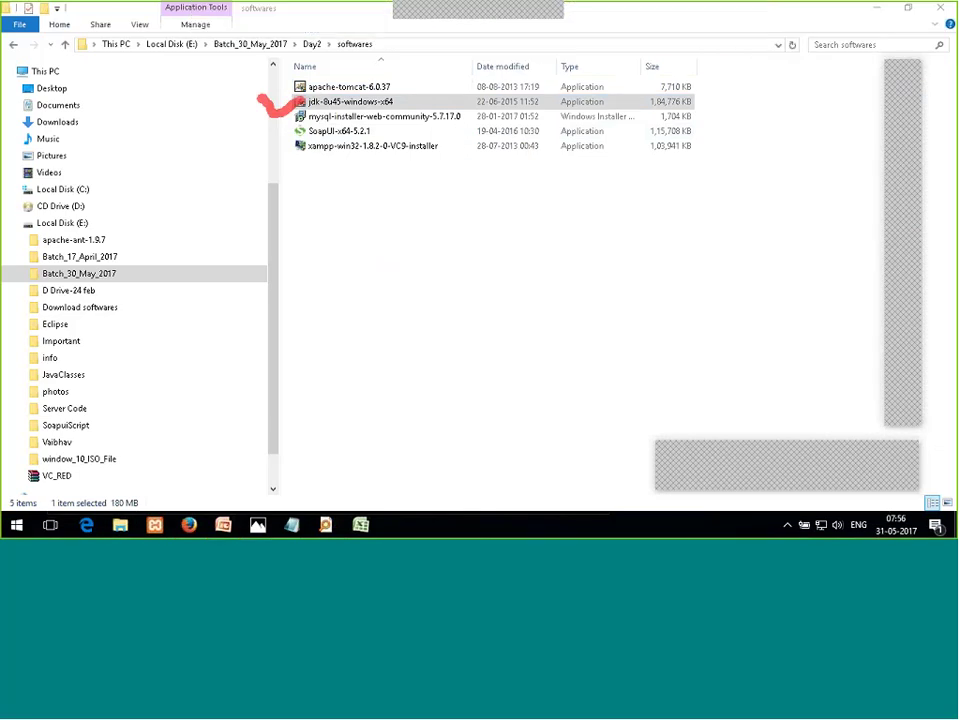
{"action": "left_click_drag", "start_coordinate": [262, 152], "coordinate": [302, 143]}
{"action": "left_click_drag", "start_coordinate": [272, 63], "coordinate": [302, 90]}
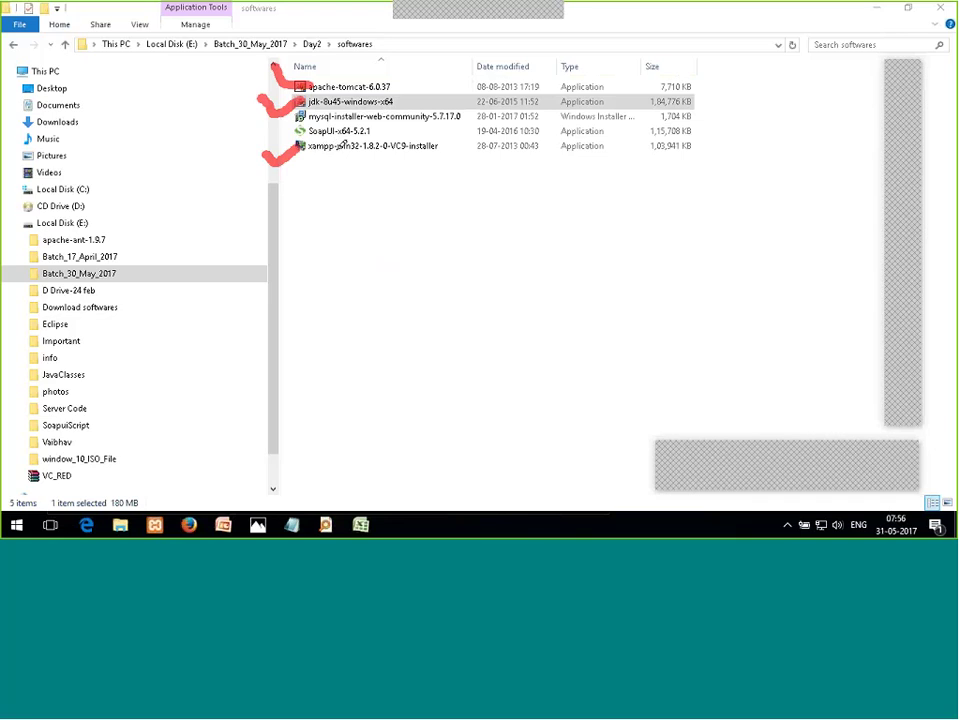
- Highlight the xampp installer's name with a thick stroke, draw an arrow pointing at it, and leave annotation mode
{"action": "left_click_drag", "start_coordinate": [306, 148], "coordinate": [436, 146]}
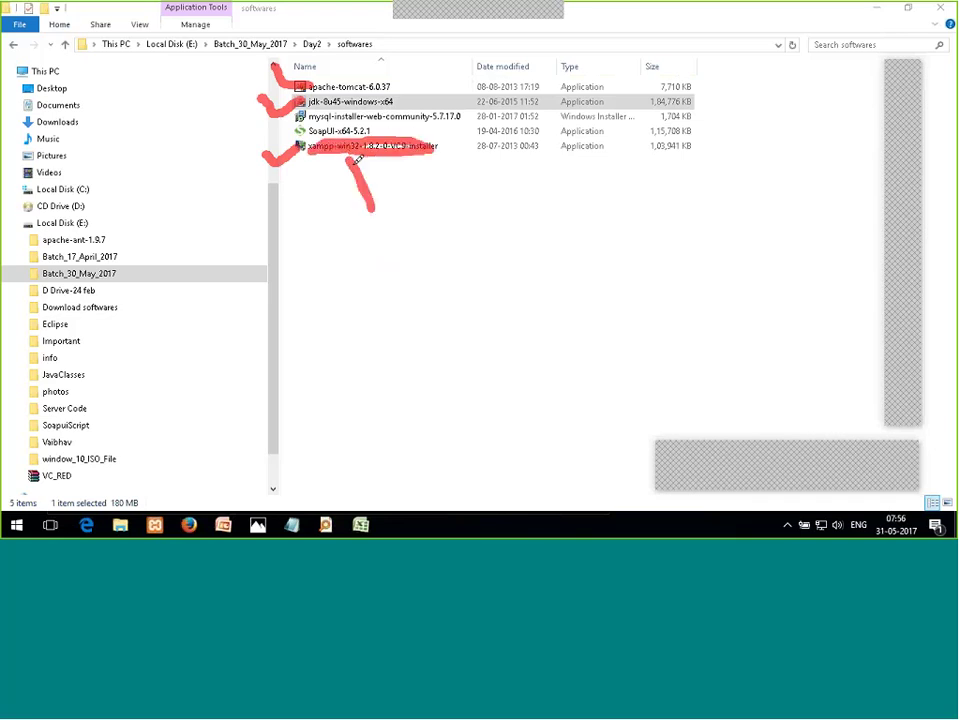
{"action": "left_click_drag", "start_coordinate": [372, 210], "coordinate": [385, 160]}
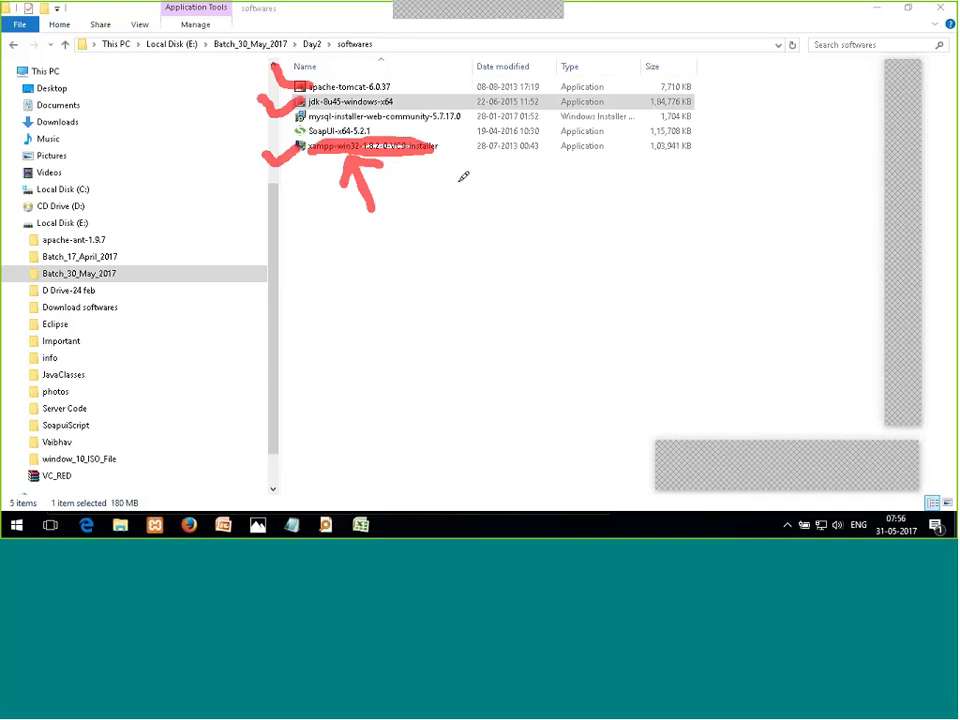
{"action": "key", "text": "Escape"}
- Point out the installers by selecting xampp, the apache-tomcat to mysql-installer range, xampp again and SoapUI
{"action": "left_click", "coordinate": [426, 148]}
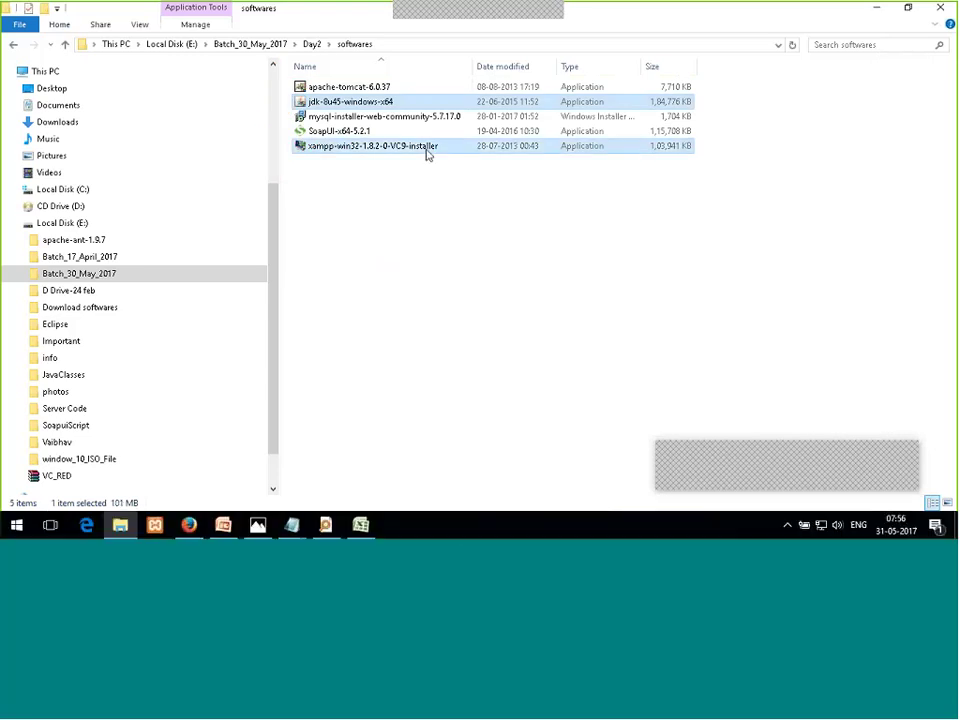
{"action": "left_click", "coordinate": [351, 91]}
{"action": "key", "text": "shift+Down"}
{"action": "key", "text": "shift+Down"}
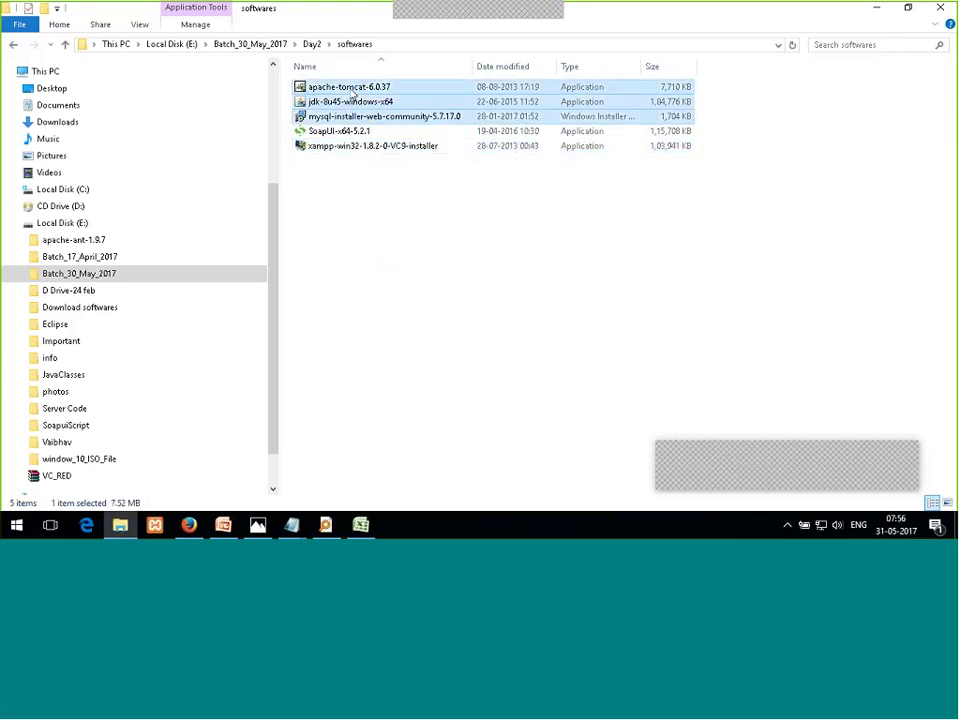
{"action": "left_click", "coordinate": [349, 148]}
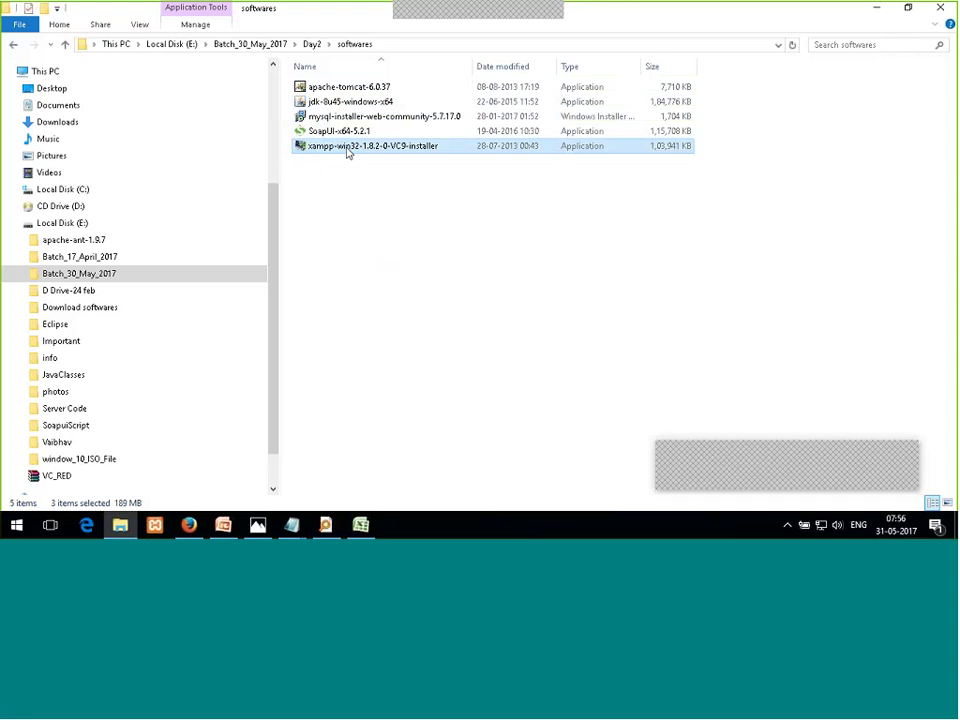
{"action": "left_click", "coordinate": [362, 132]}
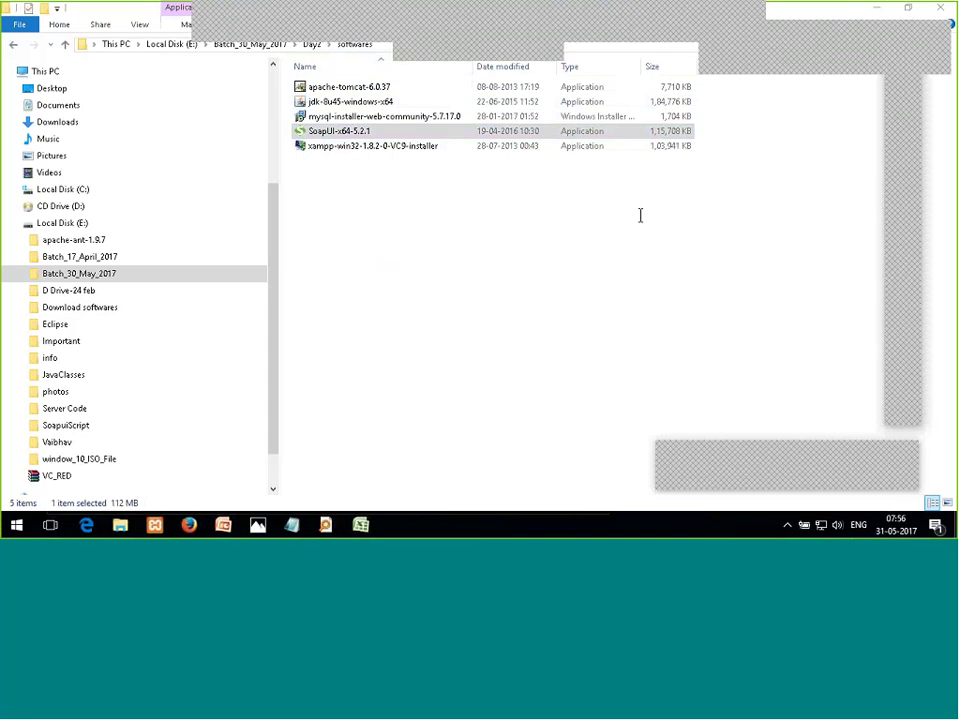
- Write the installation order "jdk-->xampp--> apache tomcat(mysql)" below the file list and leave annotation mode
{"action": "type", "text": "jdk"}
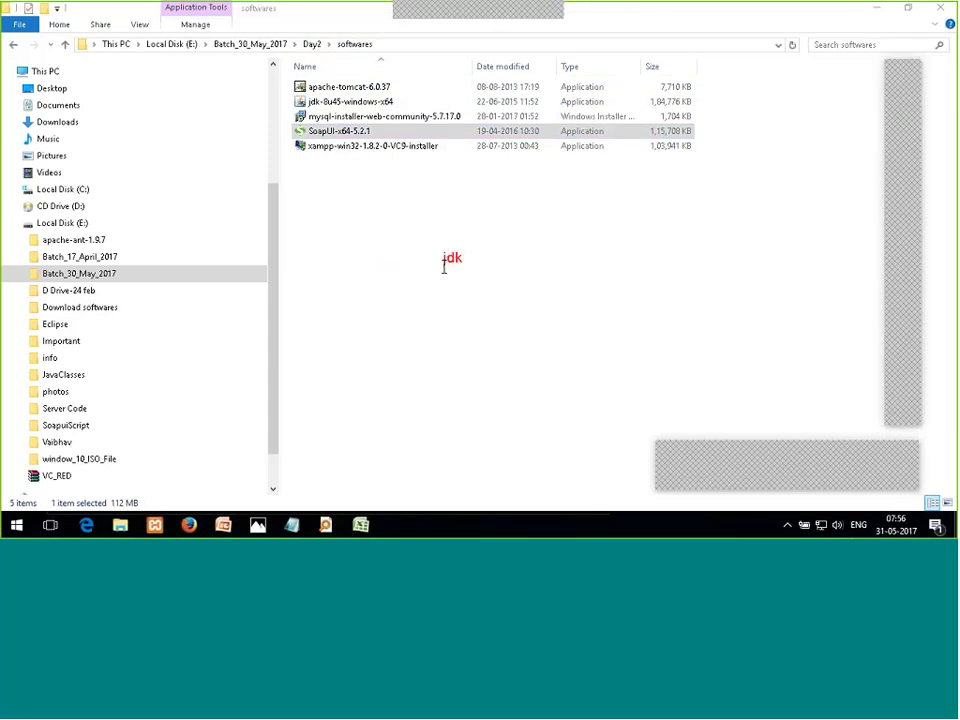
{"action": "type", "text": "-->xampp--> "}
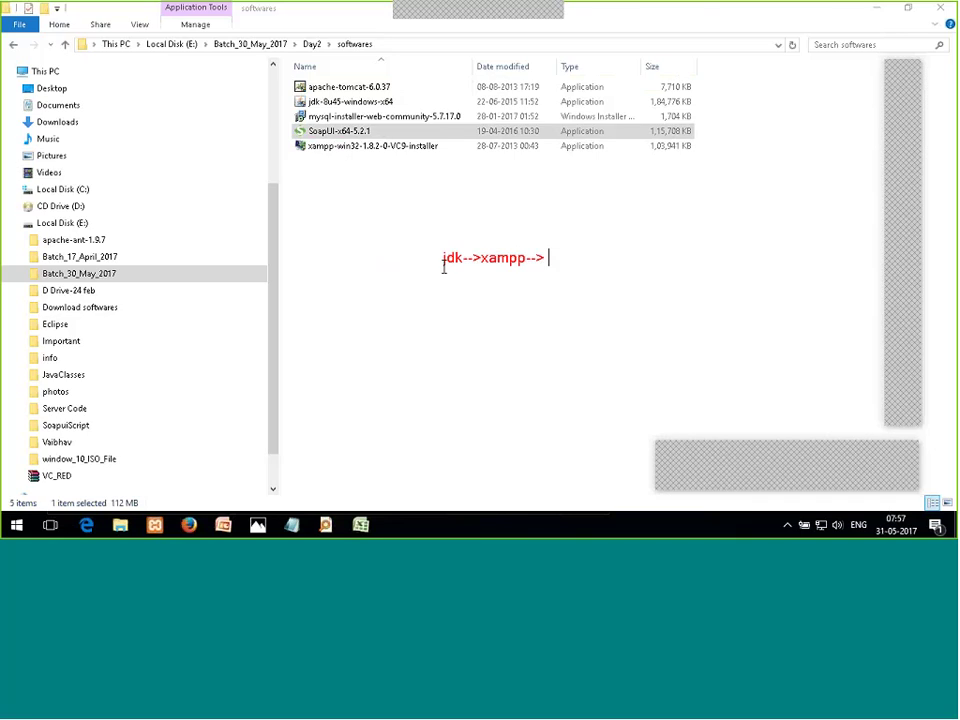
{"action": "type", "text": "apache tomcat"}
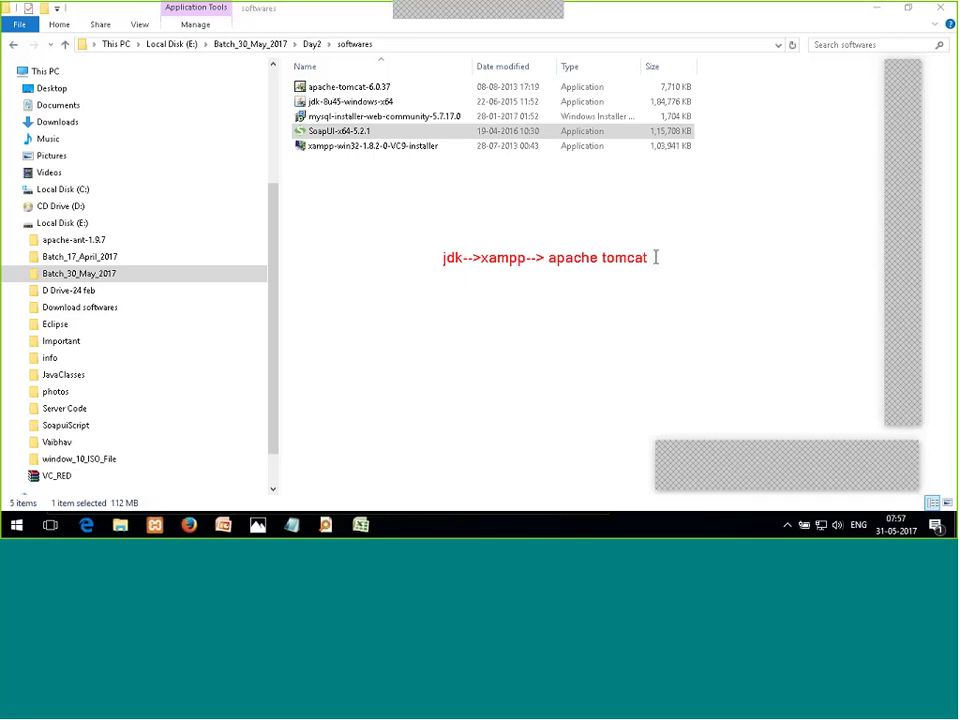
{"action": "type", "text": "-"}
{"action": "key", "text": "BackSpace"}
{"action": "type", "text": "()"}
{"action": "type", "text": "mysql"}
{"action": "key", "text": "Escape"}
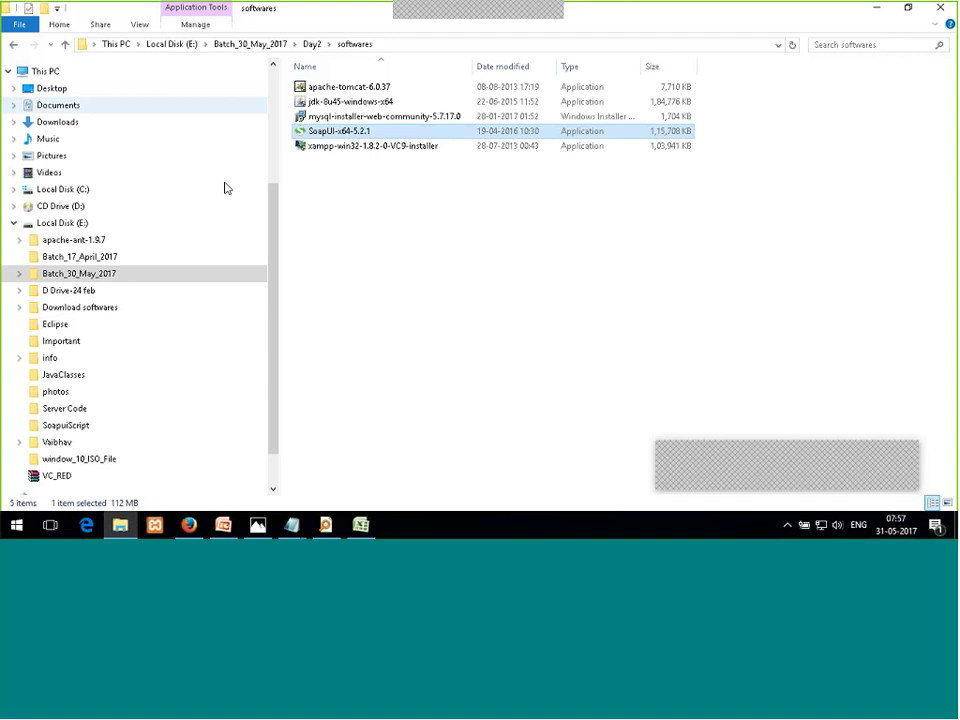
- Open the xampp folder on Local Disk (C:)
{"action": "left_click", "coordinate": [118, 44]}
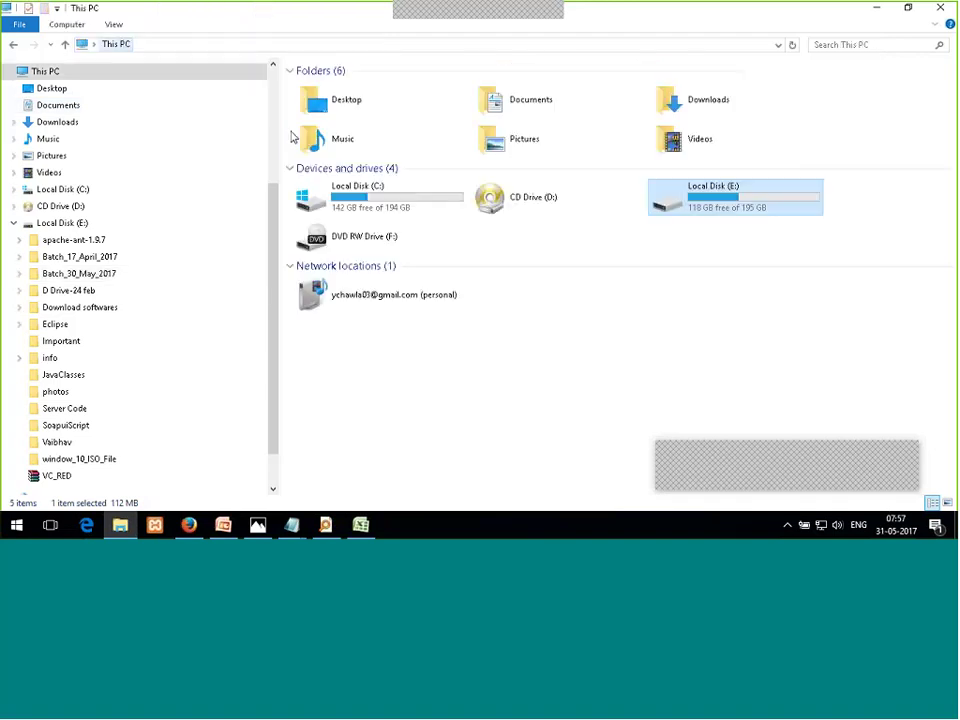
{"action": "double_click", "coordinate": [379, 196]}
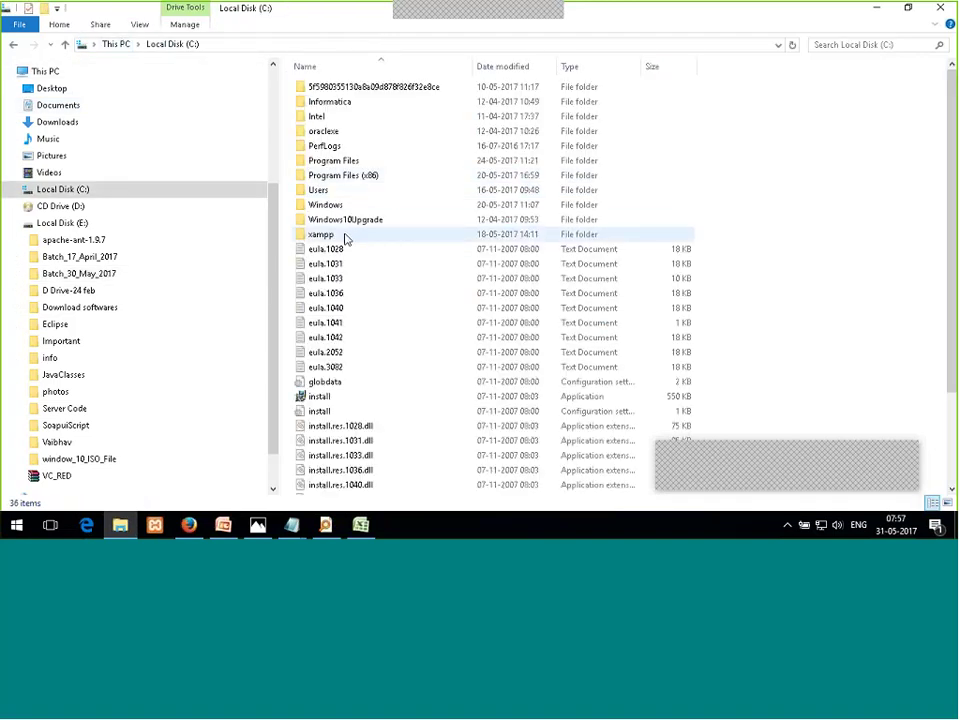
{"action": "double_click", "coordinate": [345, 236]}
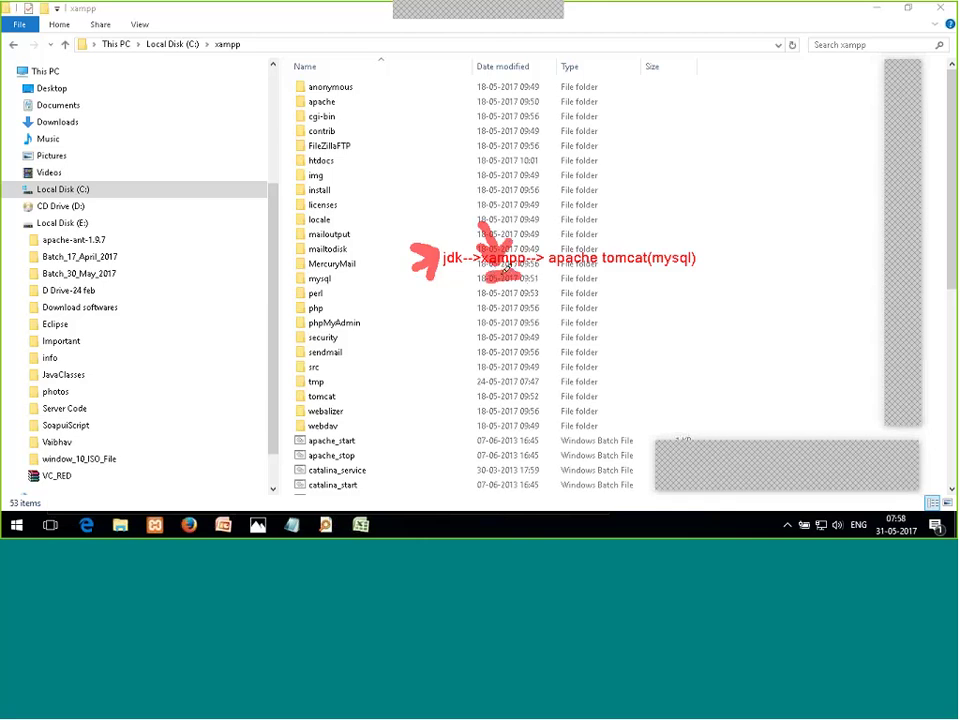
- Circle and underline "xampp--> apache tomcat" in the installation order note, add a mark beneath it, and leave annotation mode
{"action": "mouse_move", "coordinate": [482, 276]}
{"action": "left_mouse_down"}
{"action": "mouse_move", "coordinate": [626, 271]}
{"action": "mouse_move", "coordinate": [548, 222]}
{"action": "mouse_move", "coordinate": [466, 224]}
{"action": "mouse_move", "coordinate": [556, 280]}
{"action": "mouse_move", "coordinate": [597, 280]}
{"action": "mouse_move", "coordinate": [646, 256]}
{"action": "left_mouse_up"}
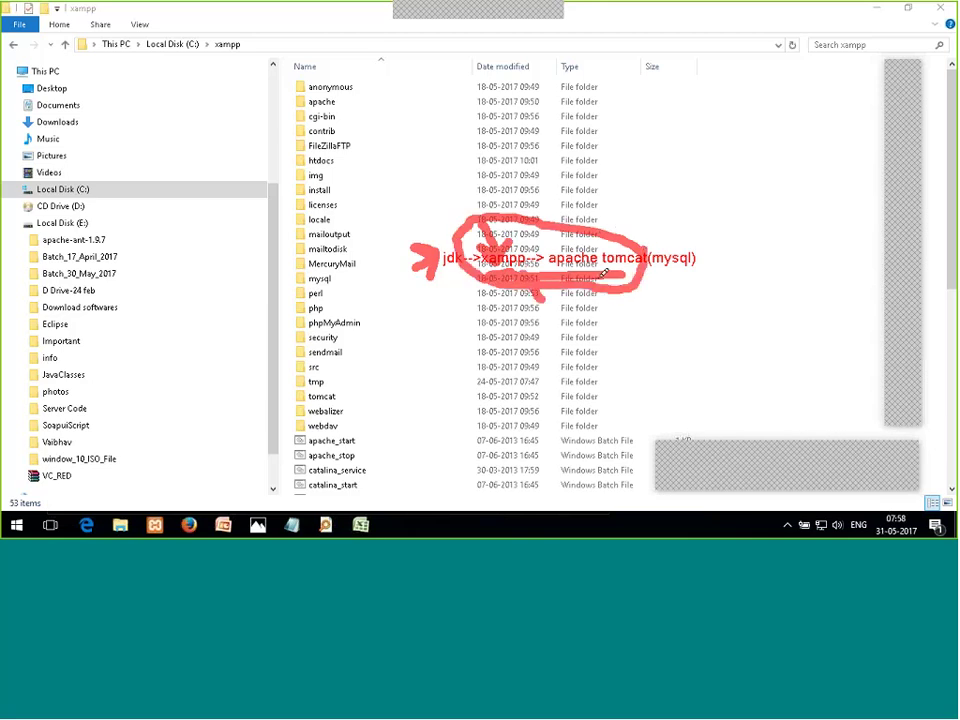
{"action": "left_click_drag", "start_coordinate": [600, 291], "coordinate": [626, 320]}
{"action": "key", "text": "Escape"}
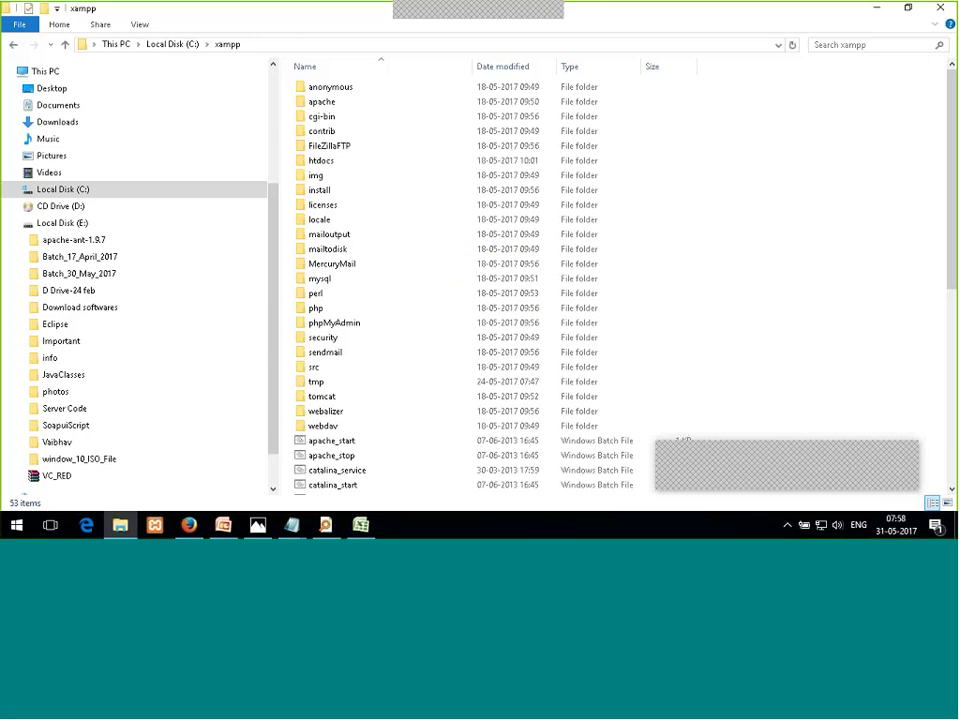
- Return to Local Disk (C:), reopen the xampp folder and display its full path for examination
{"action": "left_click", "coordinate": [173, 48]}
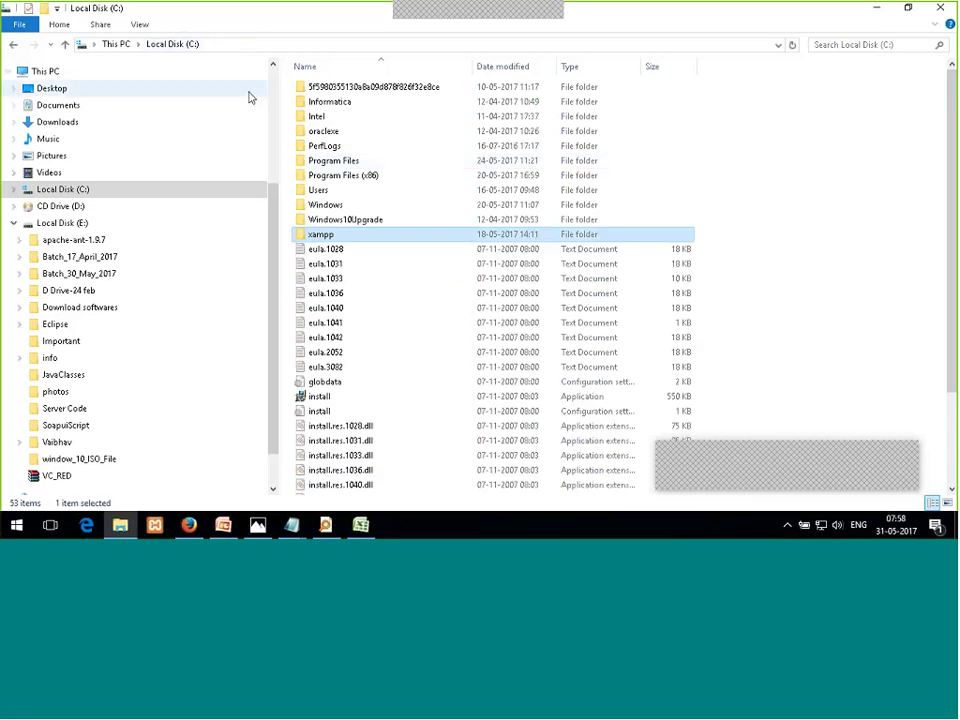
{"action": "left_click", "coordinate": [208, 45]}
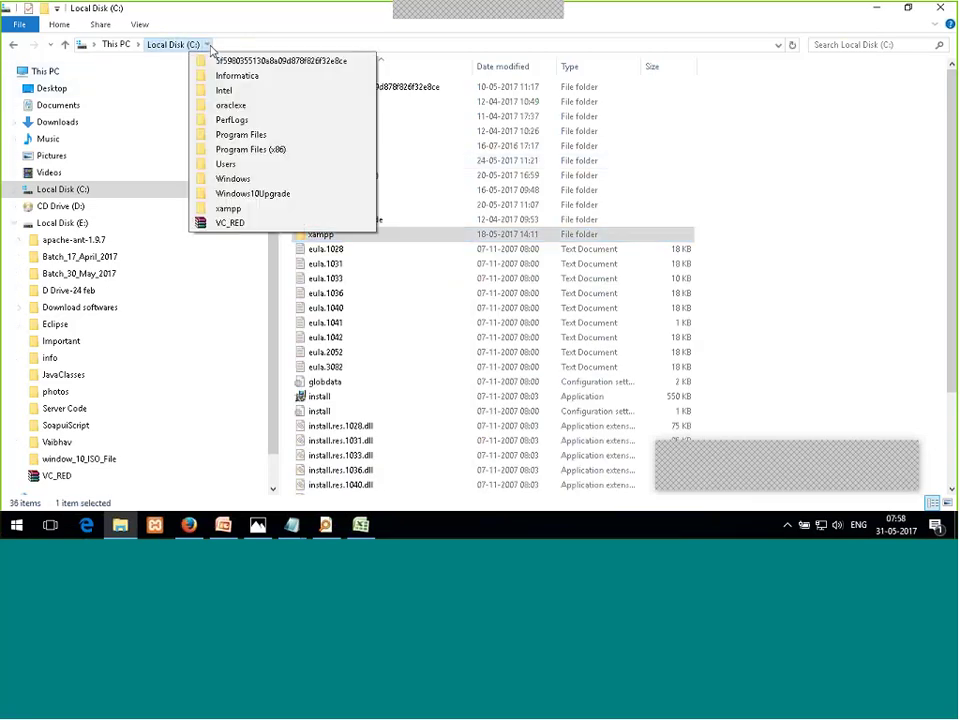
{"action": "left_click", "coordinate": [252, 44]}
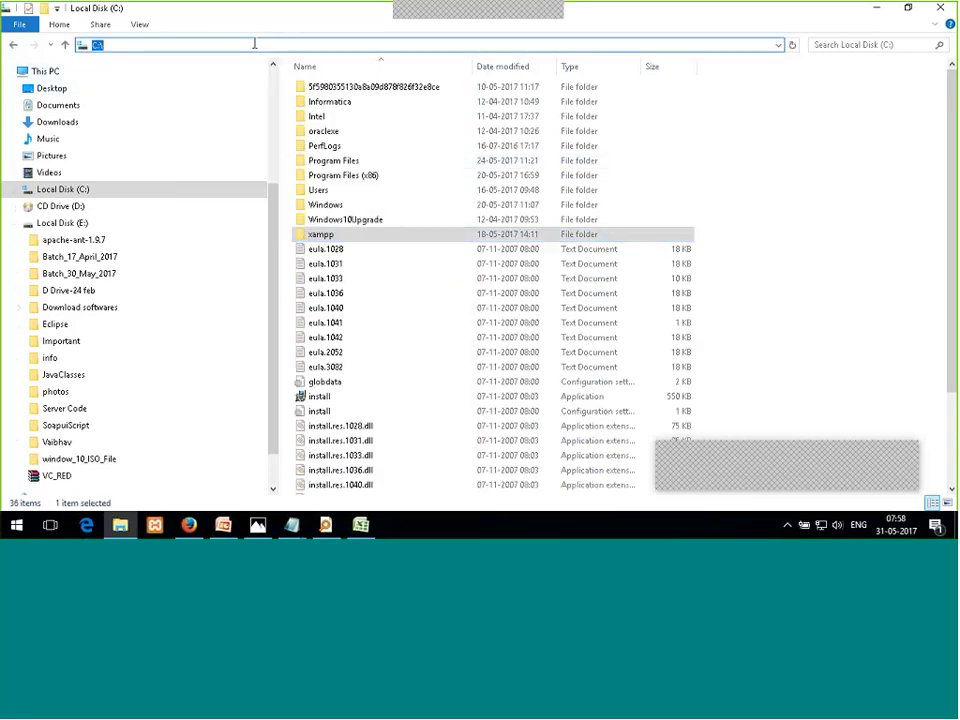
{"action": "double_click", "coordinate": [371, 236]}
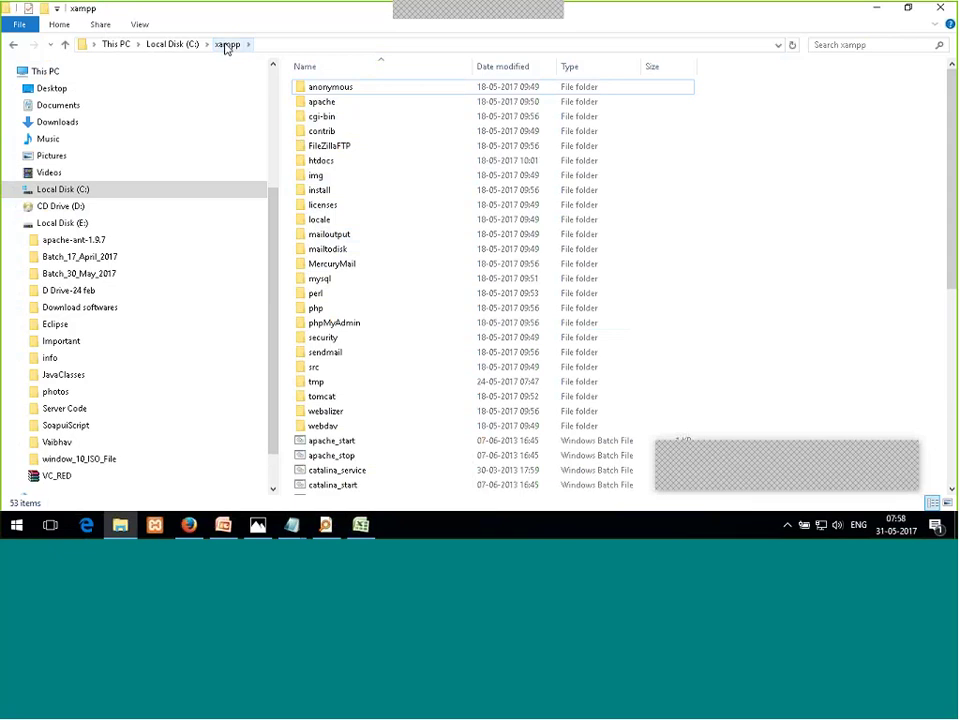
{"action": "left_click", "coordinate": [280, 46]}
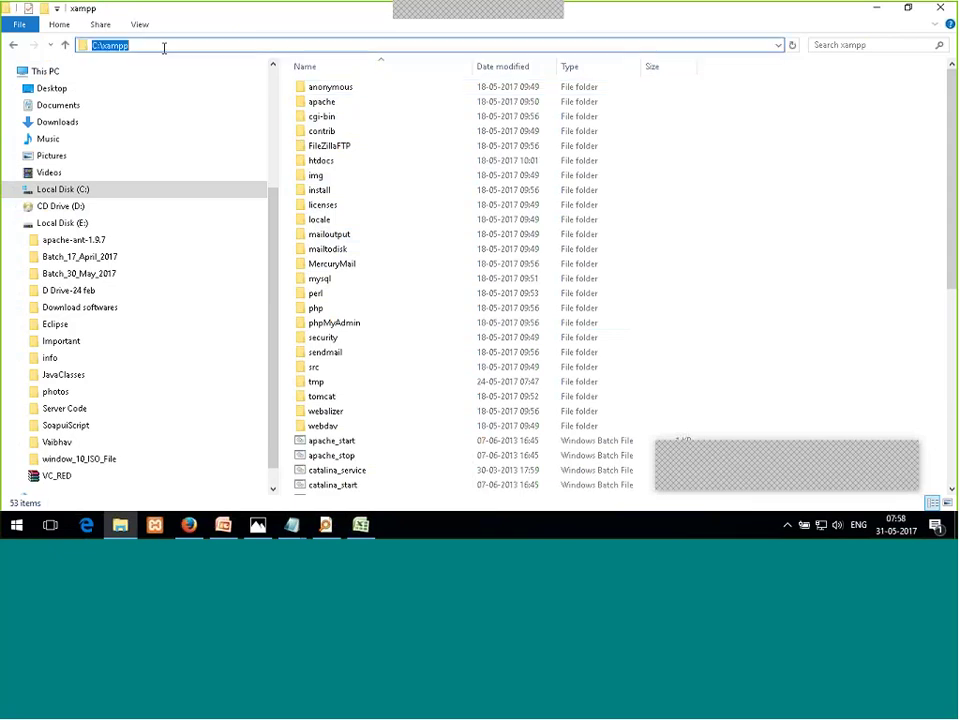
{"action": "left_click", "coordinate": [164, 47]}
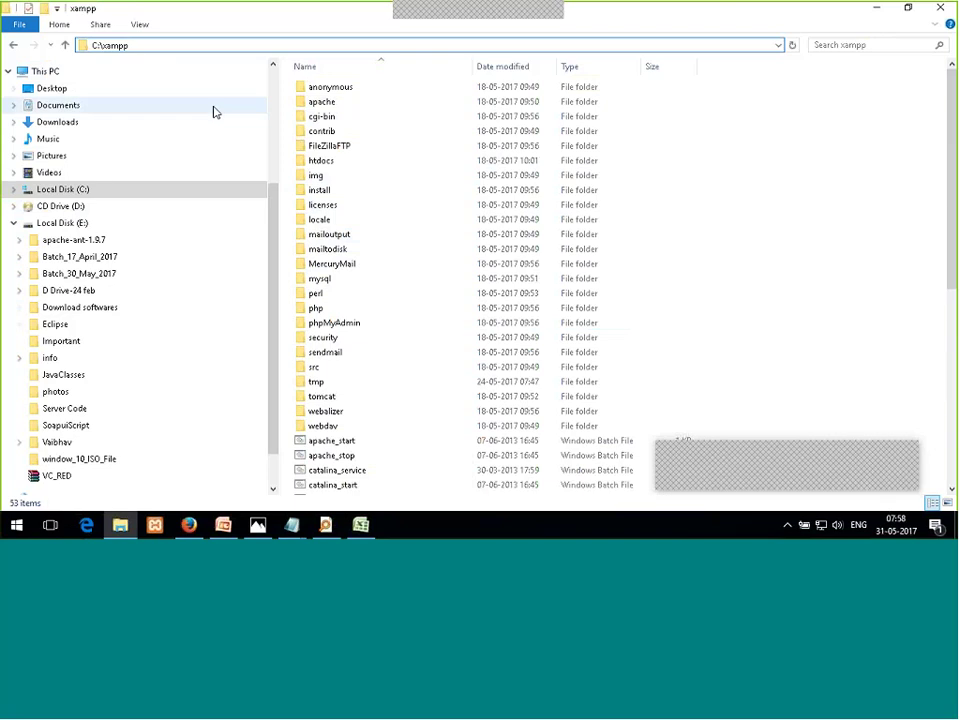
- Switch to Firefox and launch the XAMPP control panel
{"action": "left_click", "coordinate": [190, 527]}
{"action": "right_click", "coordinate": [190, 527]}
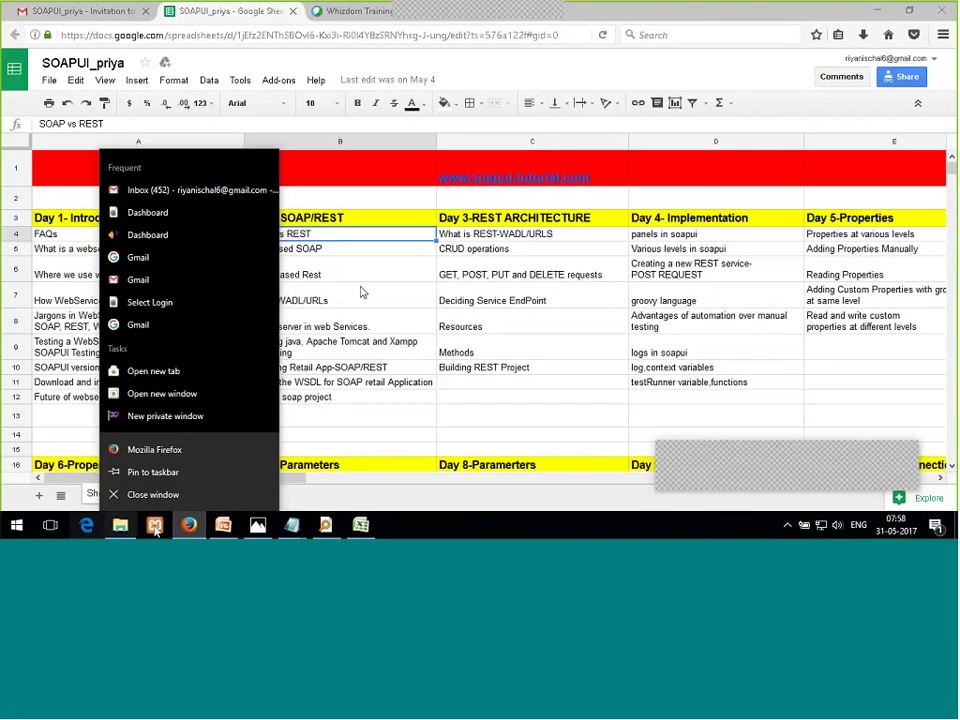
{"action": "left_click", "coordinate": [155, 529]}
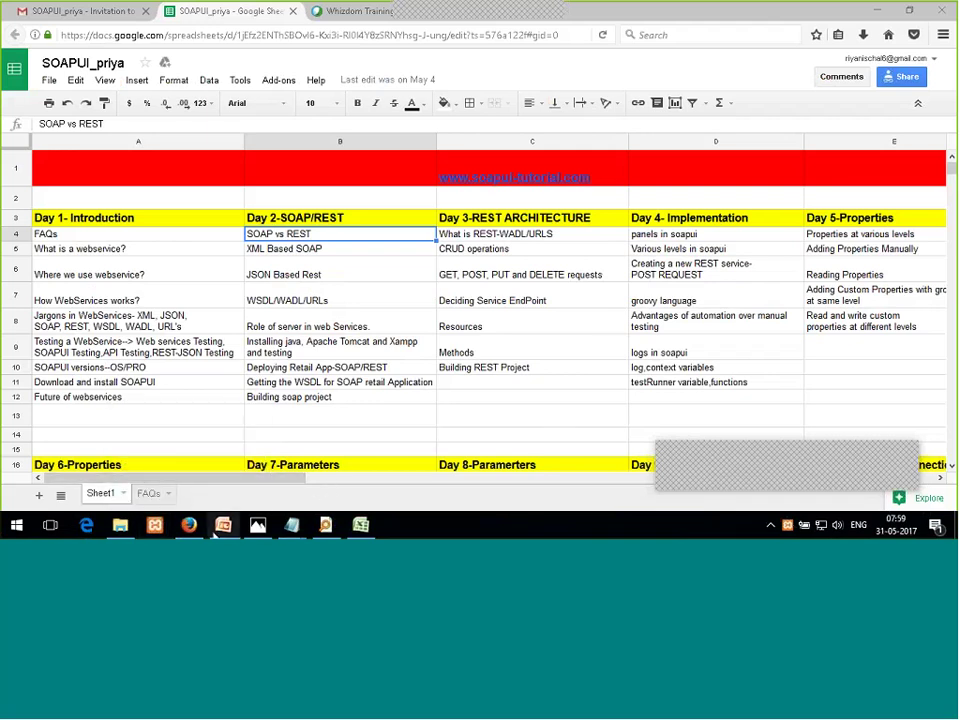
- Load localhost in a new browser tab to test the XAMPP server
{"action": "double_click", "coordinate": [625, 7]}
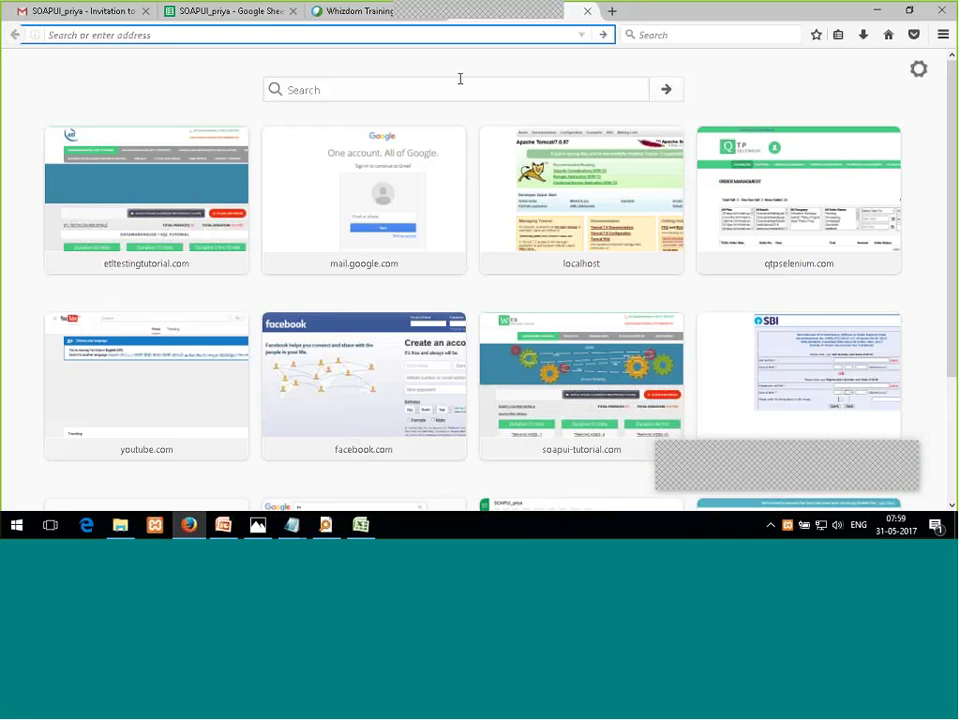
{"action": "type", "text": "localho"}
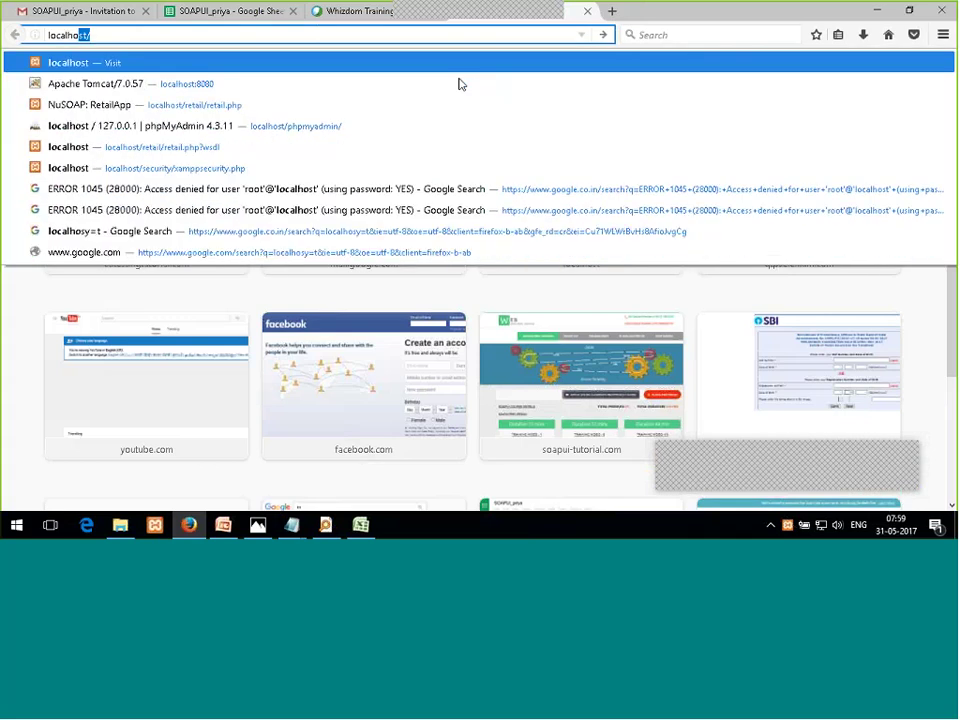
{"action": "type", "text": "st/"}
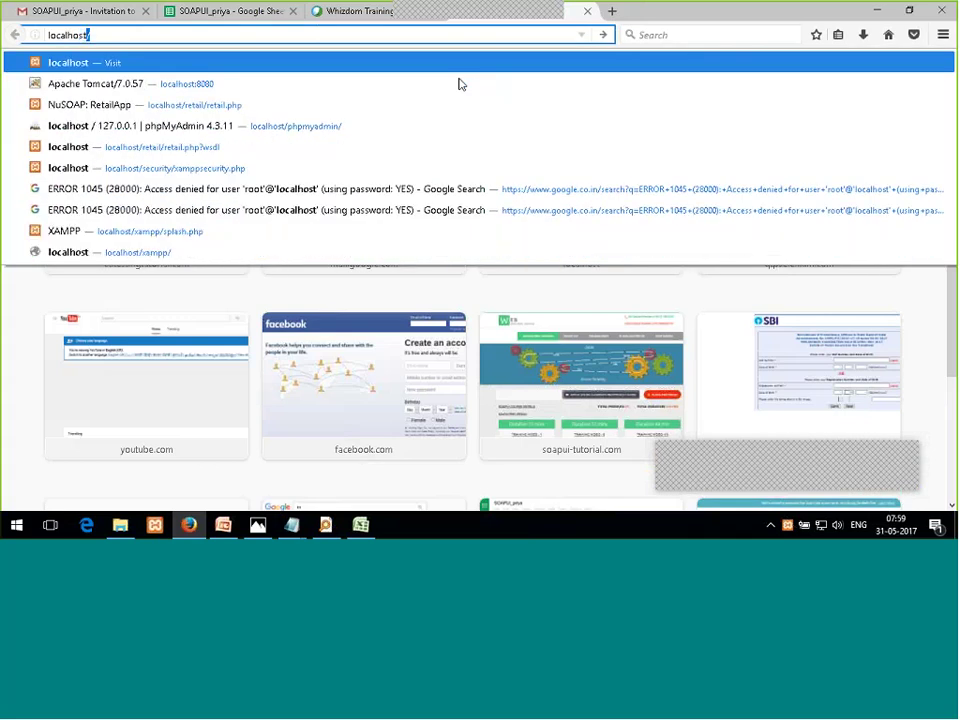
{"action": "key", "text": "Return"}
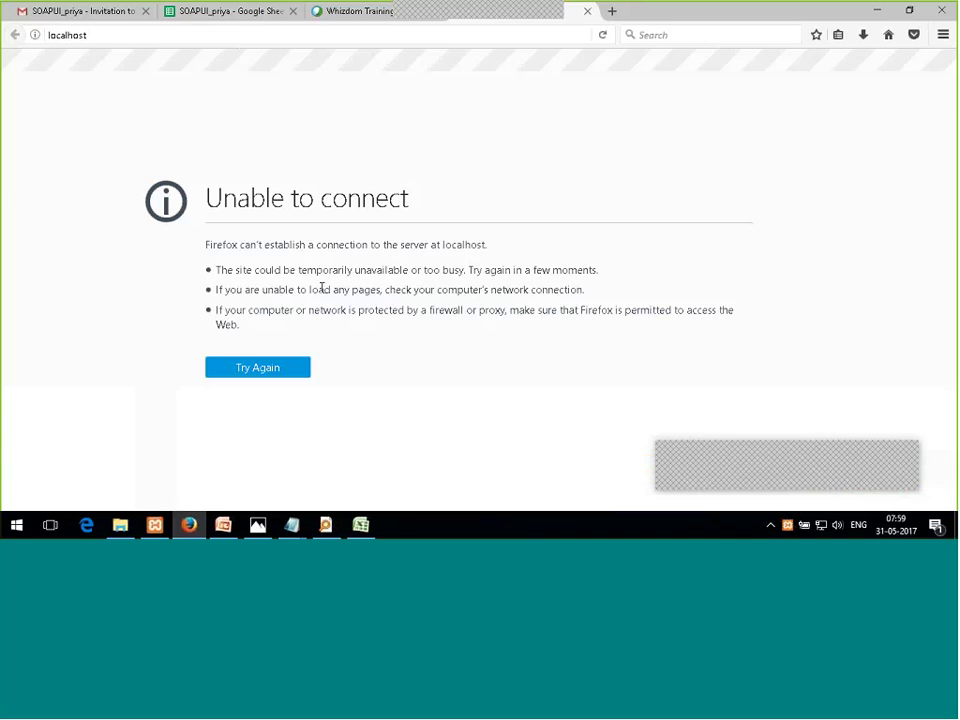
- Bring up the XAMPP control panel over the browser and stop the Tomcat module
{"action": "left_click", "coordinate": [154, 34]}
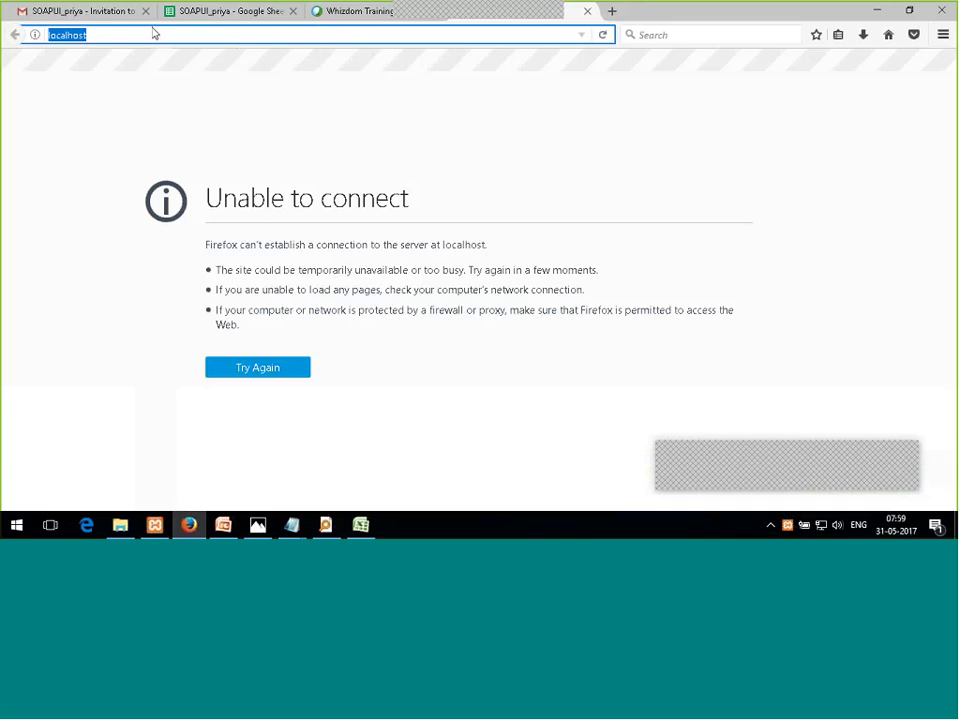
{"action": "key", "text": "super"}
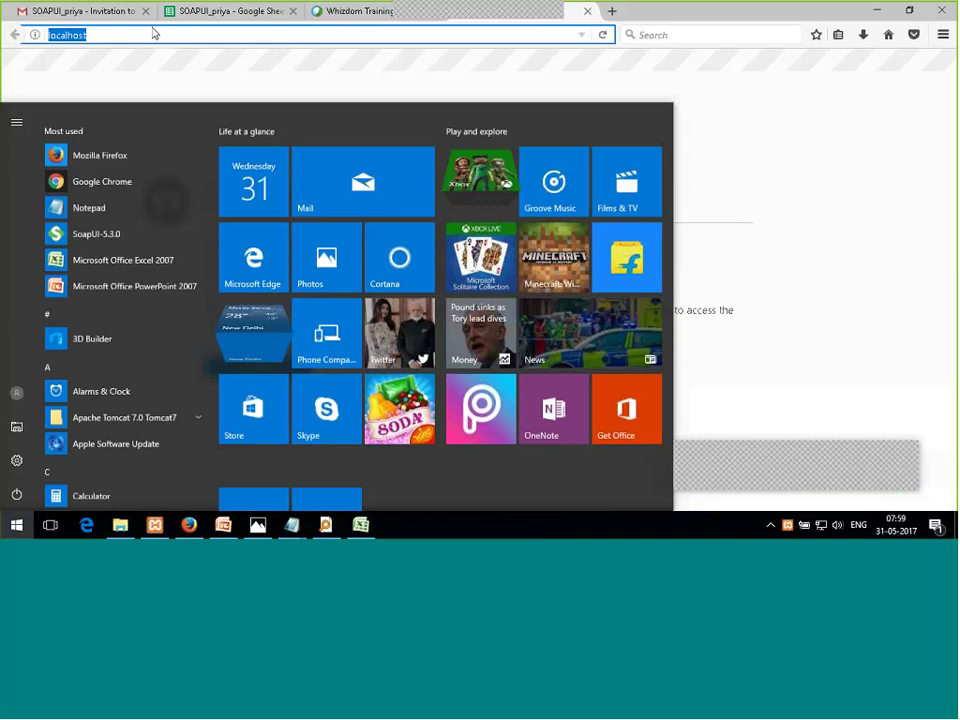
{"action": "type", "text": "xamp"}
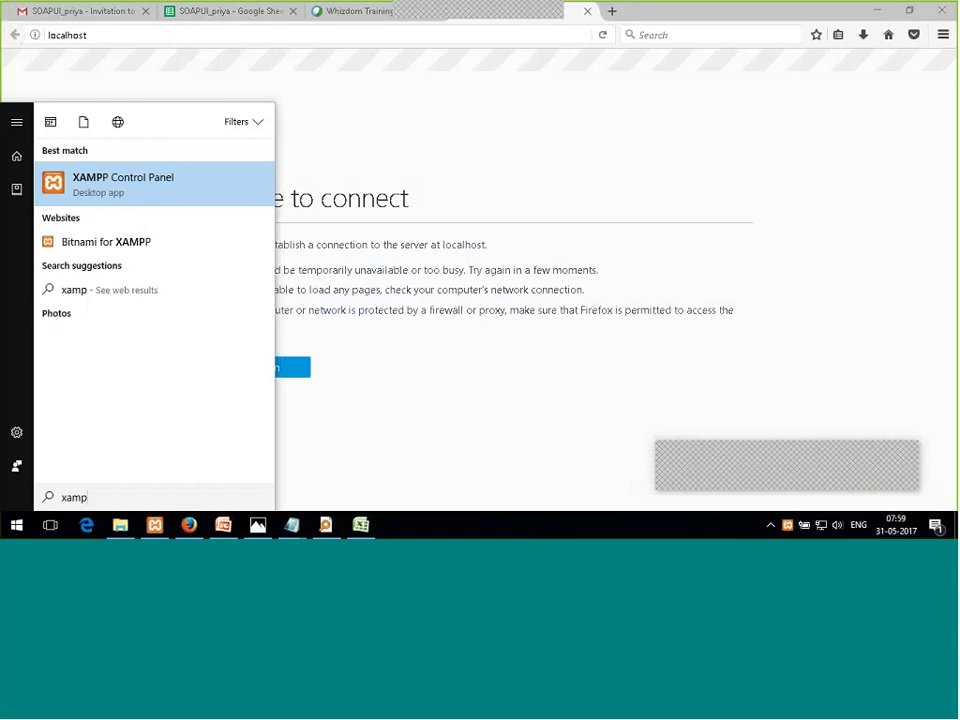
{"action": "left_click", "coordinate": [392, 225]}
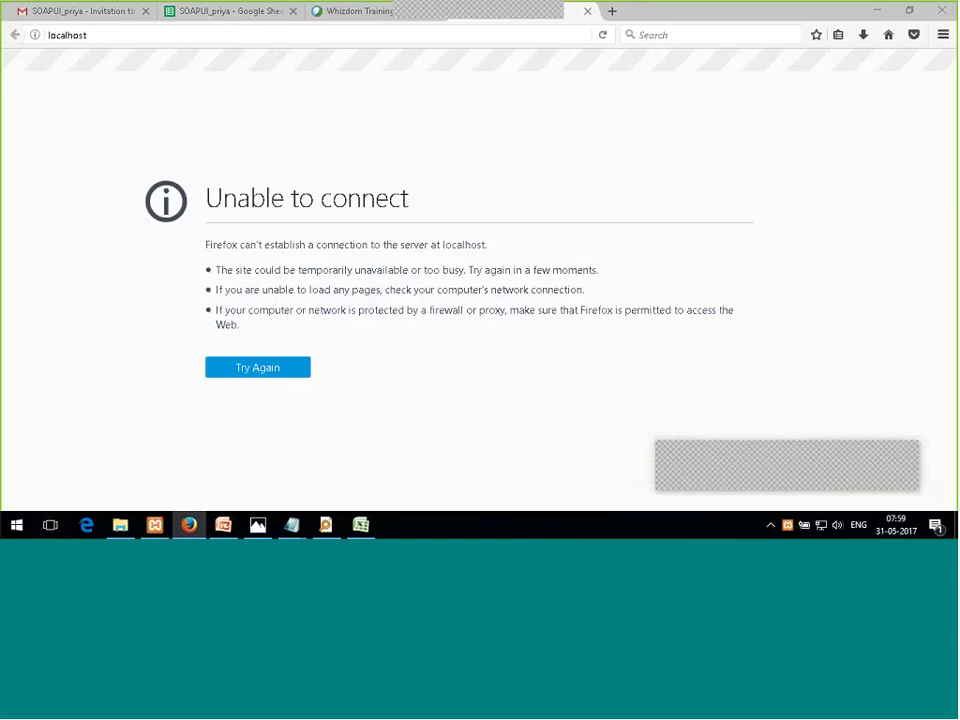
{"action": "left_click", "coordinate": [155, 527]}
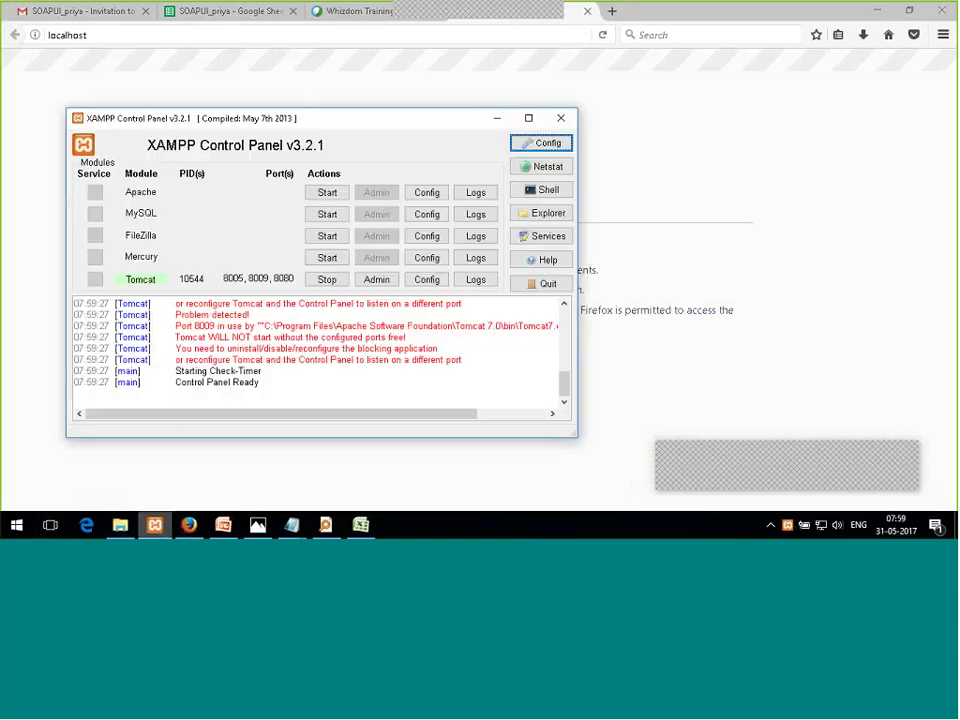
{"action": "left_click", "coordinate": [325, 280]}
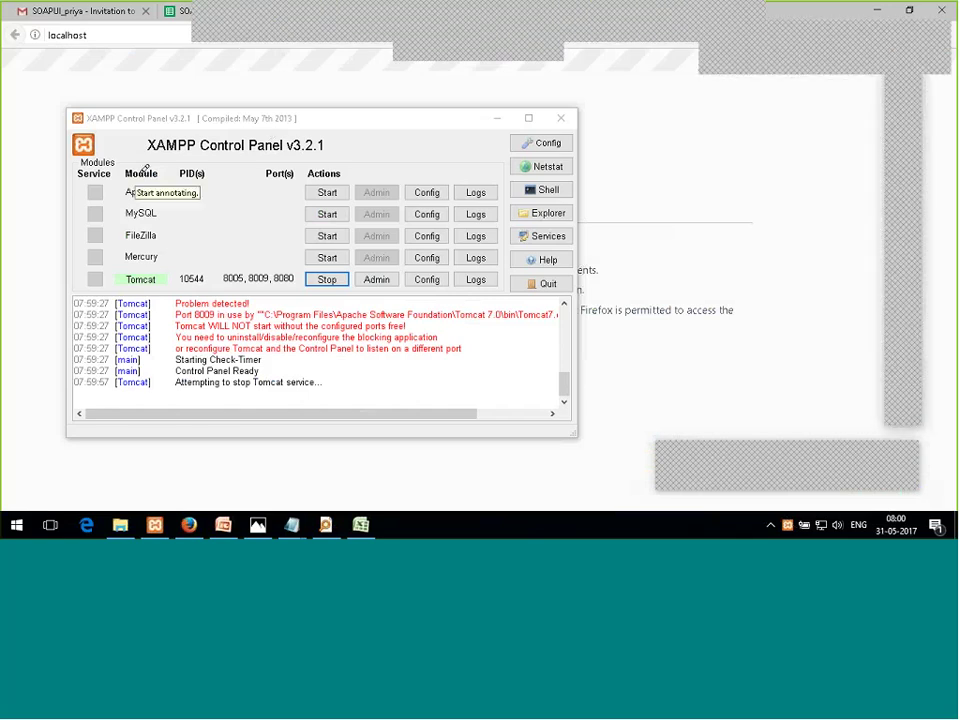
- Circle the Apache, MySQL, FileZilla and Mercury modules, clear the markup, and reload localhost in Firefox
{"action": "mouse_move", "coordinate": [150, 182]}
{"action": "left_mouse_down"}
{"action": "mouse_move", "coordinate": [112, 186]}
{"action": "mouse_move", "coordinate": [104, 262]}
{"action": "mouse_move", "coordinate": [170, 272]}
{"action": "left_mouse_up"}
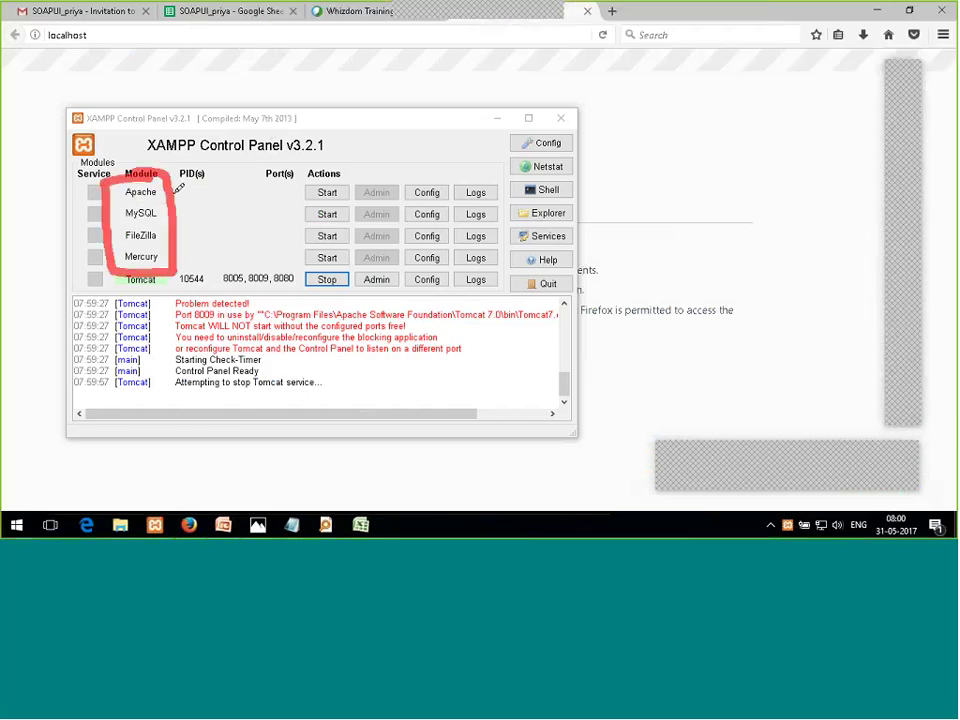
{"action": "left_click", "coordinate": [173, 189]}
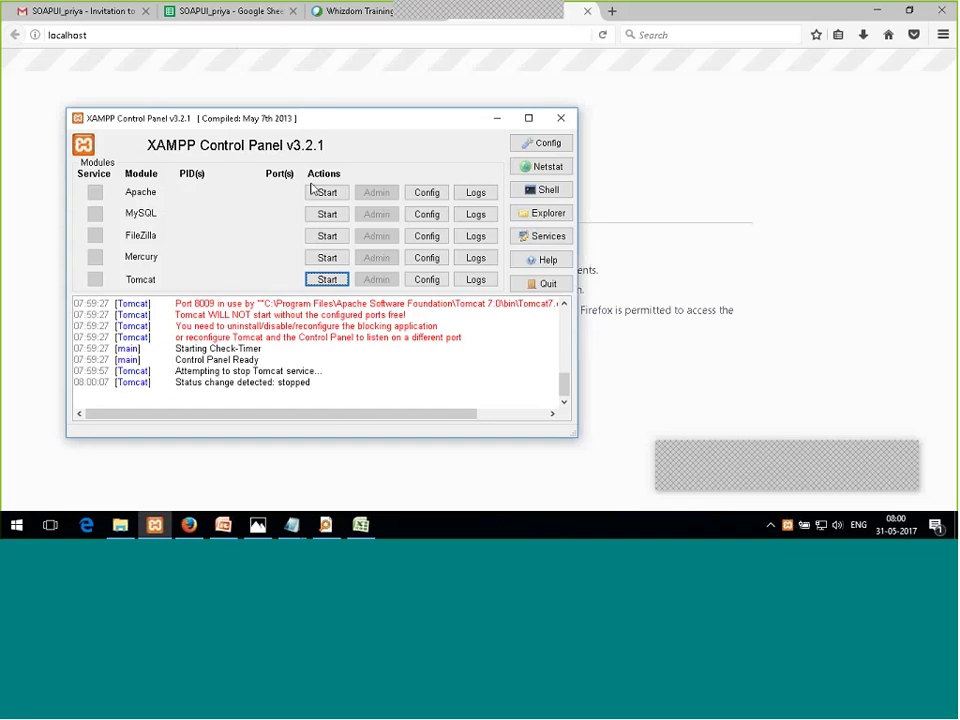
{"action": "left_click", "coordinate": [332, 33]}
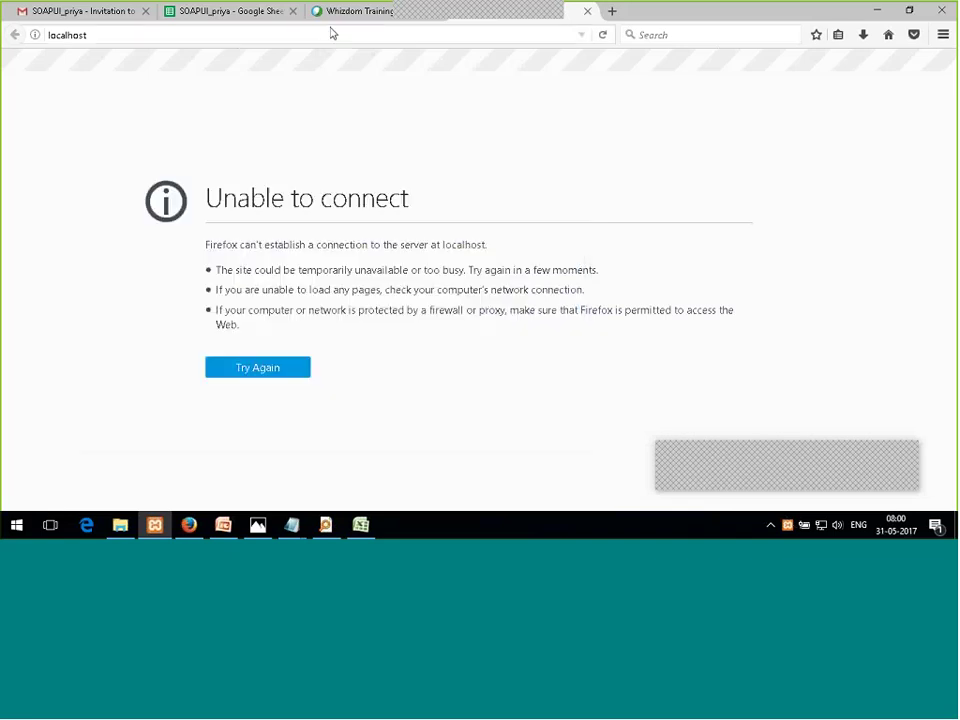
{"action": "key", "text": "Return"}
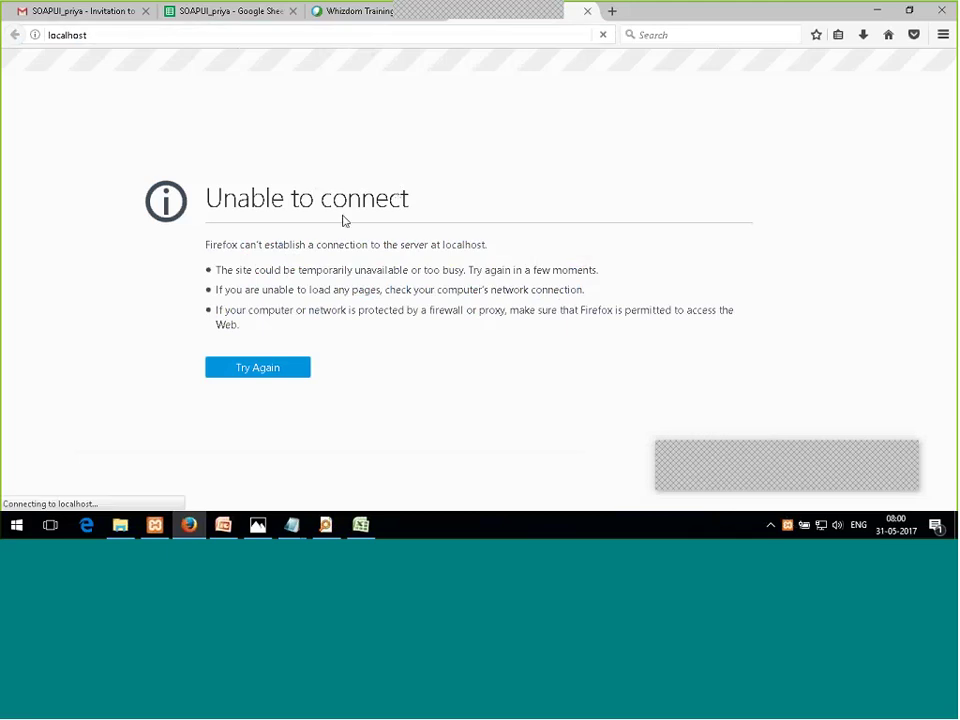
- Start the Apache module in the XAMPP control panel and highlight its latest log lines
{"action": "left_click", "coordinate": [155, 525]}
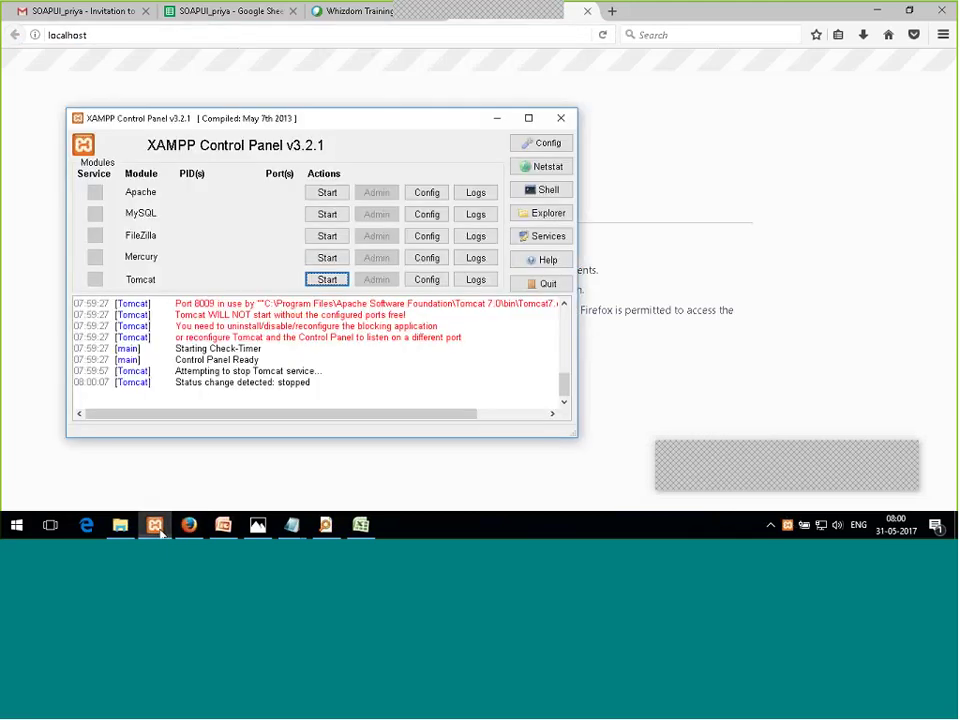
{"action": "left_click", "coordinate": [327, 194]}
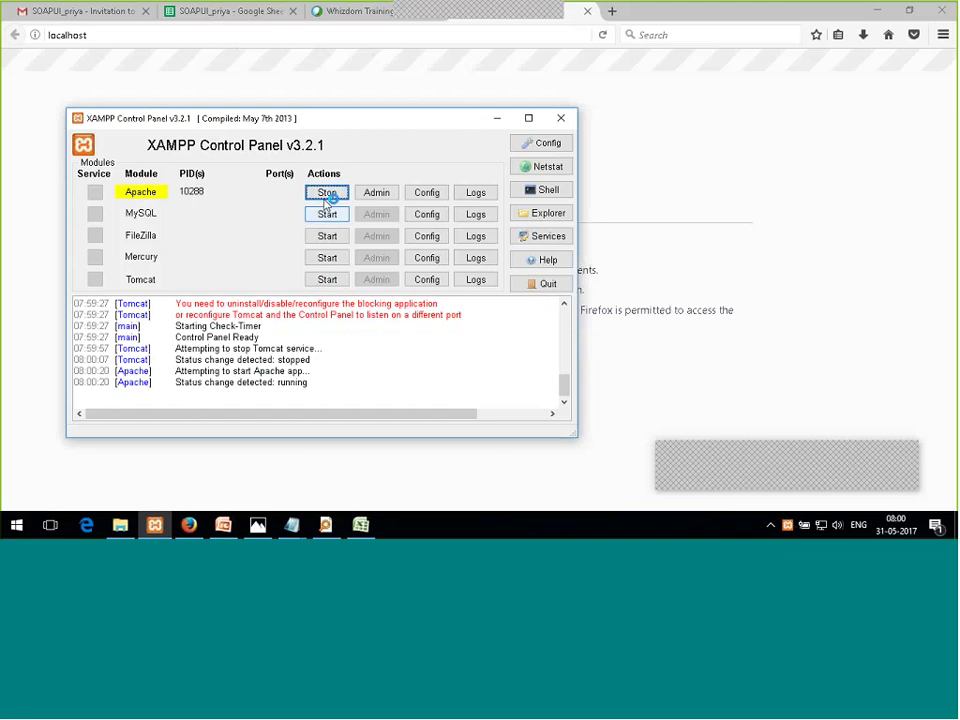
{"action": "left_click_drag", "start_coordinate": [310, 383], "coordinate": [205, 348]}
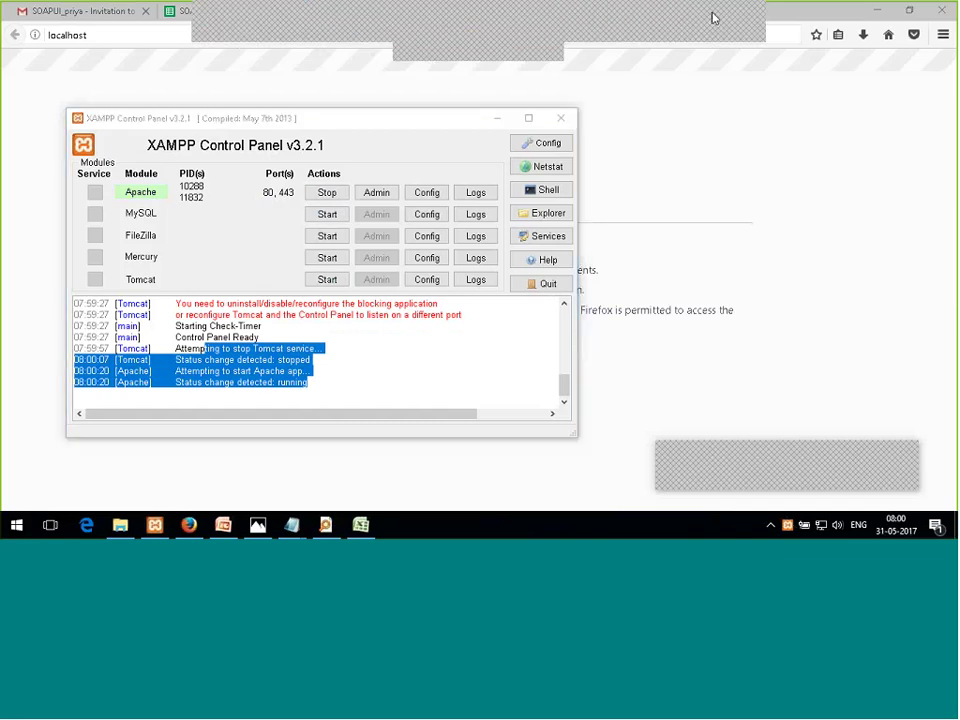
- Circle the Apache row, mark its process IDs and ports, draw a line across its Config action, and leave annotation mode
{"action": "left_click_drag", "start_coordinate": [112, 180], "coordinate": [155, 212]}
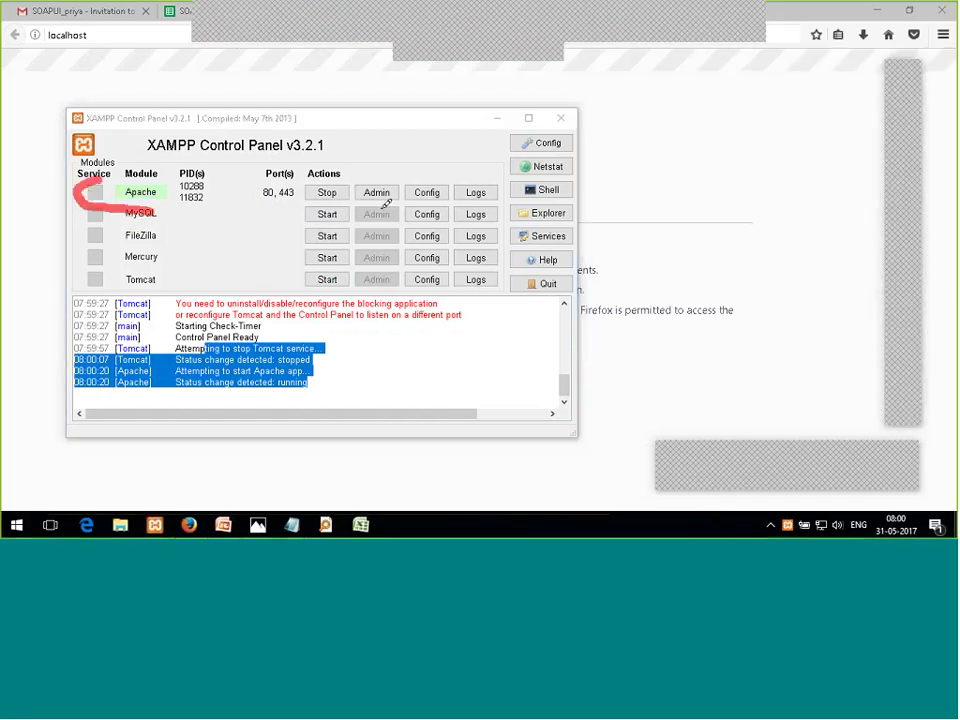
{"action": "mouse_move", "coordinate": [386, 204]}
{"action": "left_mouse_down"}
{"action": "mouse_move", "coordinate": [181, 125]}
{"action": "mouse_move", "coordinate": [158, 158]}
{"action": "left_mouse_up"}
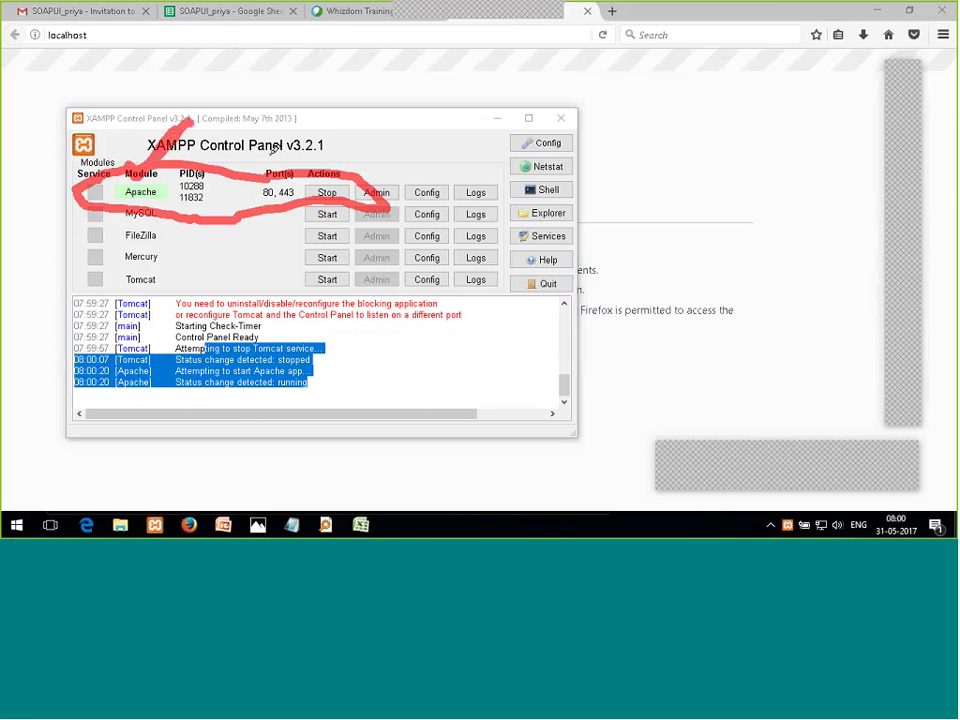
{"action": "mouse_move", "coordinate": [296, 140]}
{"action": "left_mouse_down"}
{"action": "mouse_move", "coordinate": [283, 185]}
{"action": "mouse_move", "coordinate": [270, 160]}
{"action": "left_mouse_up"}
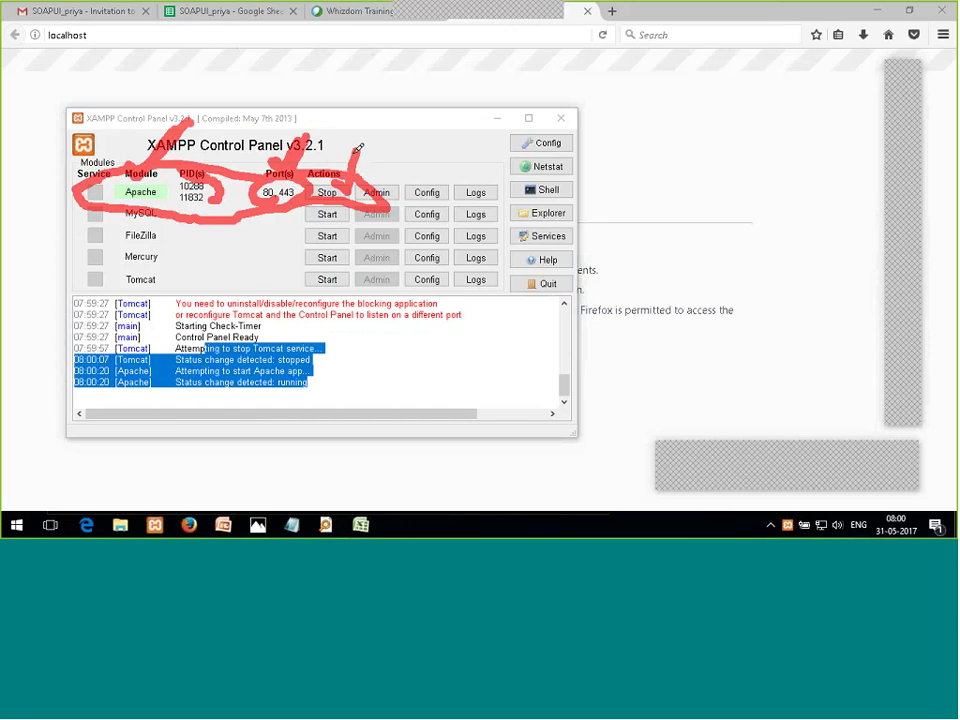
{"action": "left_click_drag", "start_coordinate": [390, 184], "coordinate": [461, 179]}
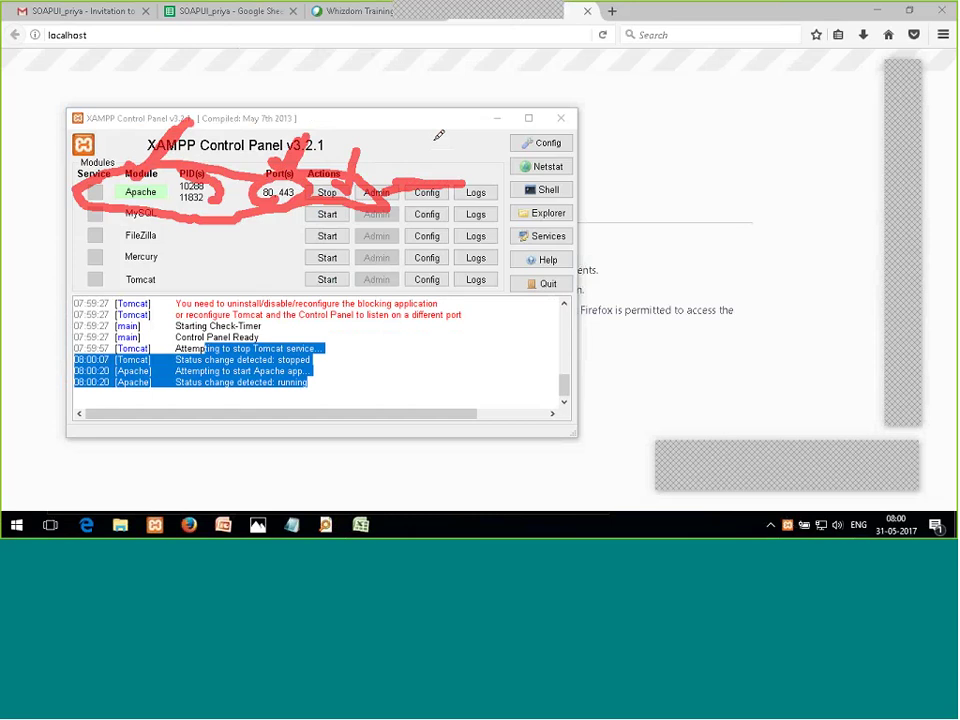
{"action": "key", "text": "Escape"}
- Check the Apache module in the XAMPP control panel and reload localhost in Firefox to test the server
{"action": "left_click", "coordinate": [385, 34]}
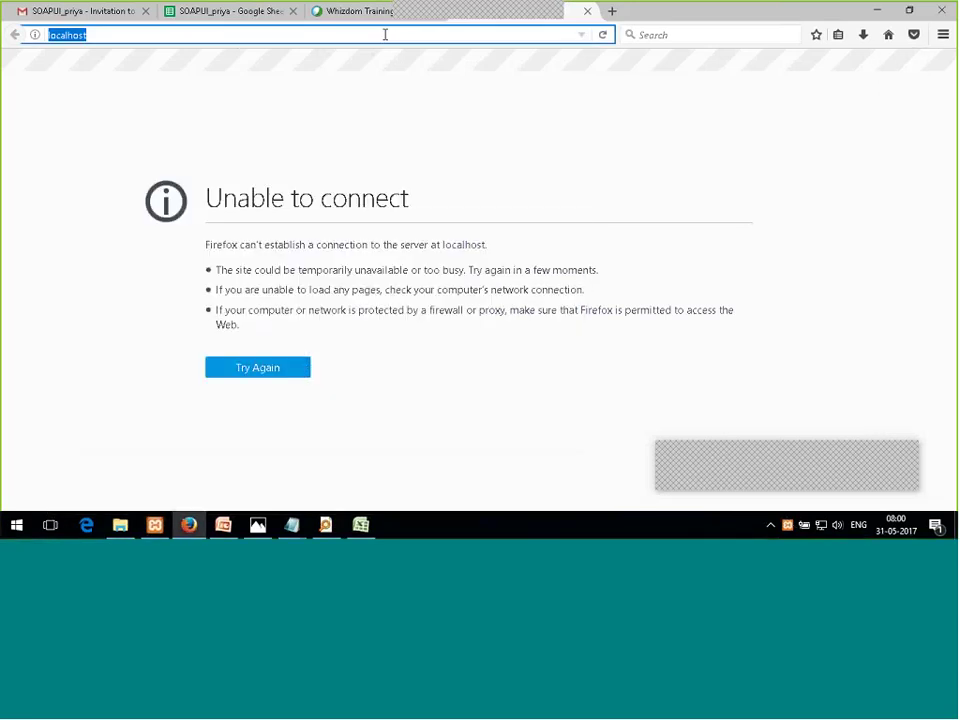
{"action": "left_click", "coordinate": [385, 34]}
{"action": "key", "text": "alt+Tab"}
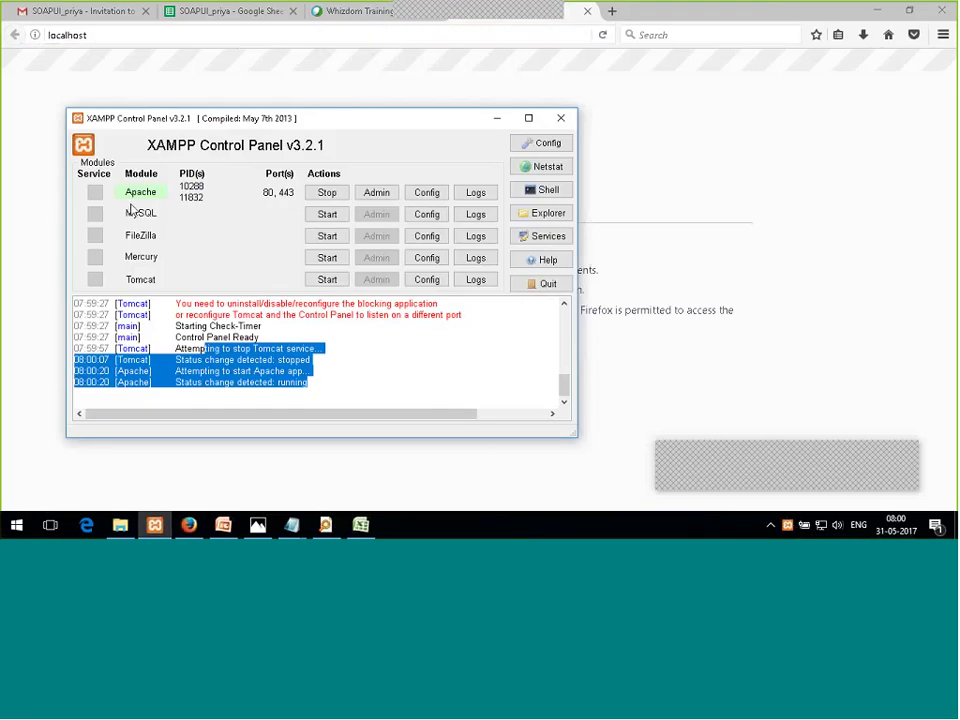
{"action": "key", "text": "alt+Tab"}
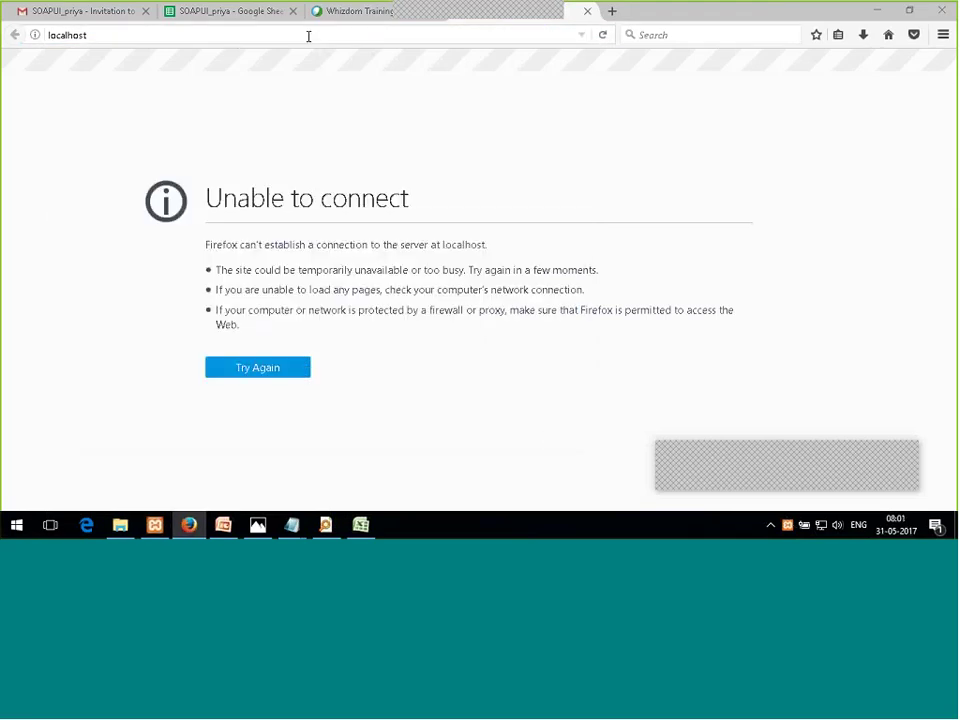
{"action": "key", "text": "Return"}
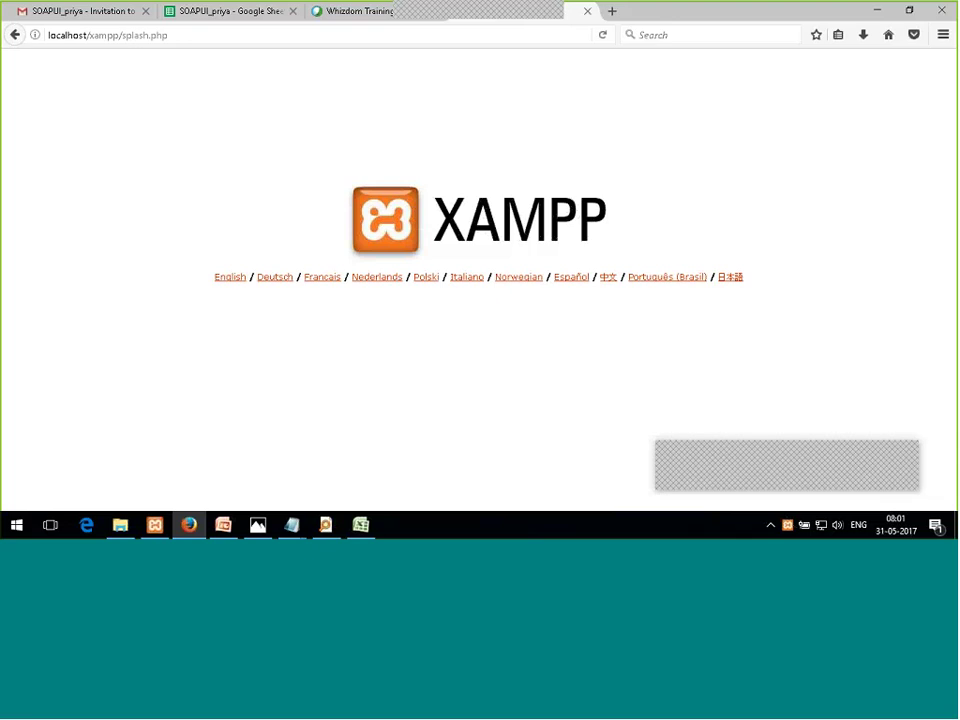
- Return to the XAMPP control panel, start the Tomcat module and point out its ports
{"action": "left_click", "coordinate": [155, 527]}
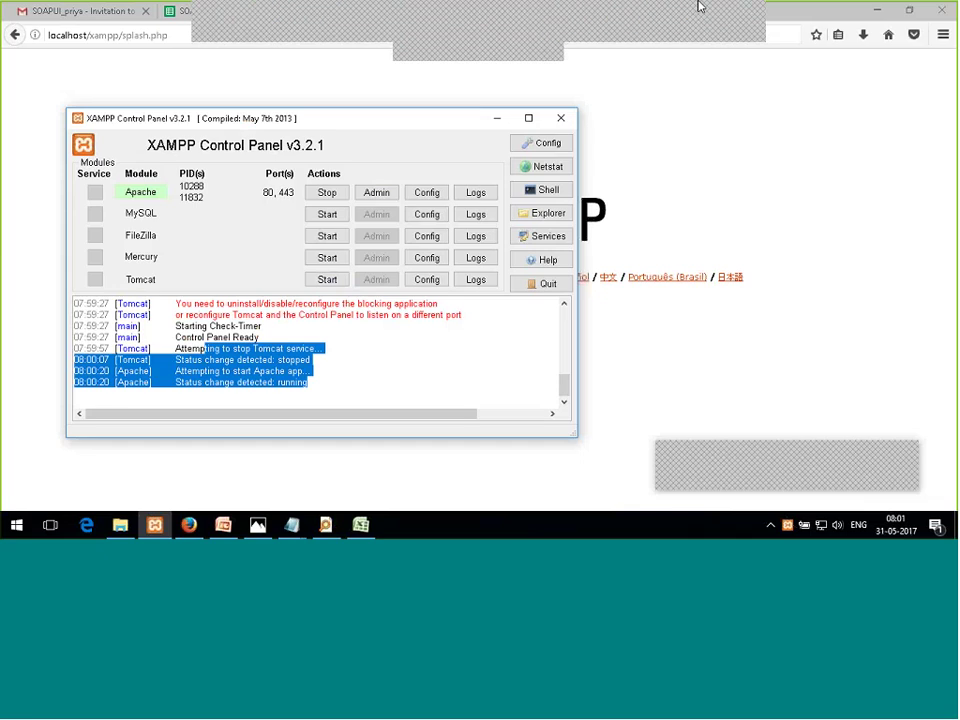
{"action": "left_click", "coordinate": [722, 21]}
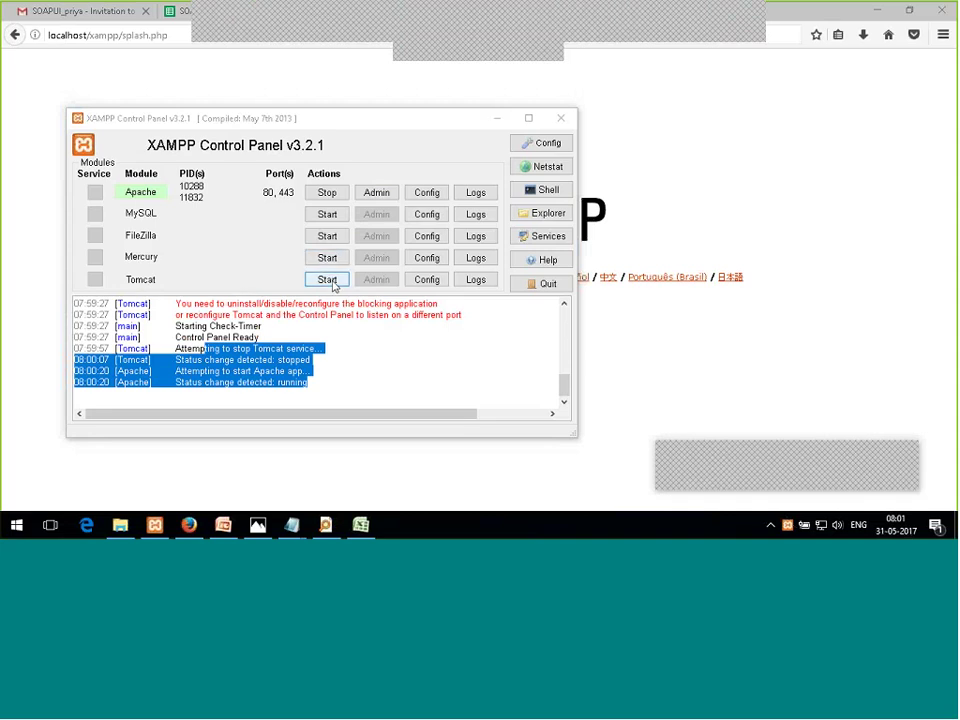
{"action": "left_click", "coordinate": [330, 280]}
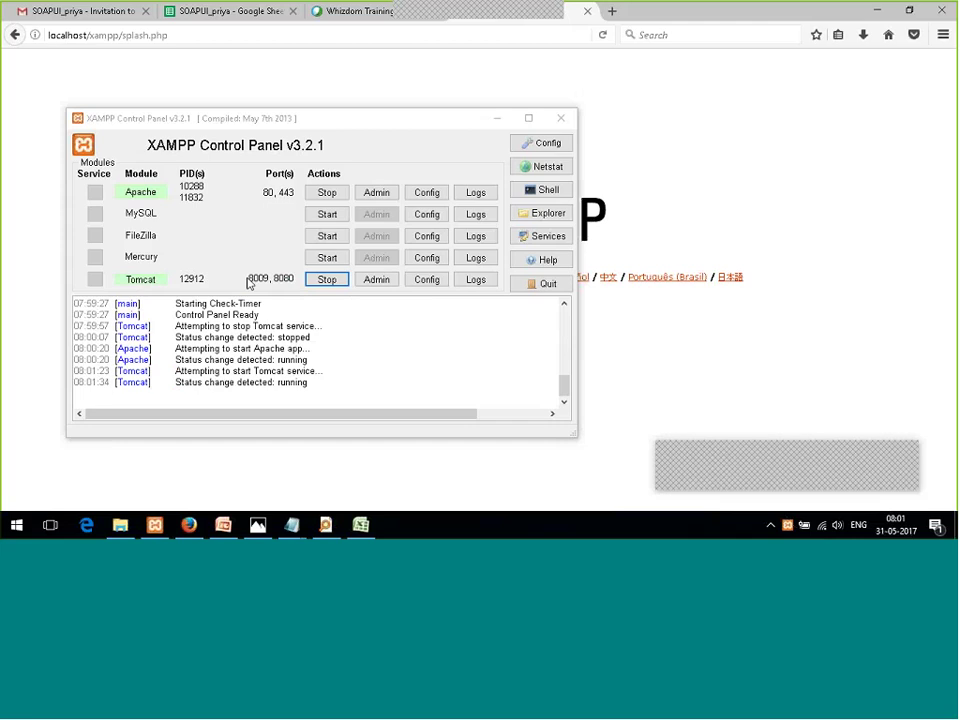
{"action": "left_click", "coordinate": [283, 287]}
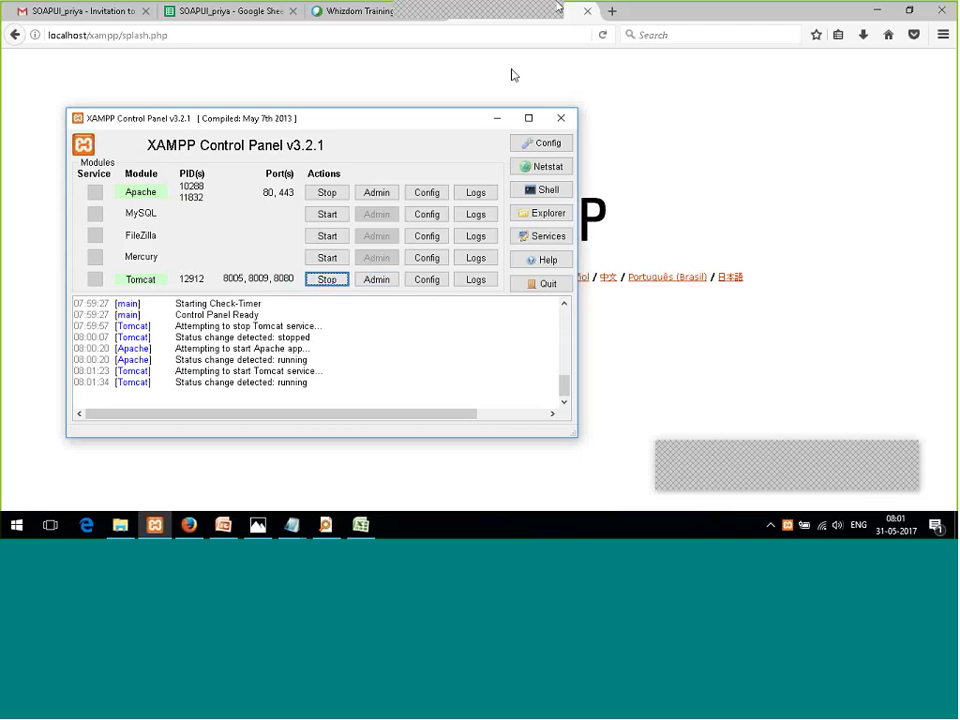
- Load localhost:8080 in a new Firefox tab to test the Tomcat server
{"action": "left_click", "coordinate": [182, 34]}
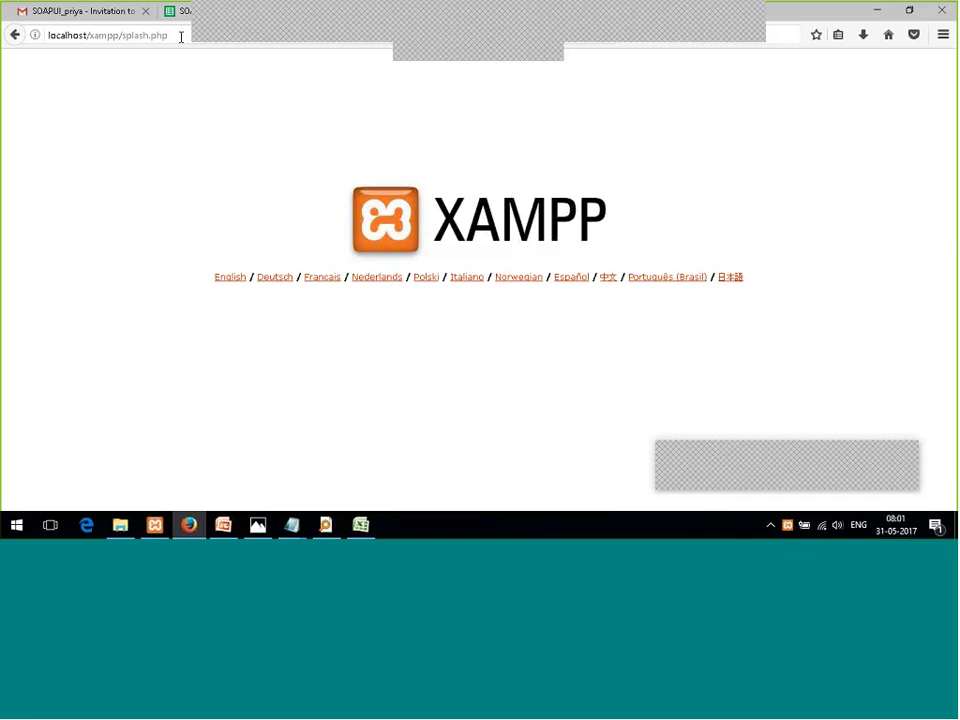
{"action": "left_click", "coordinate": [363, 148]}
{"action": "key", "text": "alt+Left"}
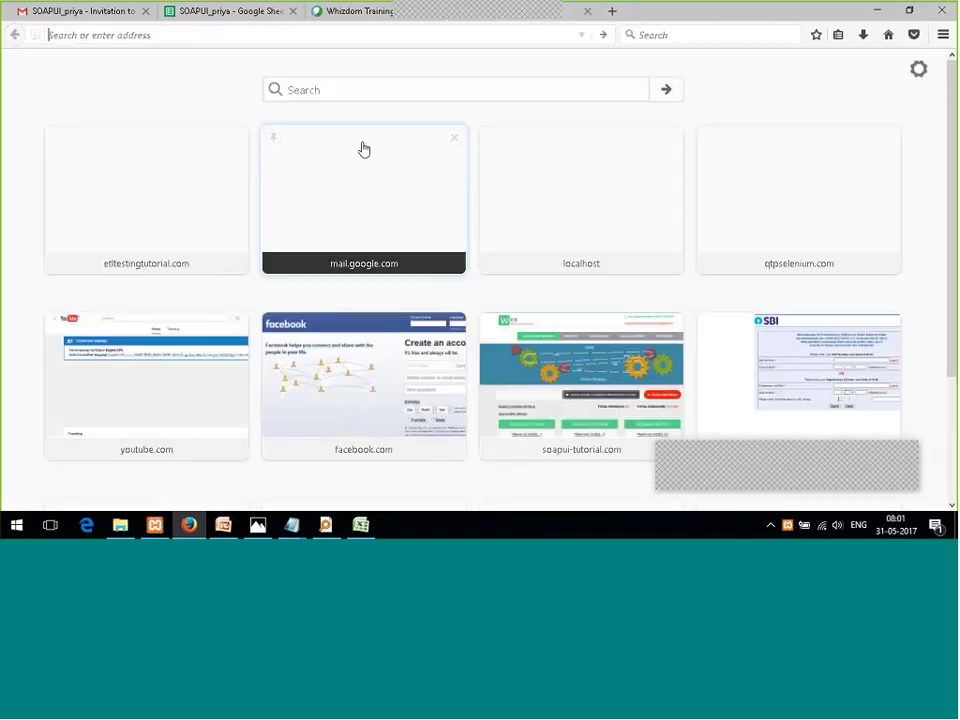
{"action": "type", "text": "local"}
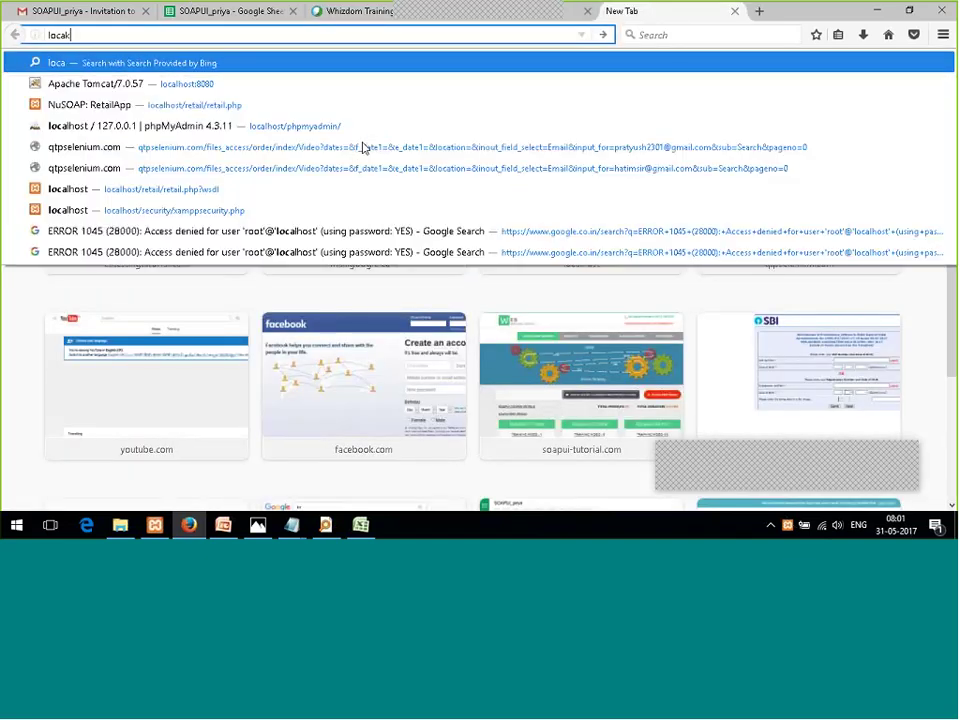
{"action": "key", "text": "BackSpace"}
{"action": "type", "text": "lhost/"}
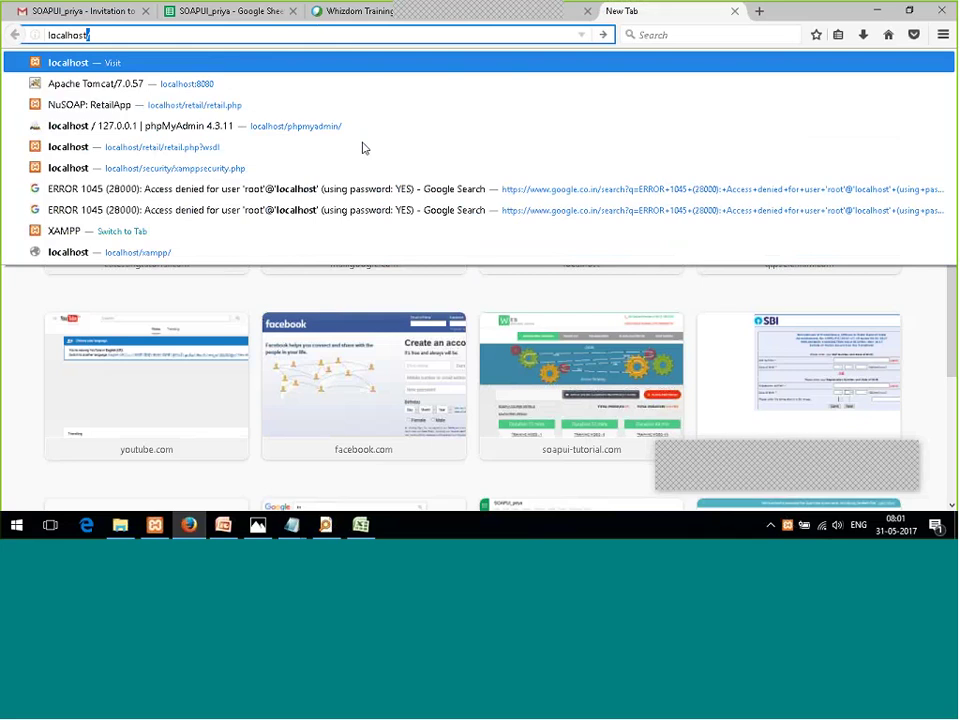
{"action": "key", "text": "BackSpace"}
{"action": "type", "text": ":8080"}
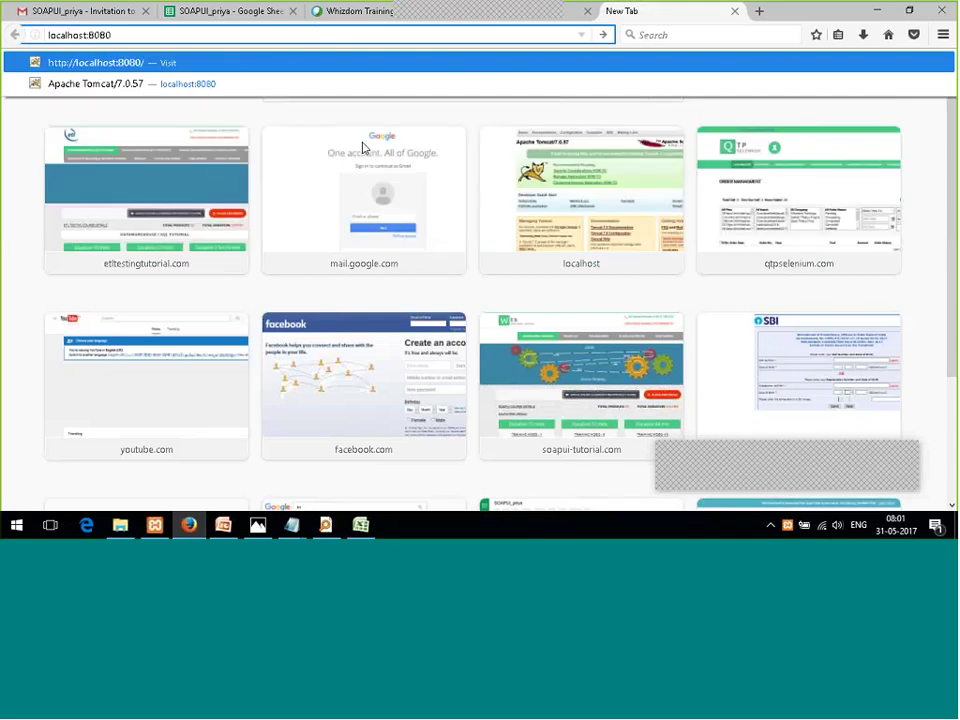
{"action": "key", "text": "Return"}
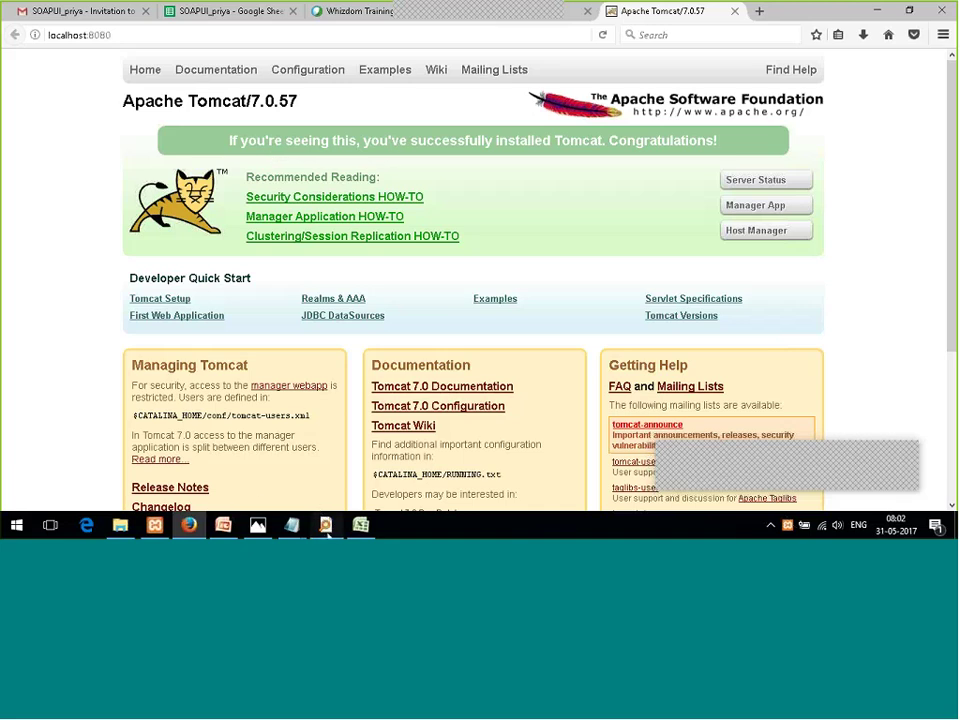
- Compare the Tomcat page with the XAMPP control panel and stop the Tomcat module
{"action": "left_click", "coordinate": [325, 524]}
{"action": "left_click", "coordinate": [154, 524]}
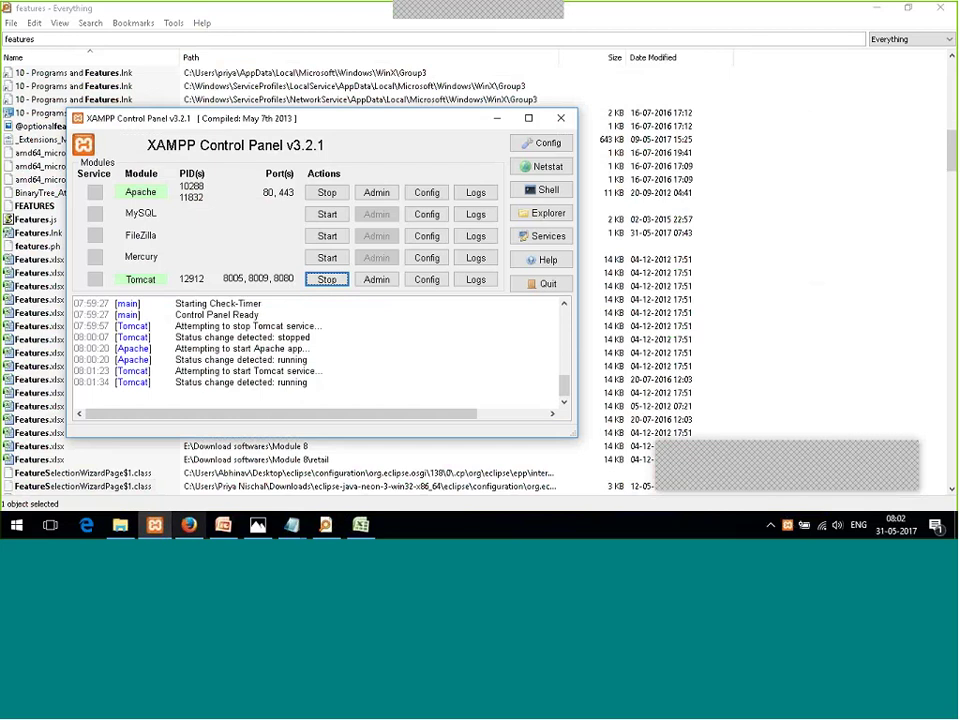
{"action": "left_click", "coordinate": [188, 525]}
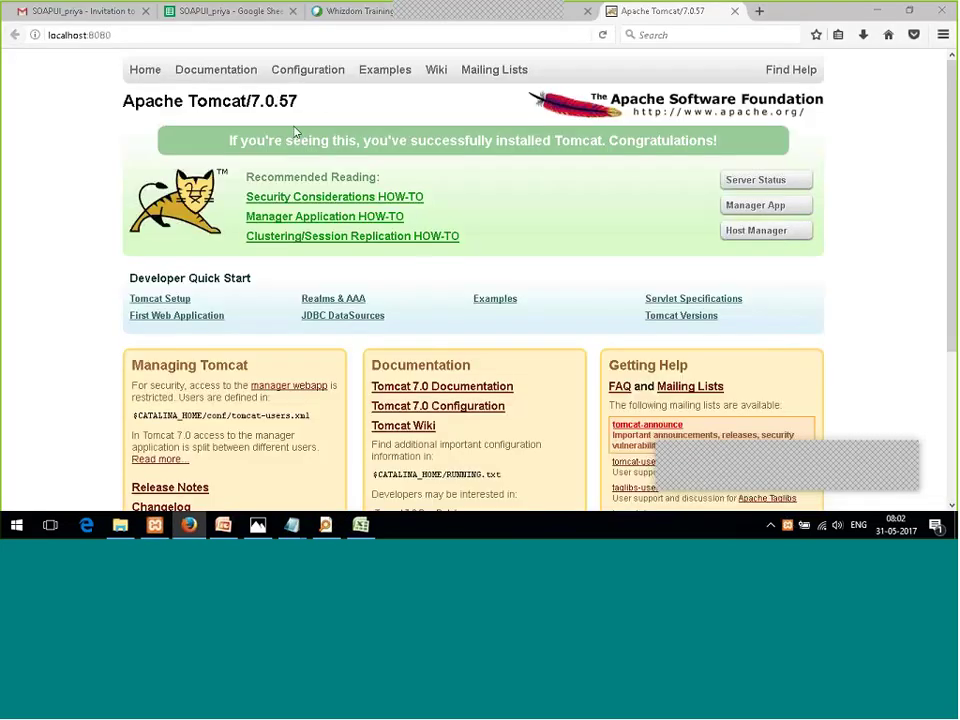
{"action": "left_click", "coordinate": [155, 525]}
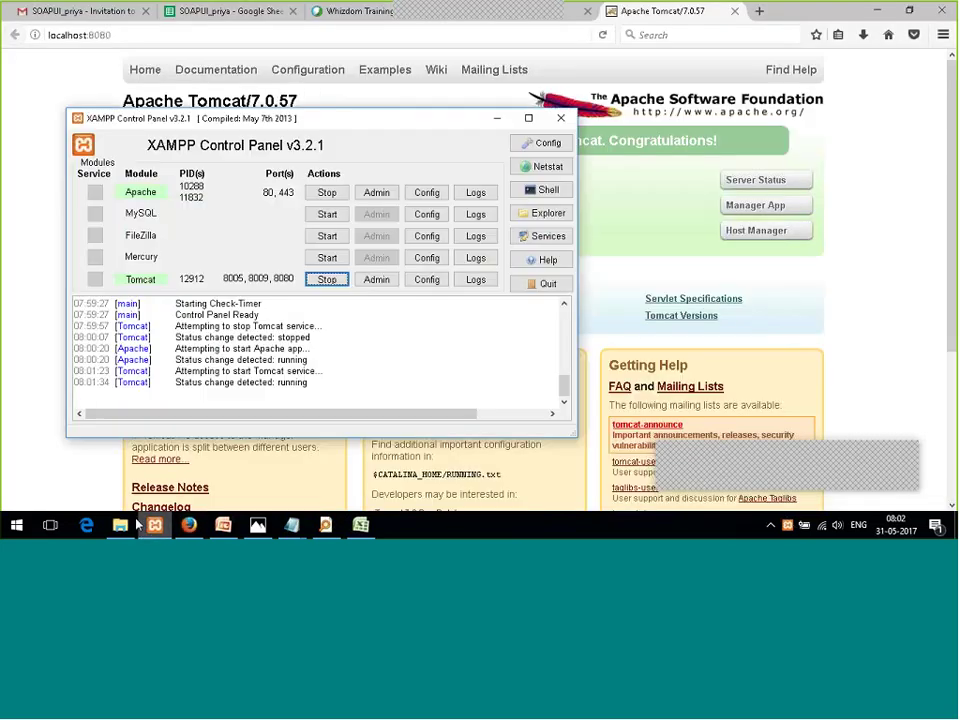
{"action": "left_click", "coordinate": [327, 279]}
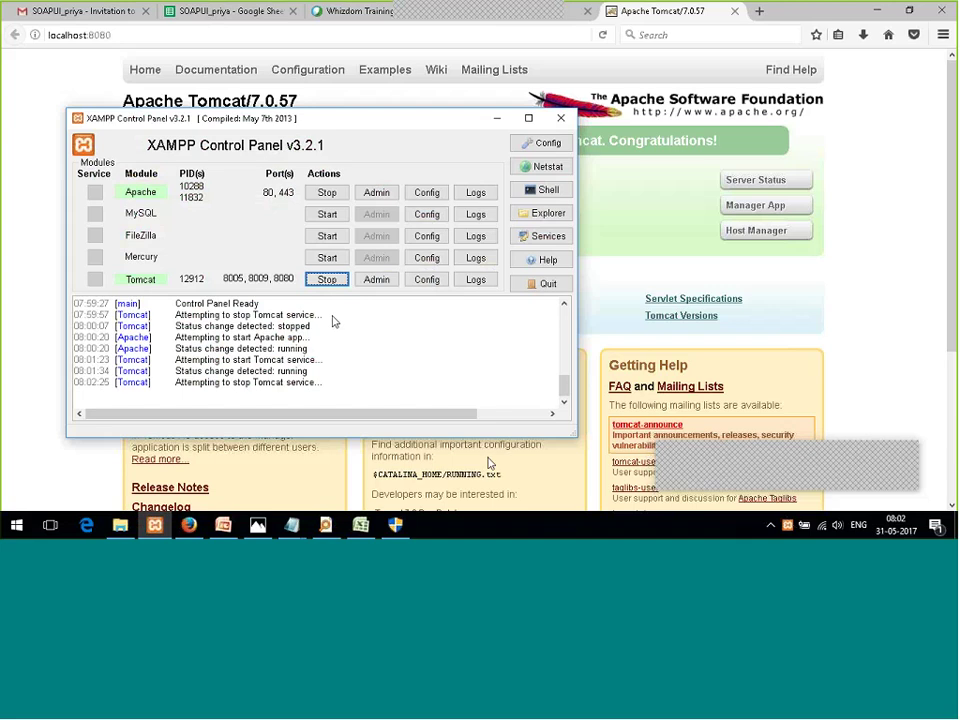
- Confirm the pending Tomcat stop request and reload localhost:8080 in Firefox to test the stopped server
{"action": "left_click", "coordinate": [395, 525]}
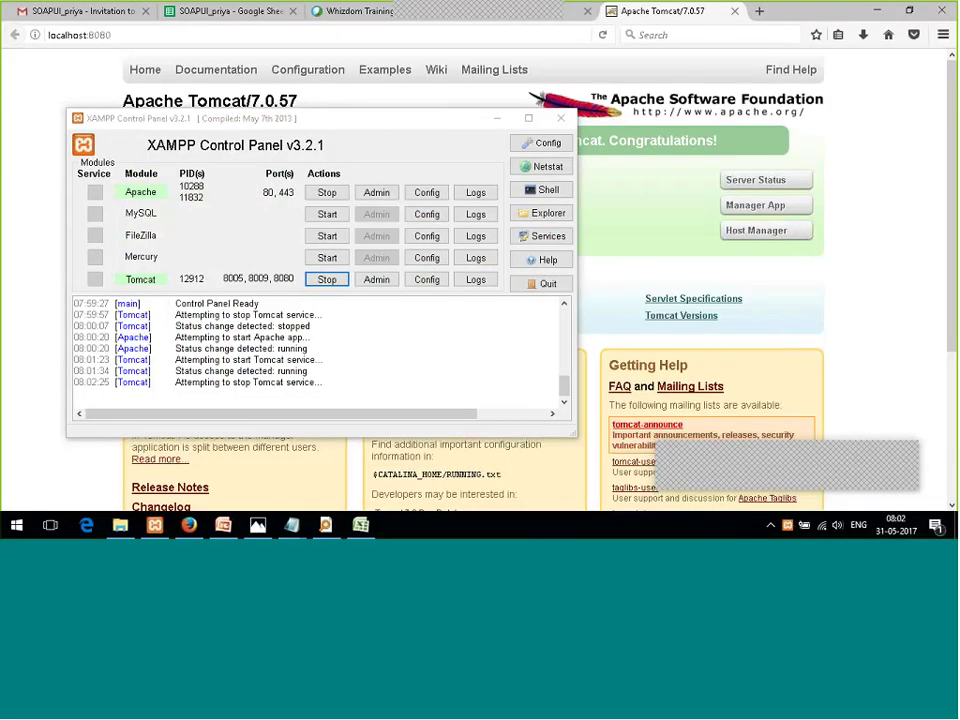
{"action": "left_click", "coordinate": [287, 38]}
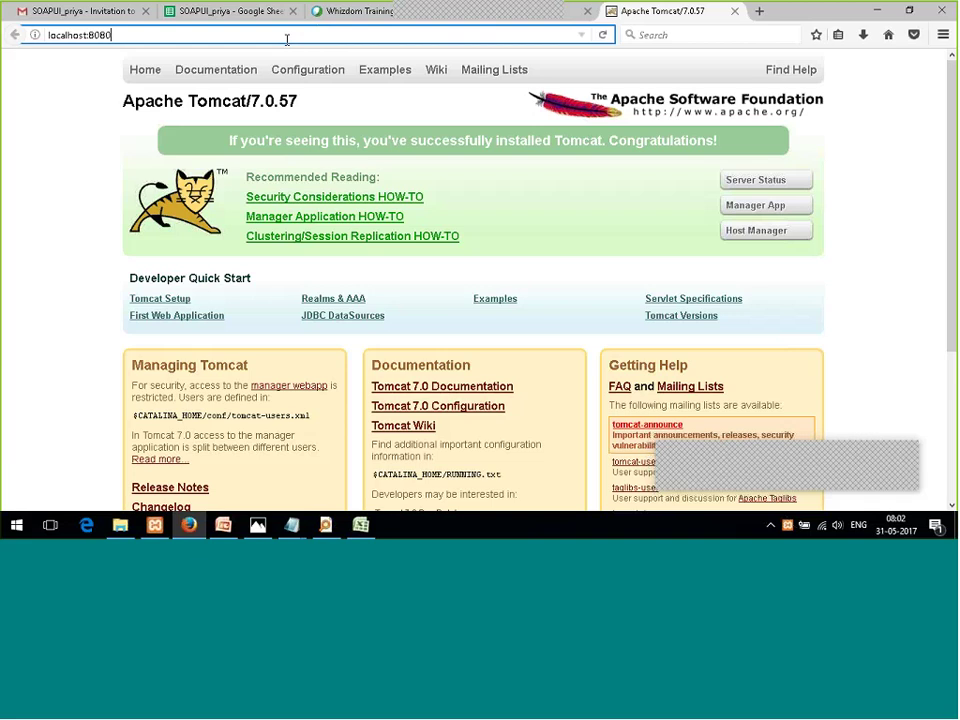
{"action": "key", "text": "Return"}
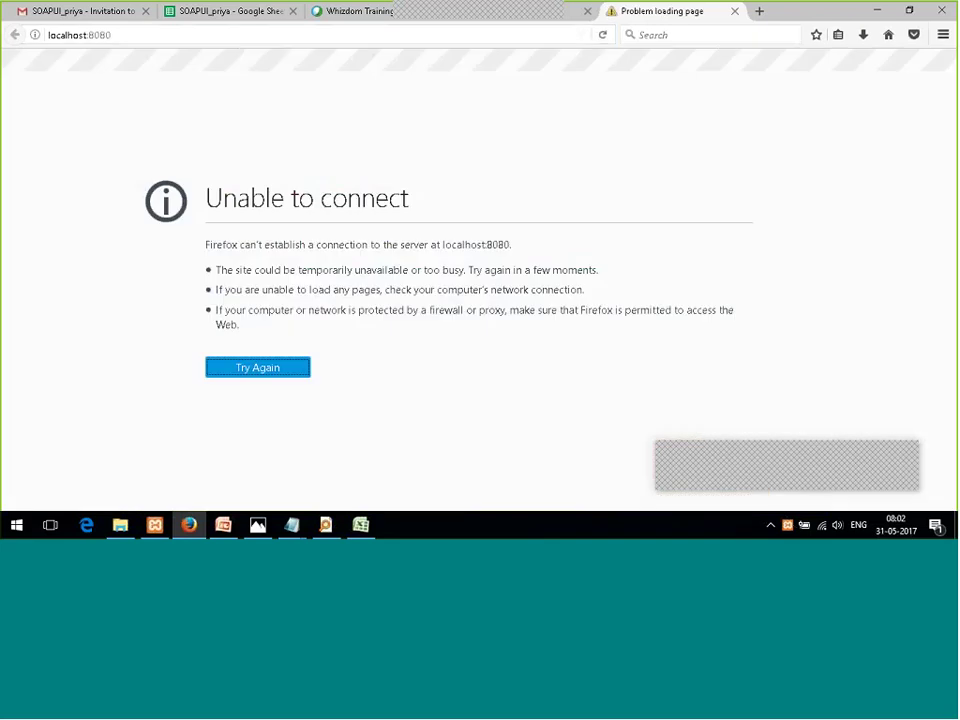
- Start the Tomcat module again in the XAMPP control panel and reload localhost:8080 in Firefox to test it
{"action": "mouse_move", "coordinate": [155, 524]}
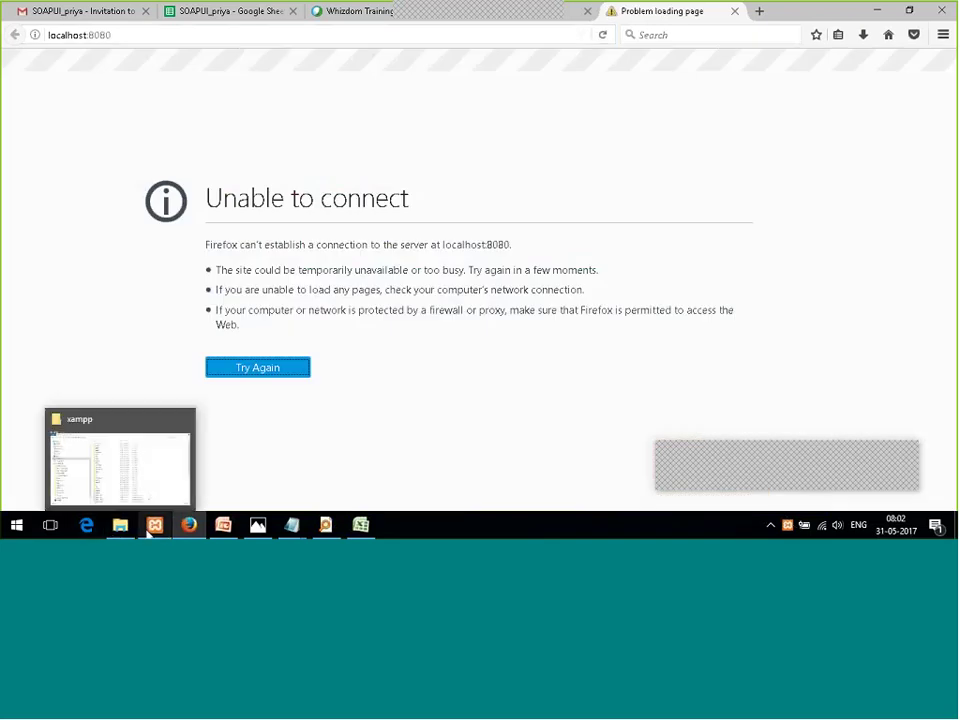
{"action": "left_click", "coordinate": [168, 428]}
{"action": "left_click", "coordinate": [328, 281]}
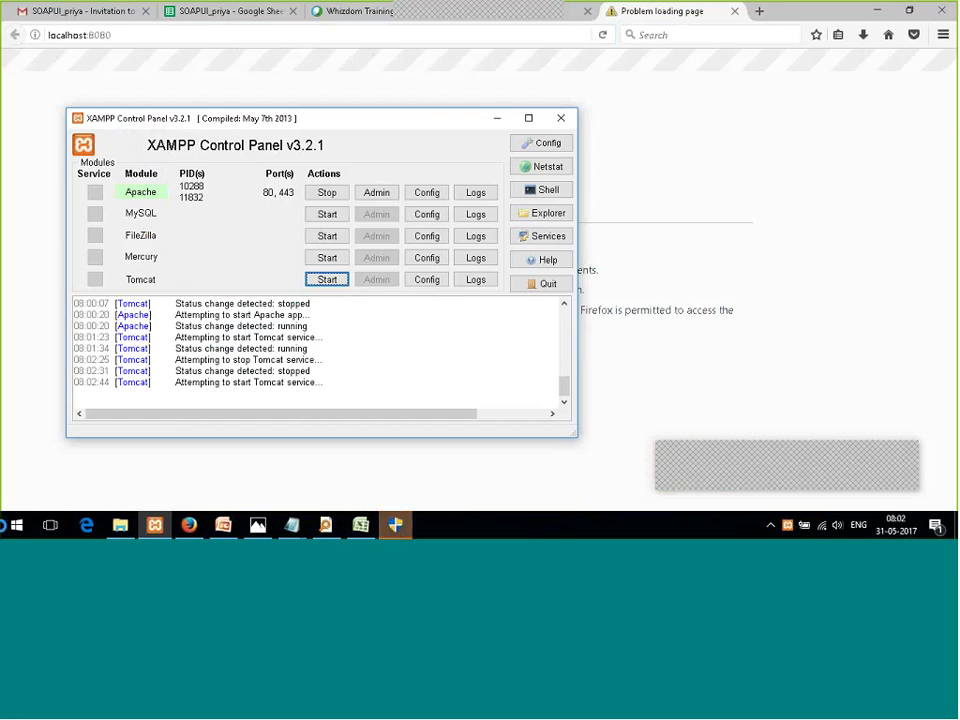
{"action": "left_click", "coordinate": [341, 32]}
{"action": "key", "text": "alt+Tab"}
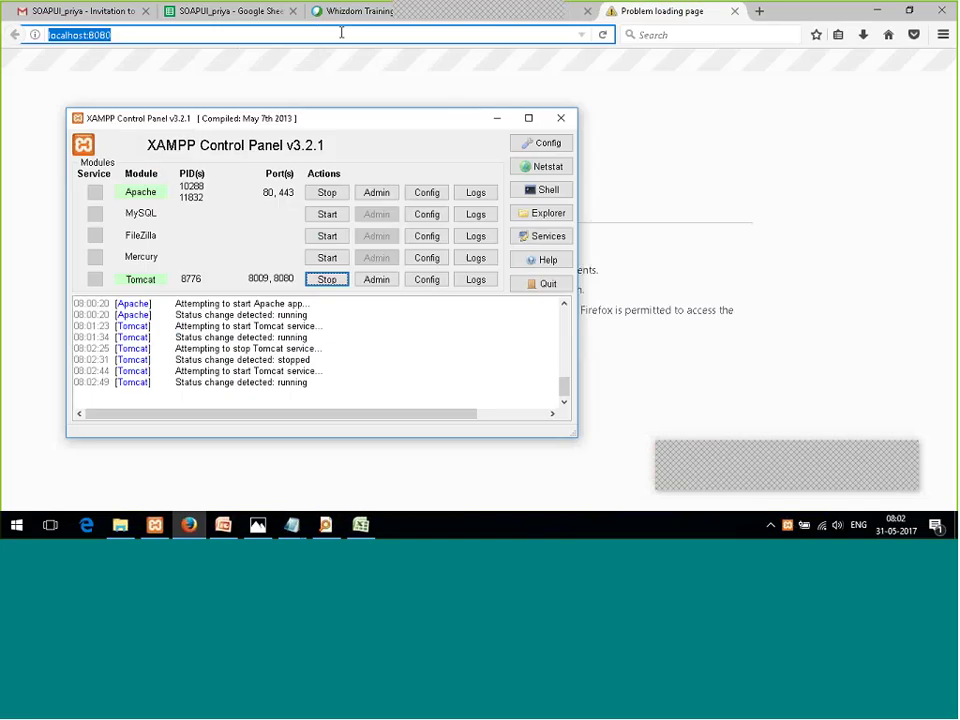
{"action": "key", "text": "alt+Tab"}
{"action": "key", "text": "Return"}
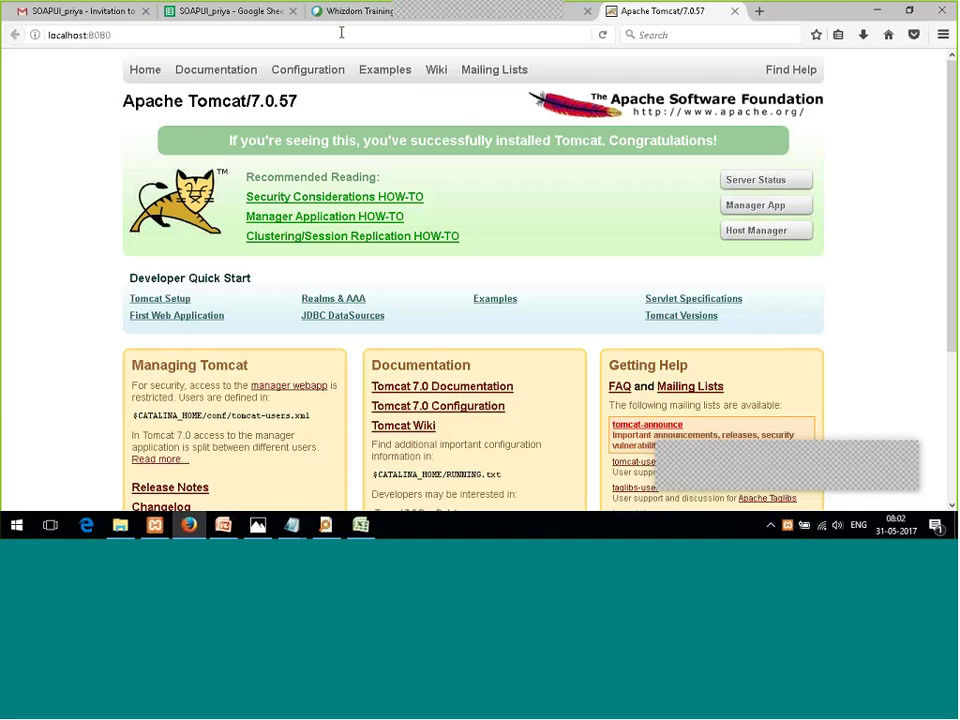
- Switch to the PowerPoint presentation and show slide 8, Deploy Retail App-SOAP/REST
{"action": "left_click", "coordinate": [223, 525]}
{"action": "left_click", "coordinate": [56, 433]}
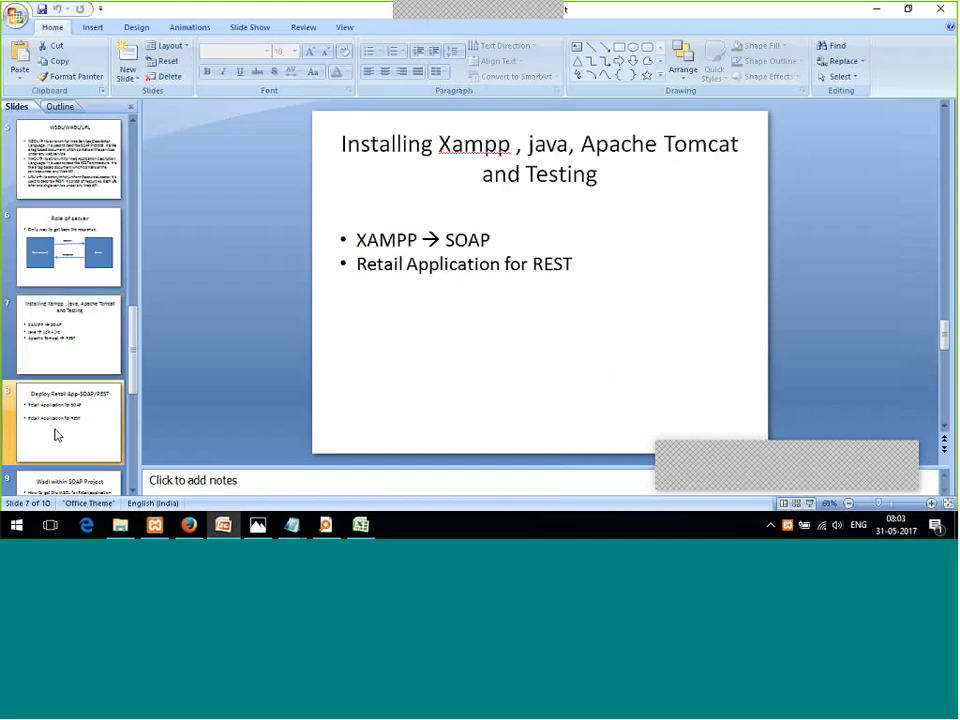
{"action": "scroll", "coordinate": [56, 433], "scroll_direction": "down", "scroll_amount": 3}
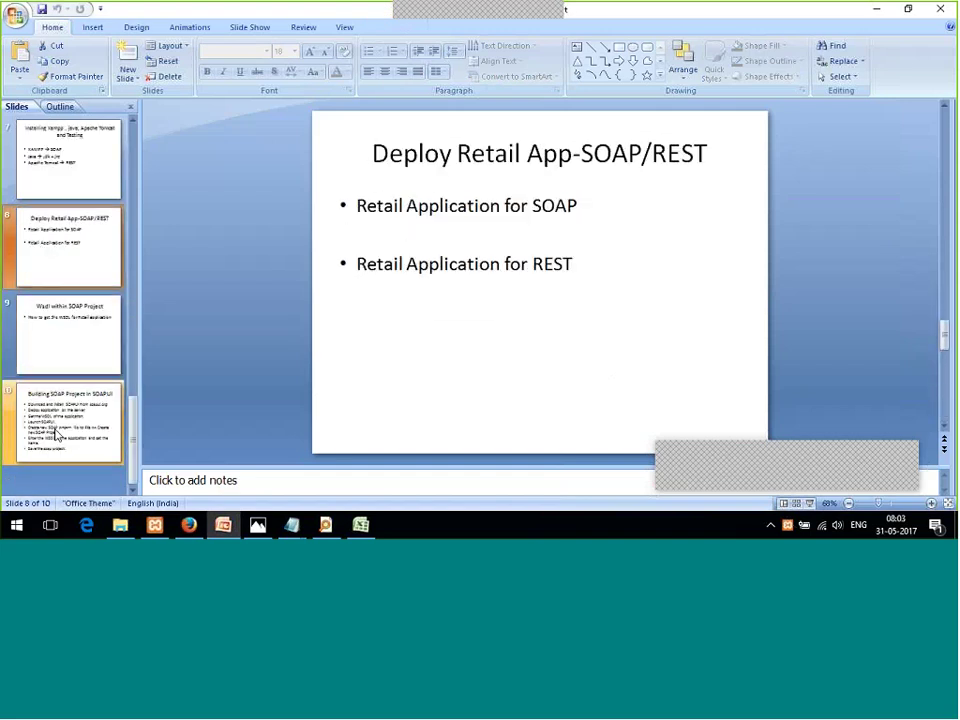
{"action": "left_click", "coordinate": [418, 153]}
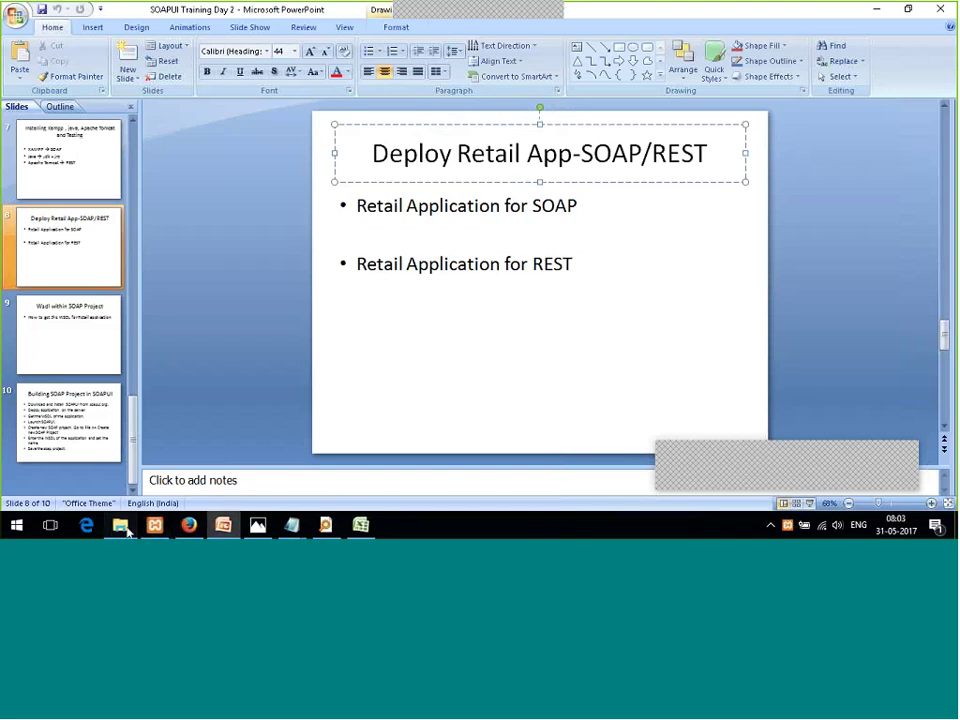
- In File Explorer, point out the Apache Software Foundation folder in C:\Program Files and return to the C: drive root
{"action": "key", "text": "alt+Tab"}
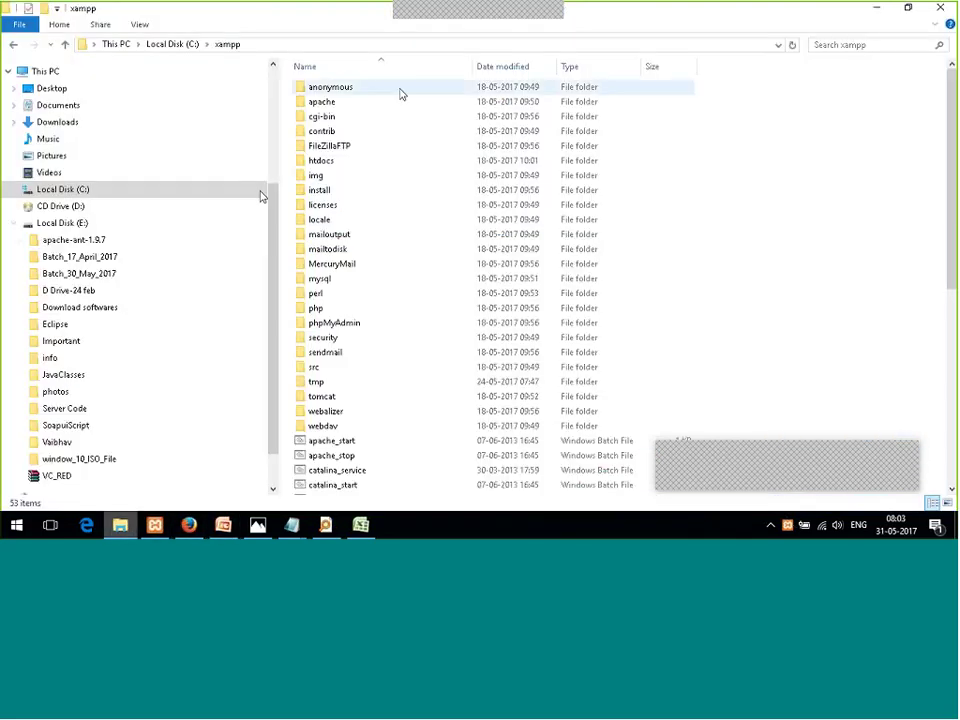
{"action": "left_click", "coordinate": [186, 47]}
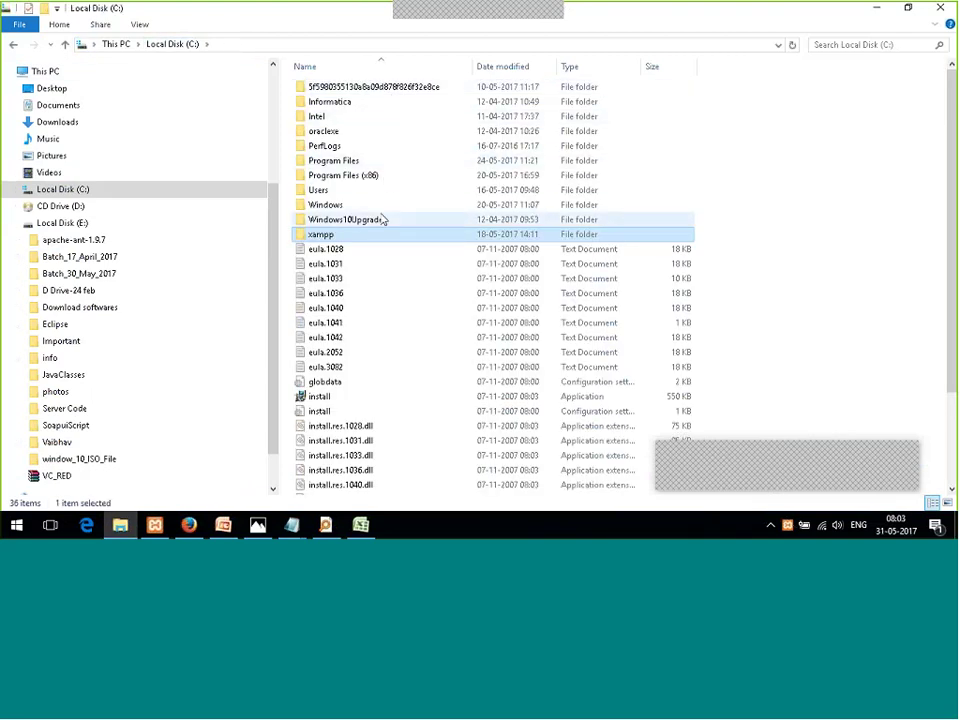
{"action": "double_click", "coordinate": [381, 162]}
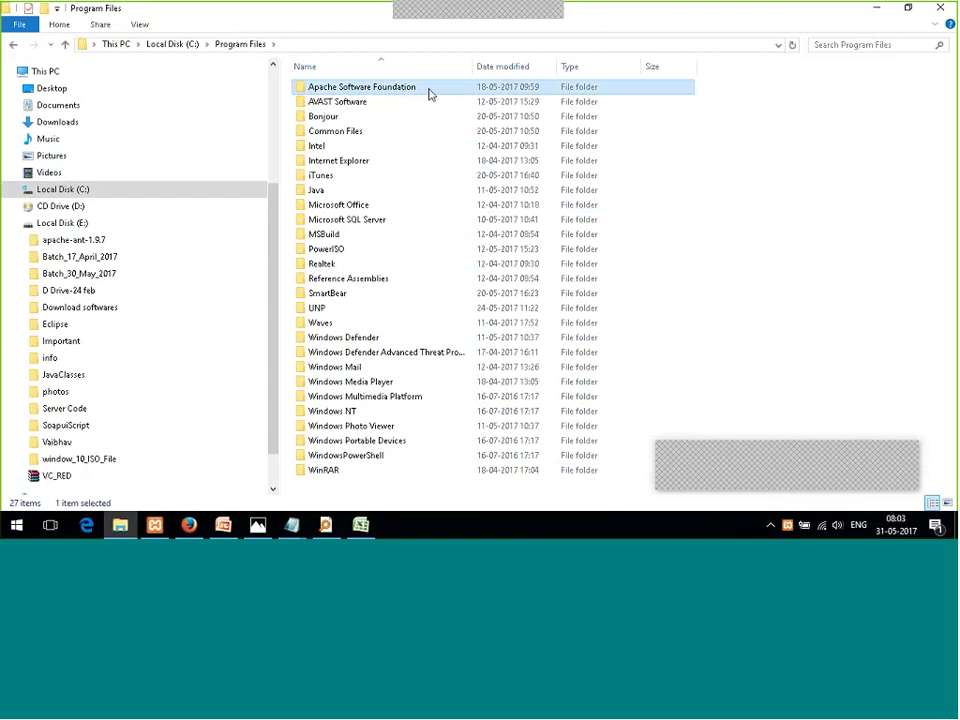
{"action": "left_click", "coordinate": [175, 46]}
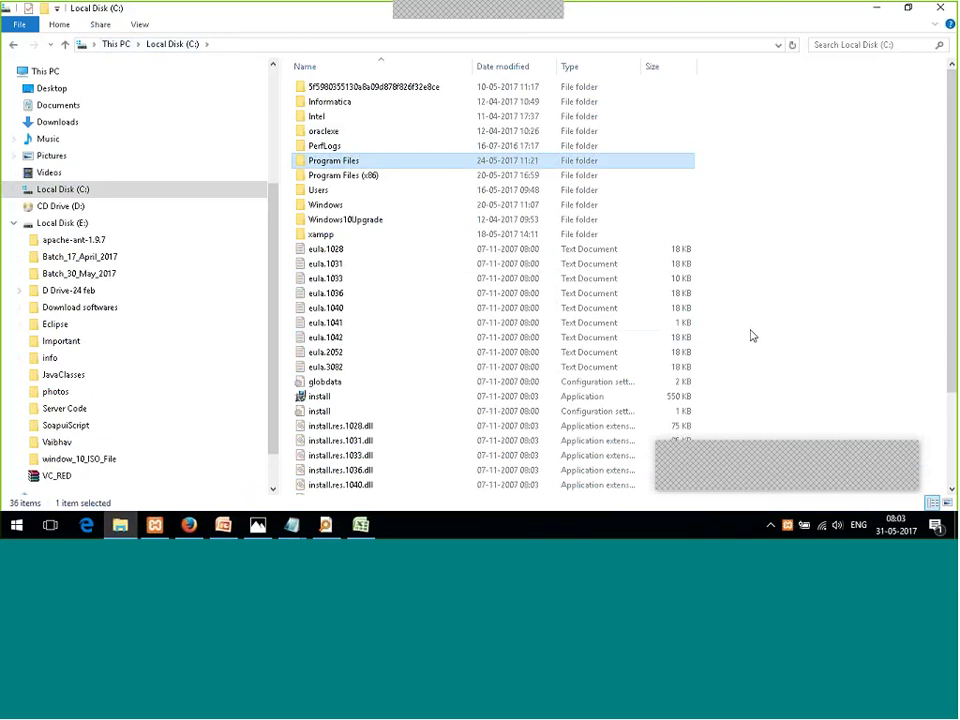
- Open a second File Explorer window and browse to the Day2 folder in E:\Batch_30_May_2017
{"action": "key", "text": "ctrl+n"}
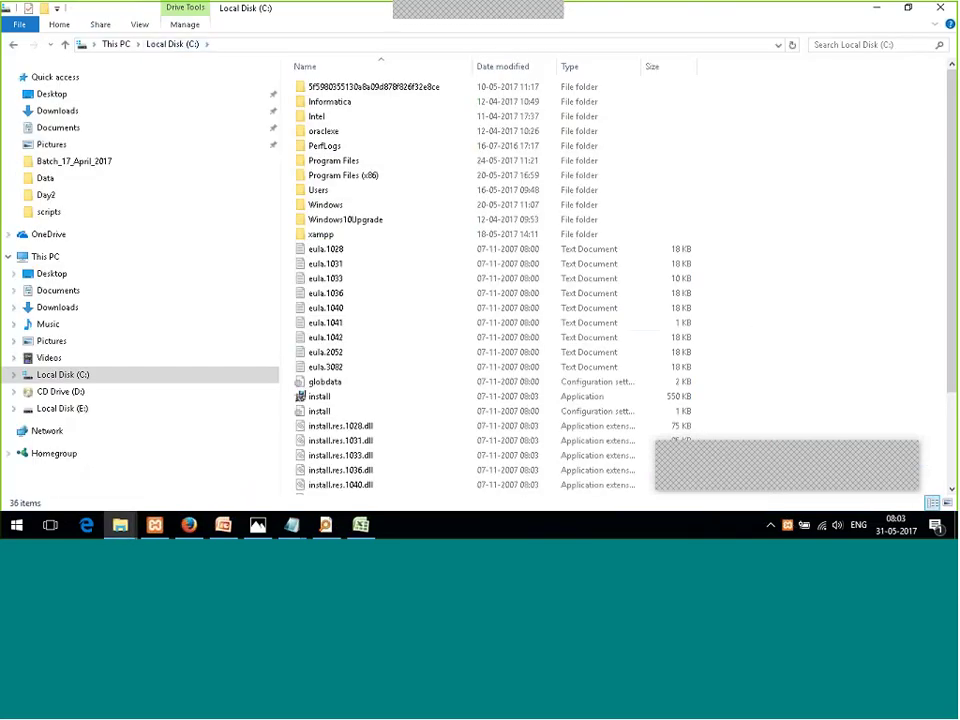
{"action": "left_click", "coordinate": [116, 44]}
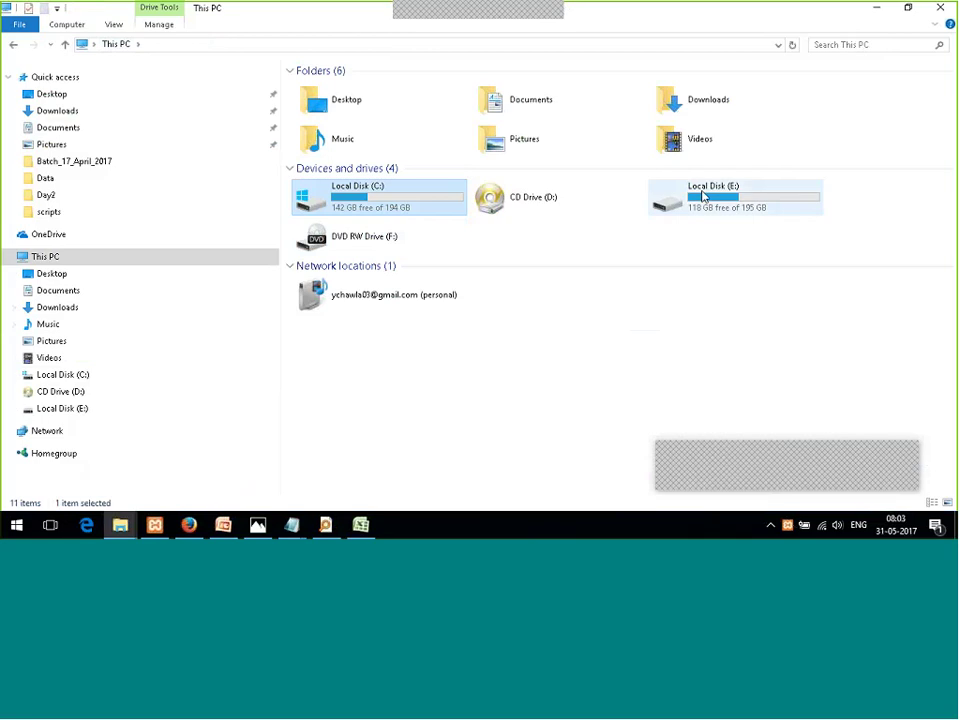
{"action": "double_click", "coordinate": [699, 195]}
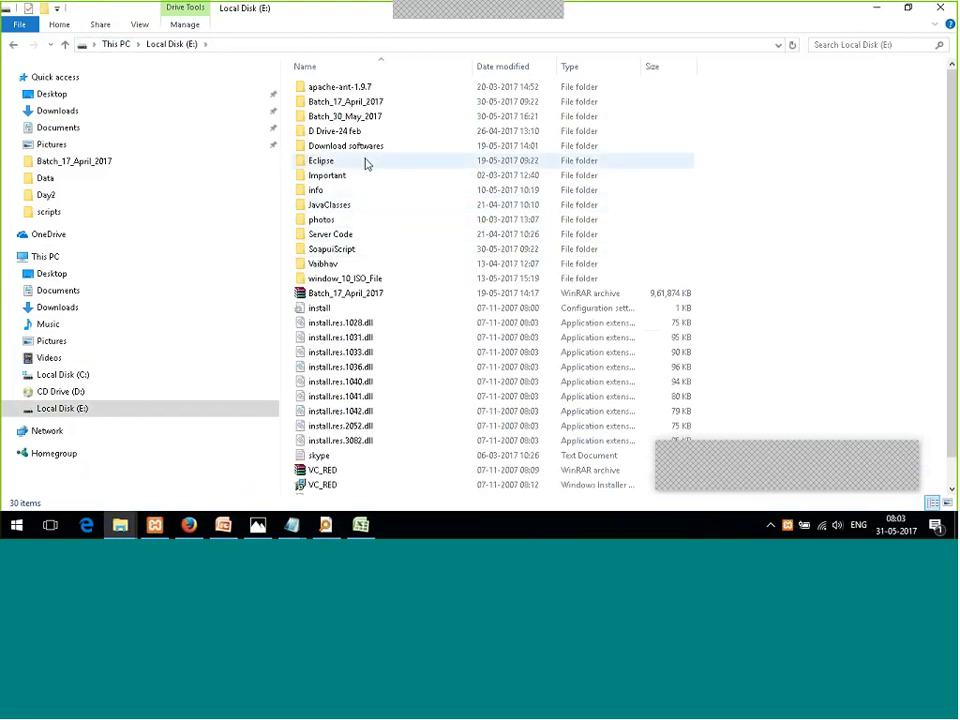
{"action": "double_click", "coordinate": [400, 116]}
{"action": "double_click", "coordinate": [394, 117]}
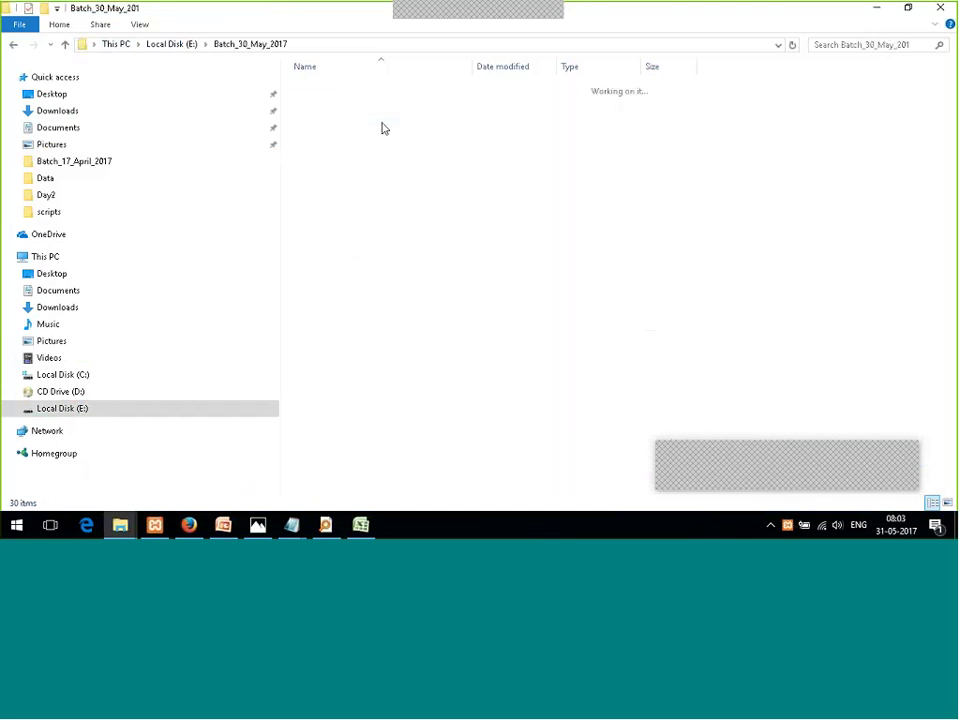
- Point out the retail and Retail_App_Rest folders in Day2 and copy the retail folder
{"action": "left_click", "coordinate": [366, 88]}
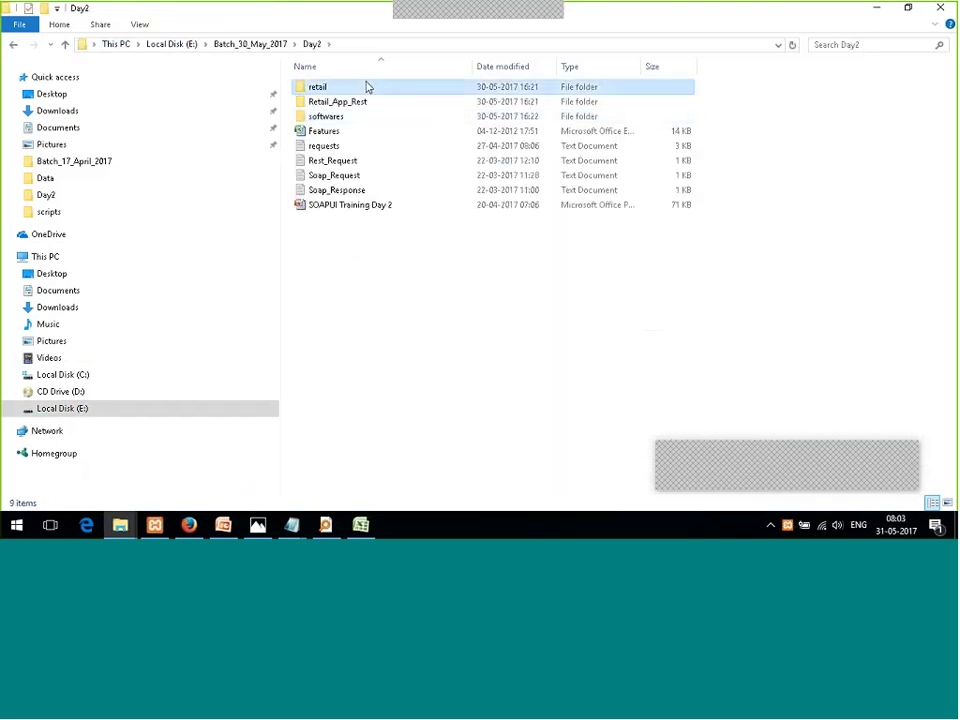
{"action": "key", "text": "shift+Down"}
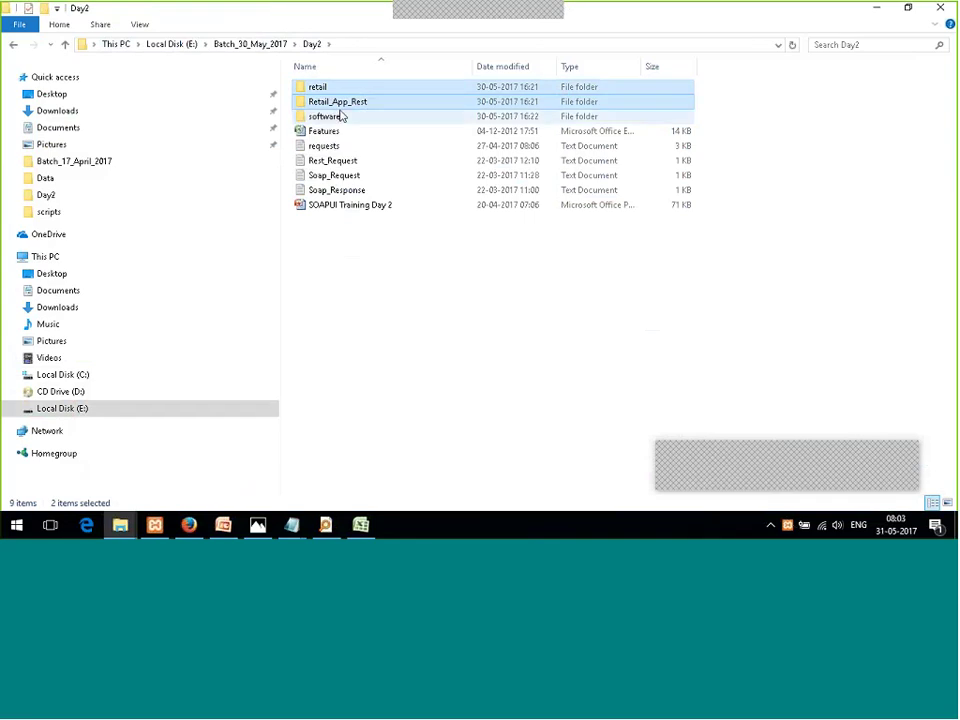
{"action": "left_click", "coordinate": [341, 116]}
{"action": "left_click", "coordinate": [389, 104]}
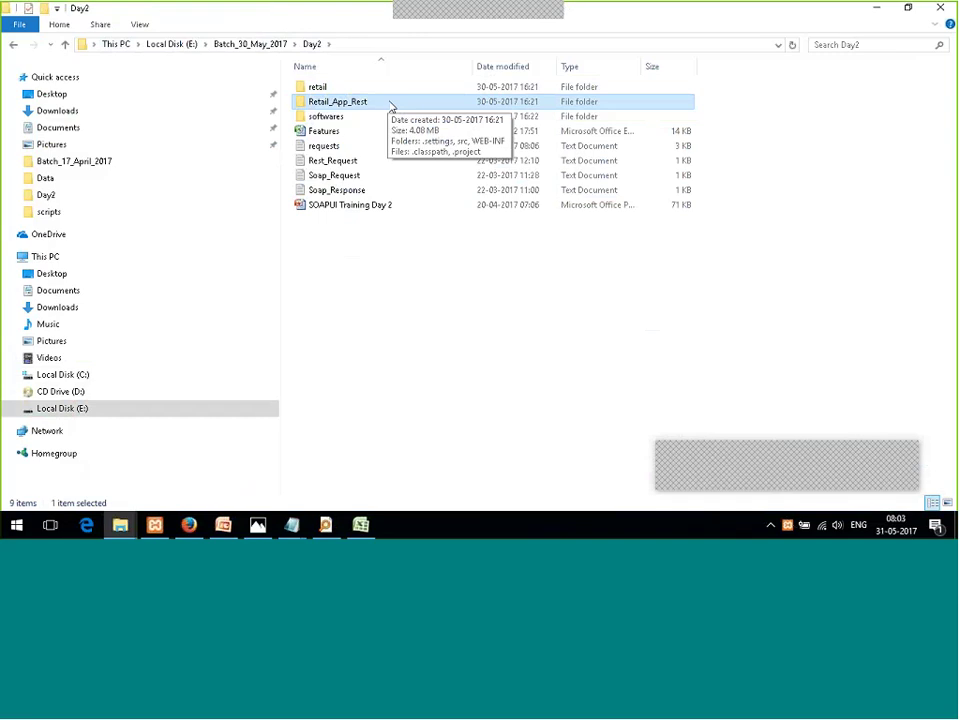
{"action": "left_click", "coordinate": [386, 91]}
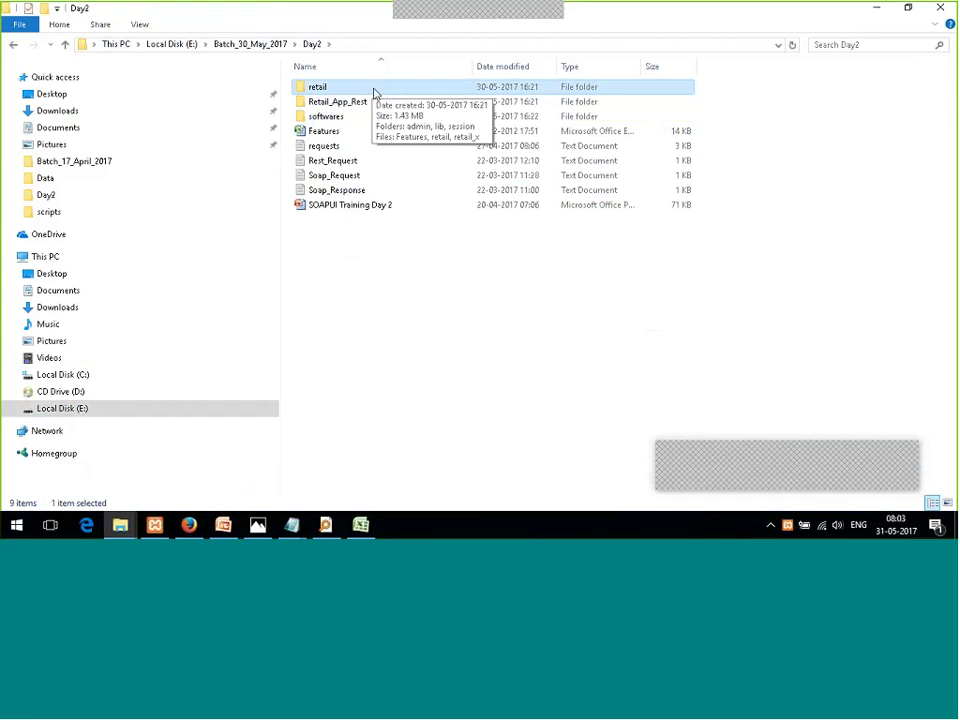
{"action": "left_click", "coordinate": [375, 90]}
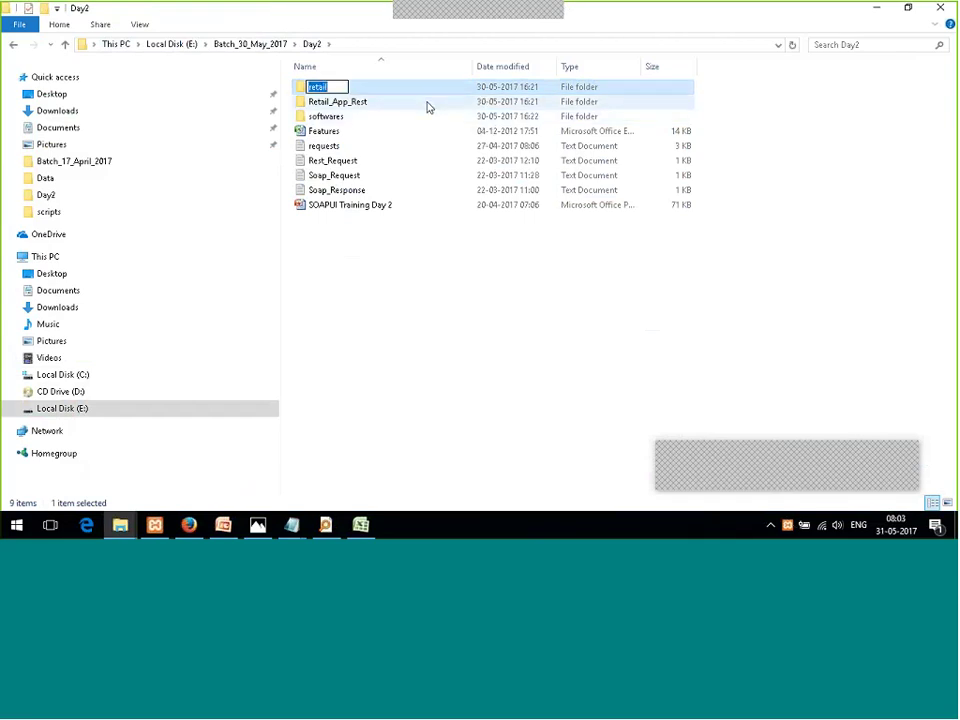
{"action": "left_click", "coordinate": [430, 93]}
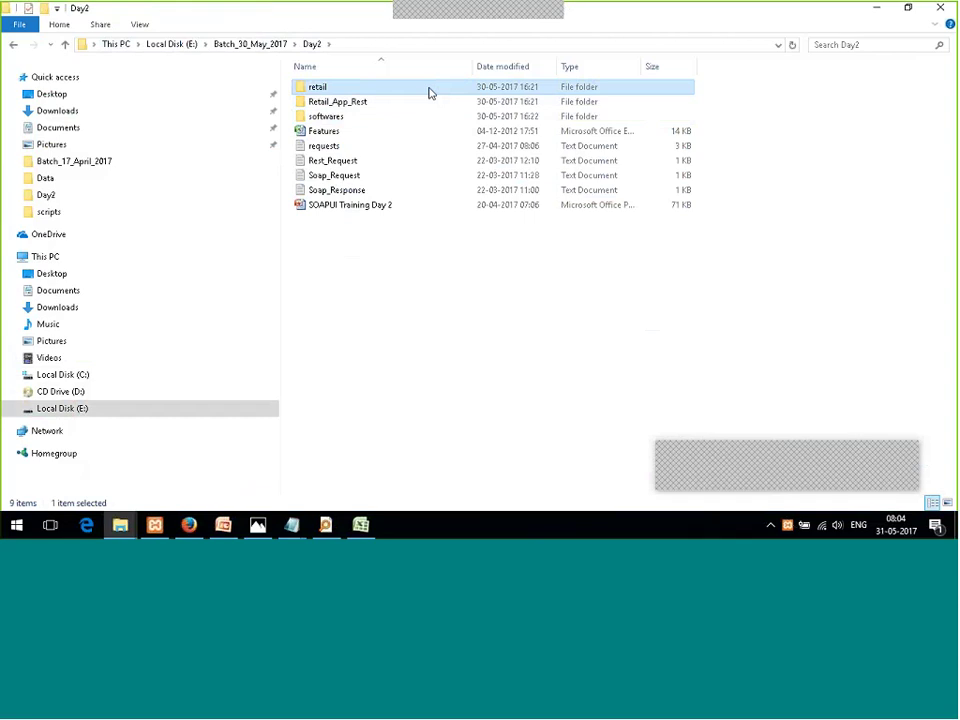
- Paste the retail folder into C:\xampp\htdocs, replacing the files in the destination
{"action": "key", "text": "alt+Tab"}
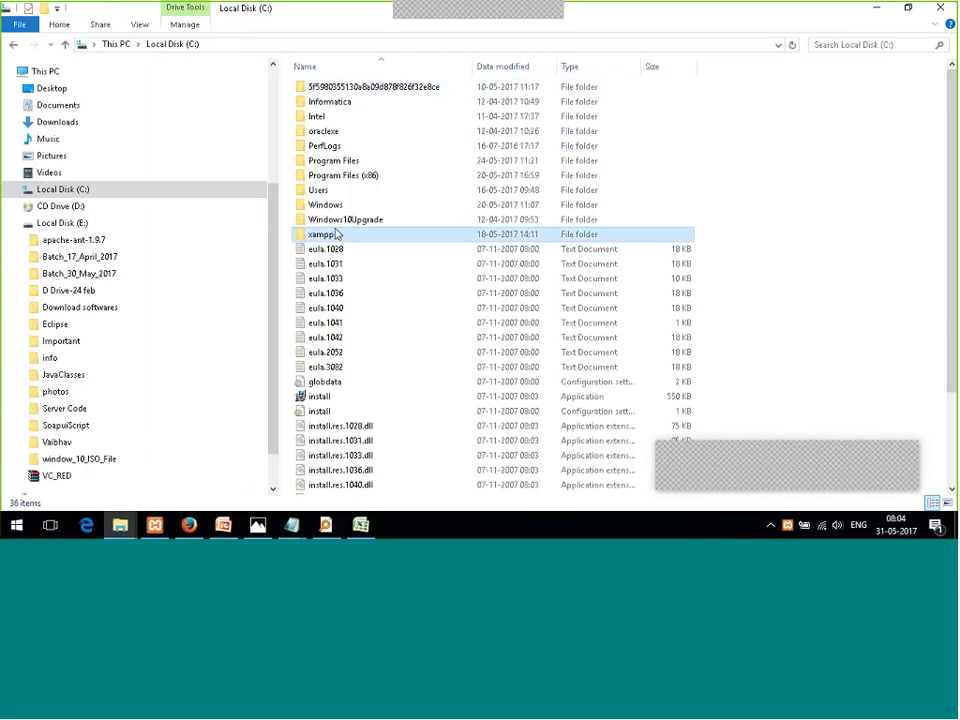
{"action": "double_click", "coordinate": [337, 233]}
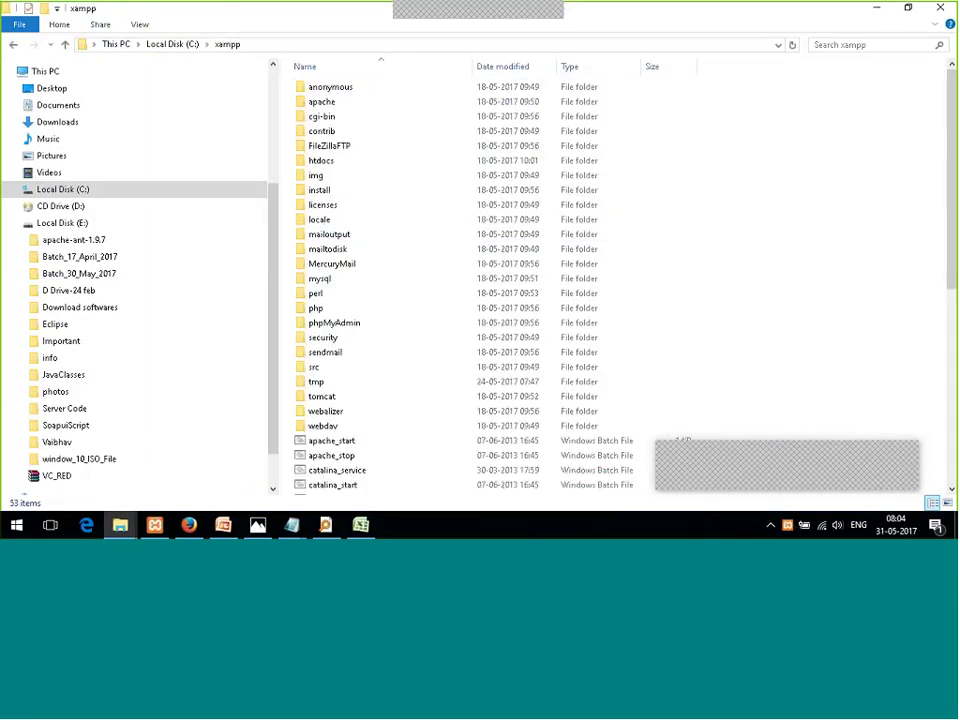
{"action": "double_click", "coordinate": [332, 161]}
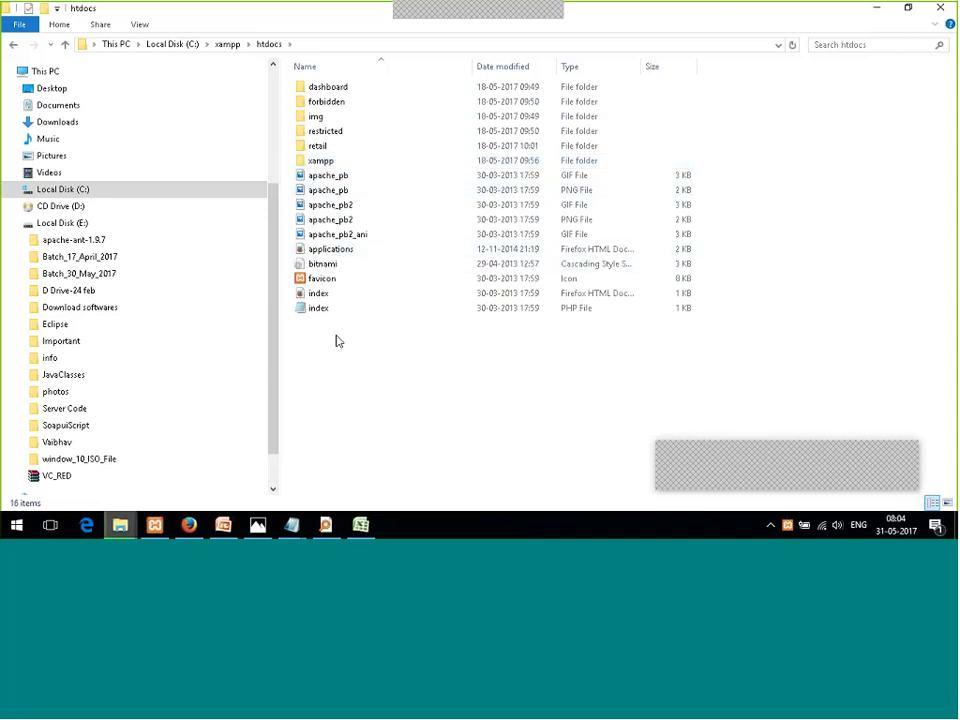
{"action": "key", "text": "ctrl+v"}
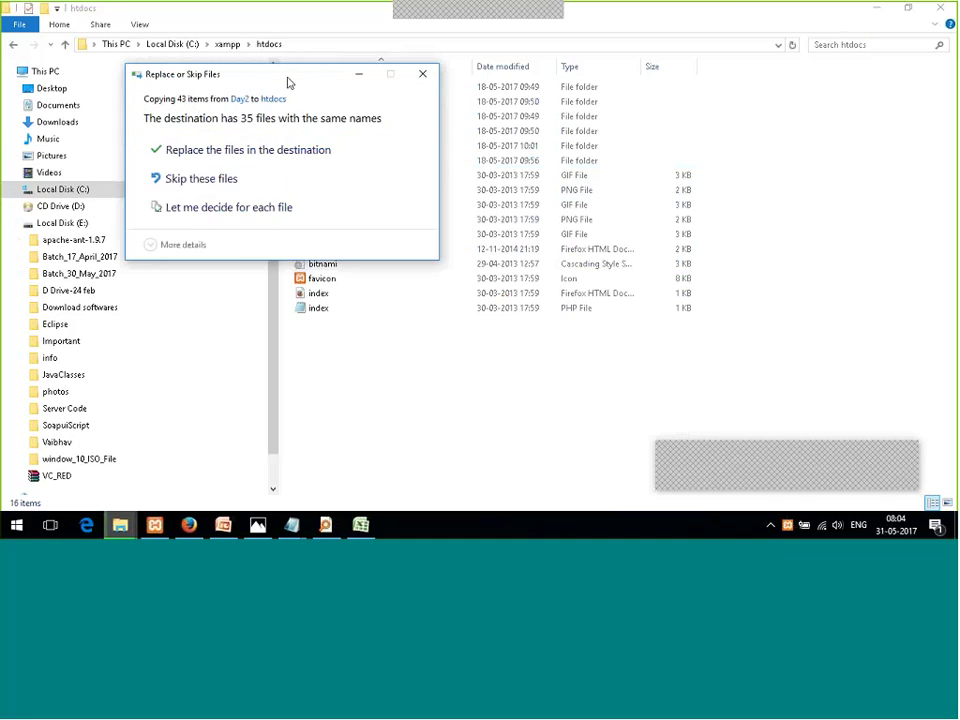
{"action": "left_click", "coordinate": [244, 150]}
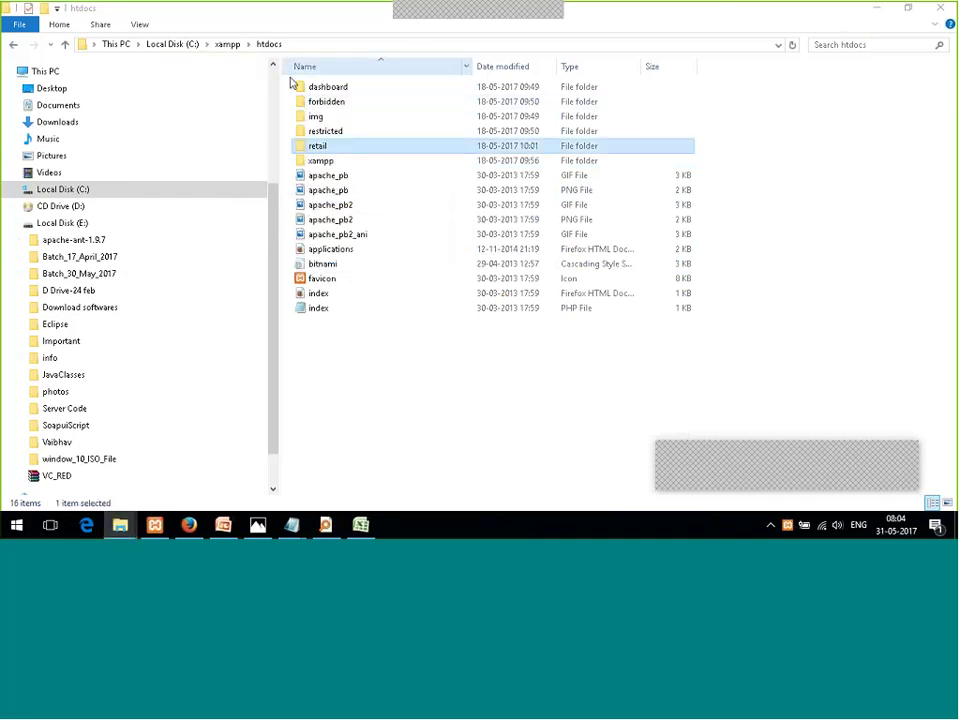
- Highlight the name of the retail folder in htdocs
{"action": "left_click", "coordinate": [347, 146]}
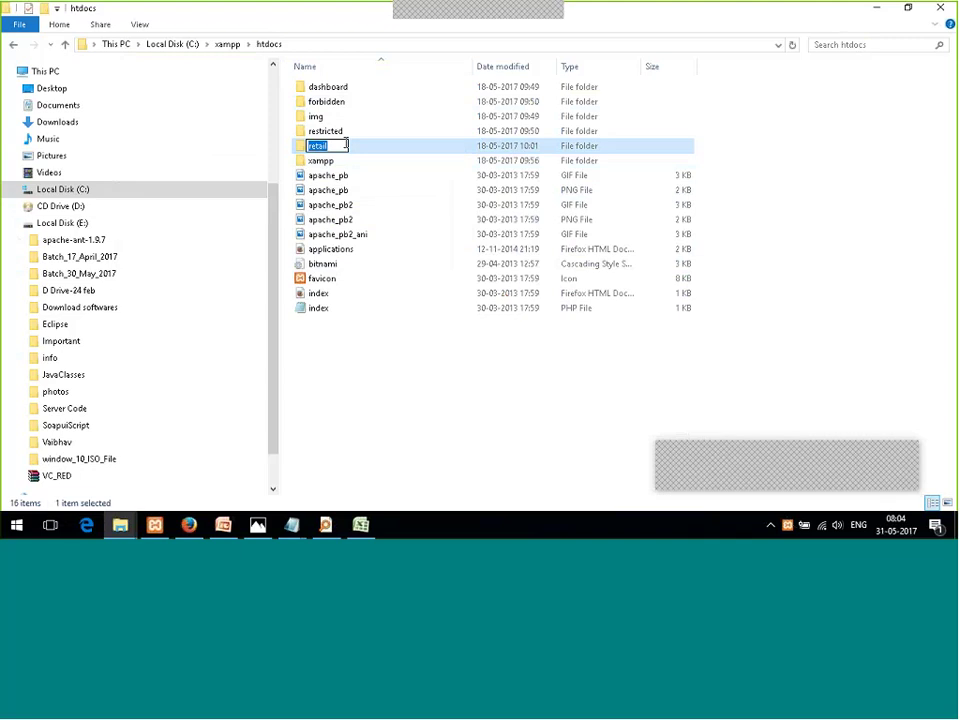
{"action": "key", "text": "Escape"}
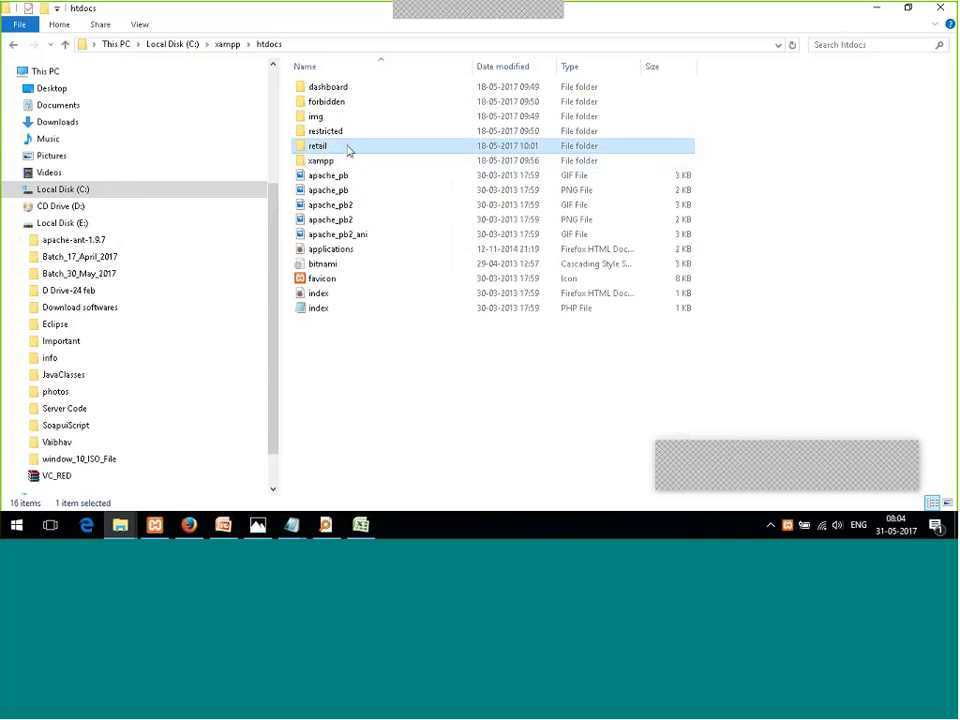
{"action": "key", "text": "F2"}
{"action": "left_click", "coordinate": [376, 150]}
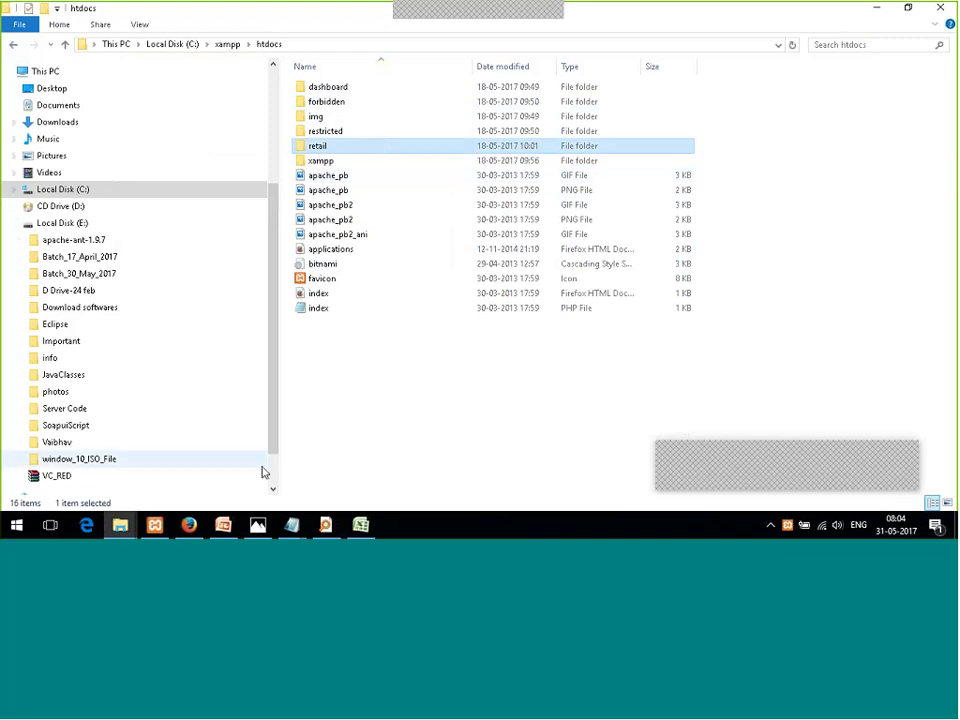
- Return to the Deploy Retail App slide and highlight the SOAP and REST retail application bullets in turn
{"action": "left_click", "coordinate": [223, 525]}
{"action": "left_click", "coordinate": [598, 212]}
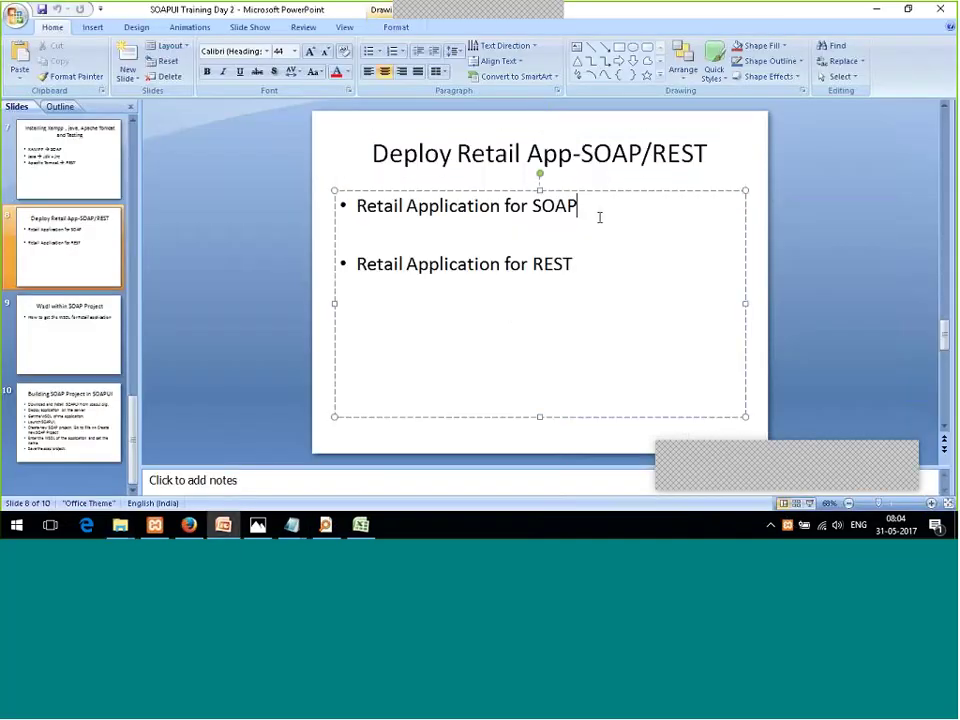
{"action": "left_click_drag", "start_coordinate": [598, 212], "coordinate": [358, 206]}
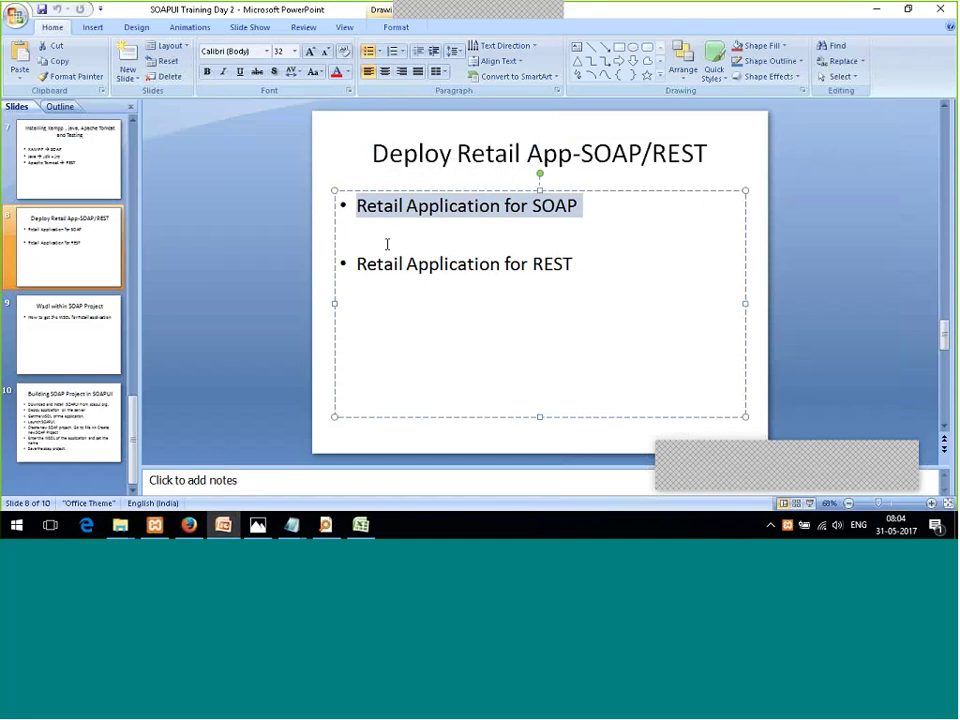
{"action": "left_click_drag", "start_coordinate": [388, 244], "coordinate": [648, 264]}
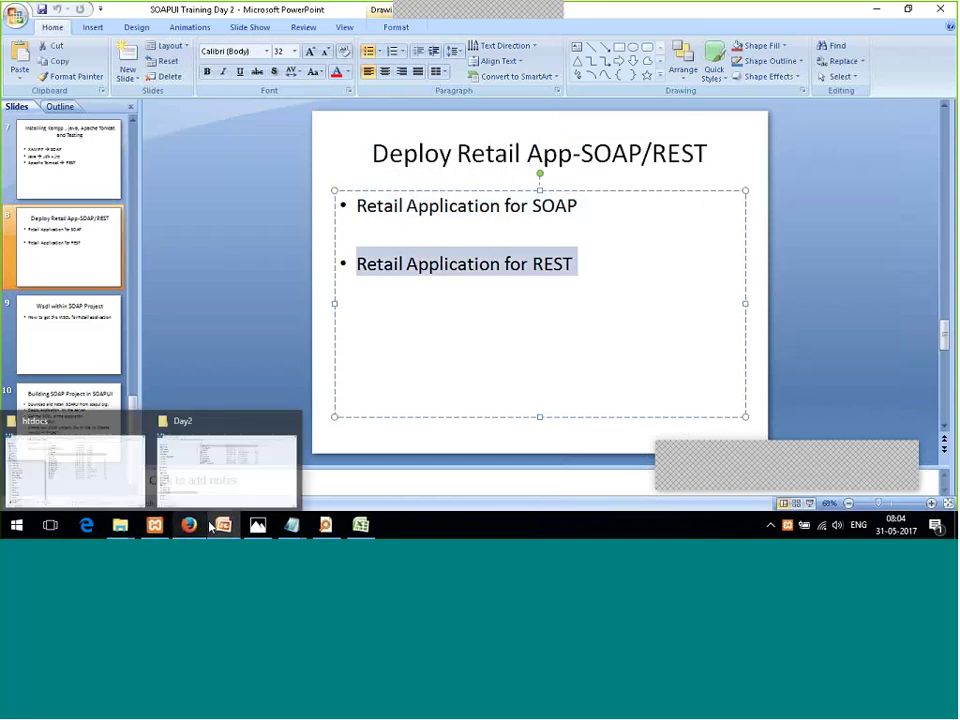
- Switch to the Day2 folder window and copy the Retail_App_Rest folder
{"action": "mouse_move", "coordinate": [212, 527]}
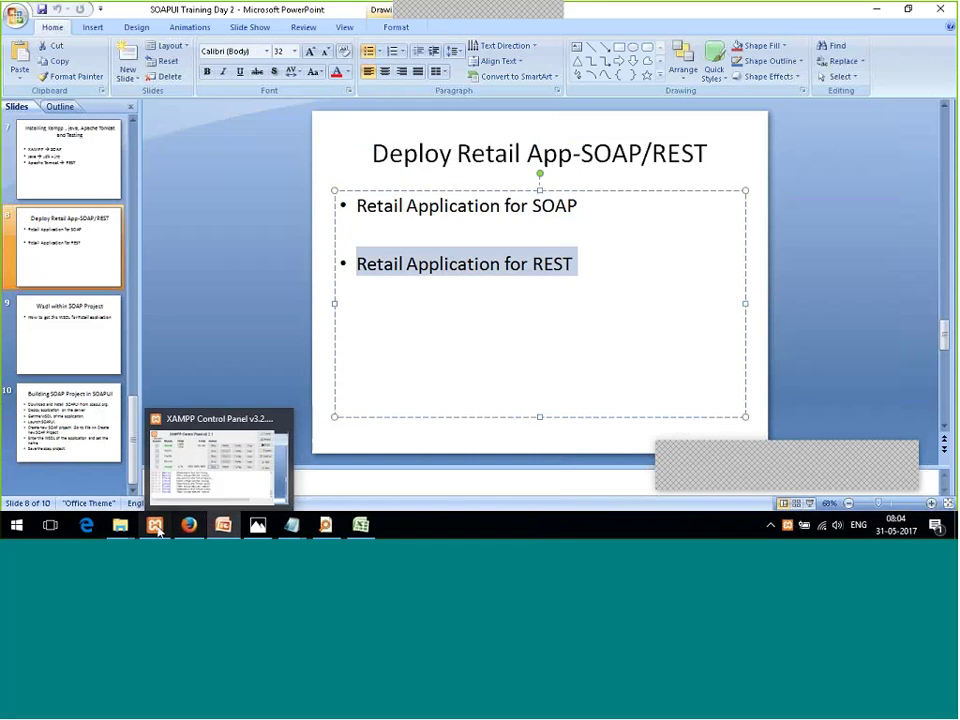
{"action": "mouse_move", "coordinate": [120, 527]}
{"action": "left_click", "coordinate": [199, 470]}
{"action": "left_click", "coordinate": [376, 101]}
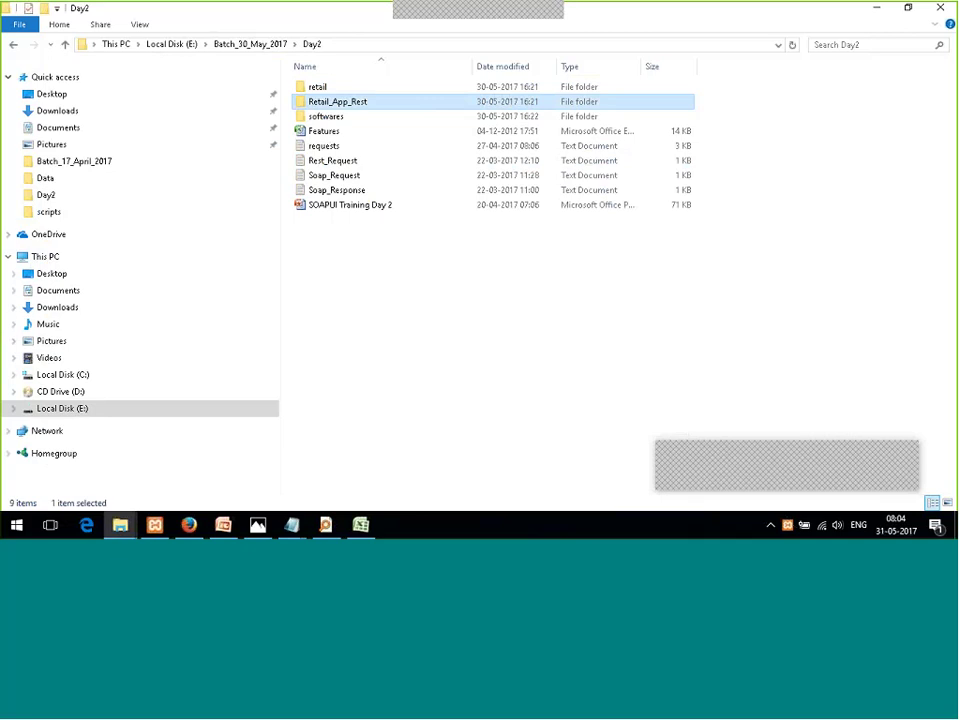
{"action": "left_click", "coordinate": [379, 236]}
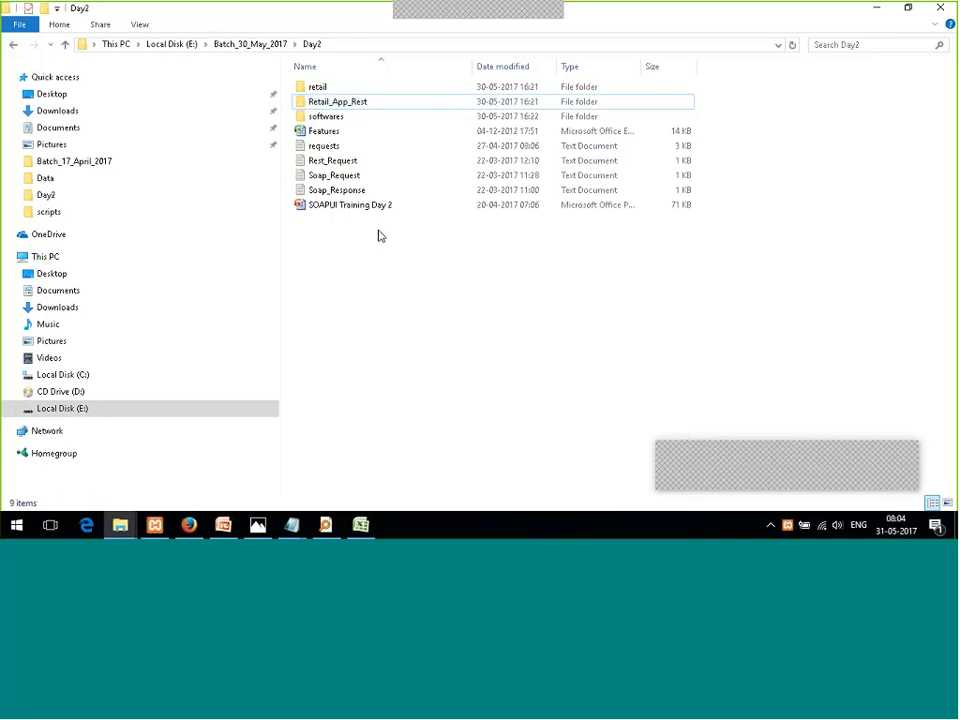
- In the htdocs folder window, browse to C:\Program Files\Apache Software Foundation\Tomcat 7.0\webapps
{"action": "key", "text": "alt+Tab"}
{"action": "left_click", "coordinate": [175, 69]}
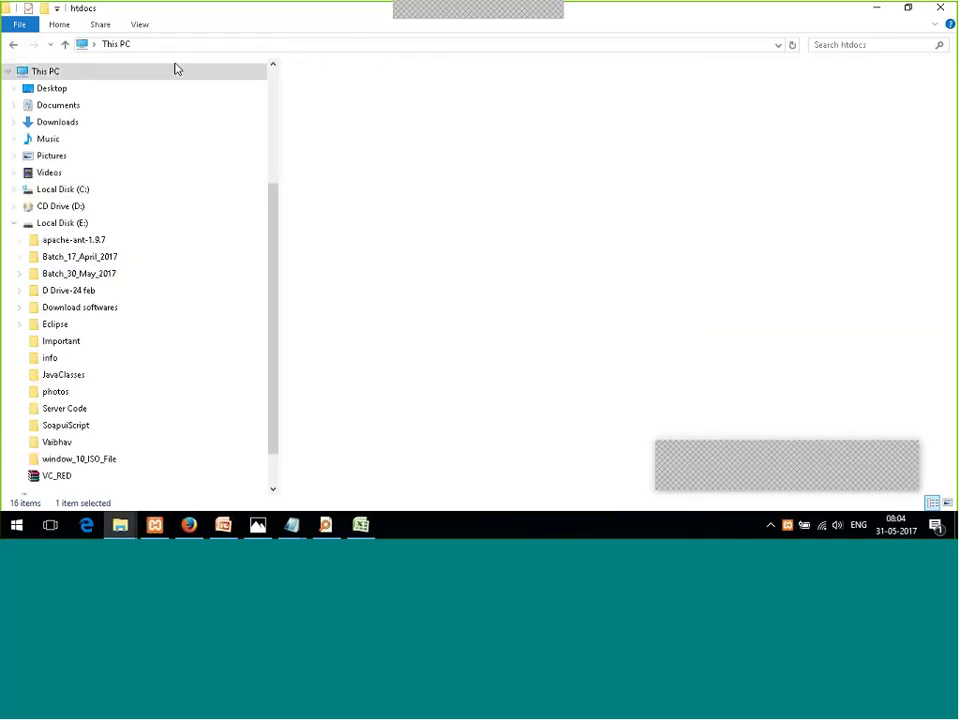
{"action": "double_click", "coordinate": [379, 198]}
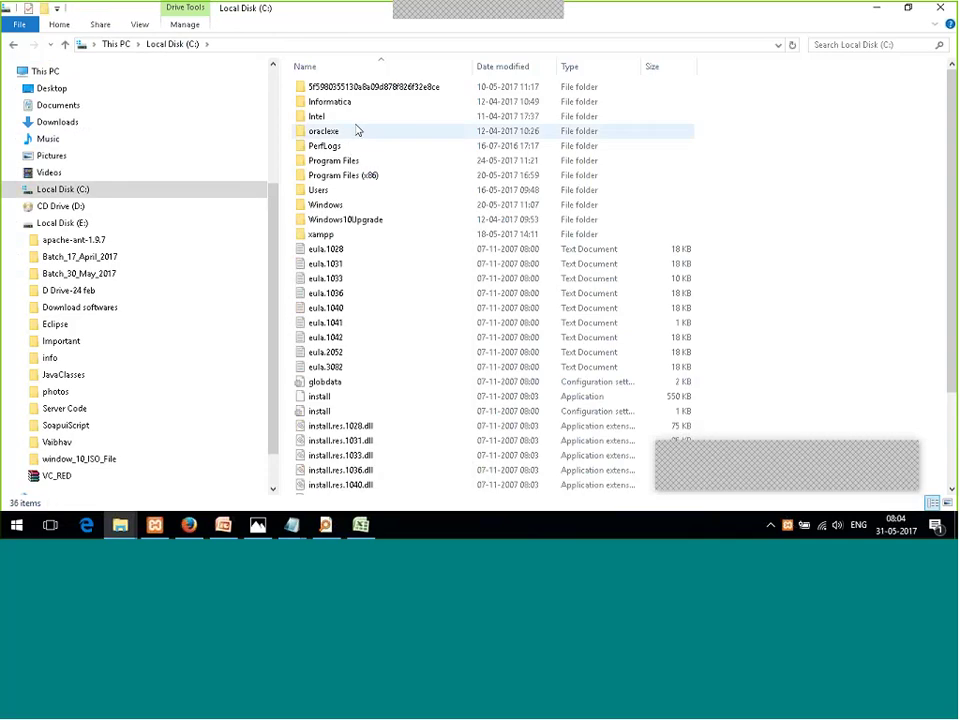
{"action": "double_click", "coordinate": [366, 164]}
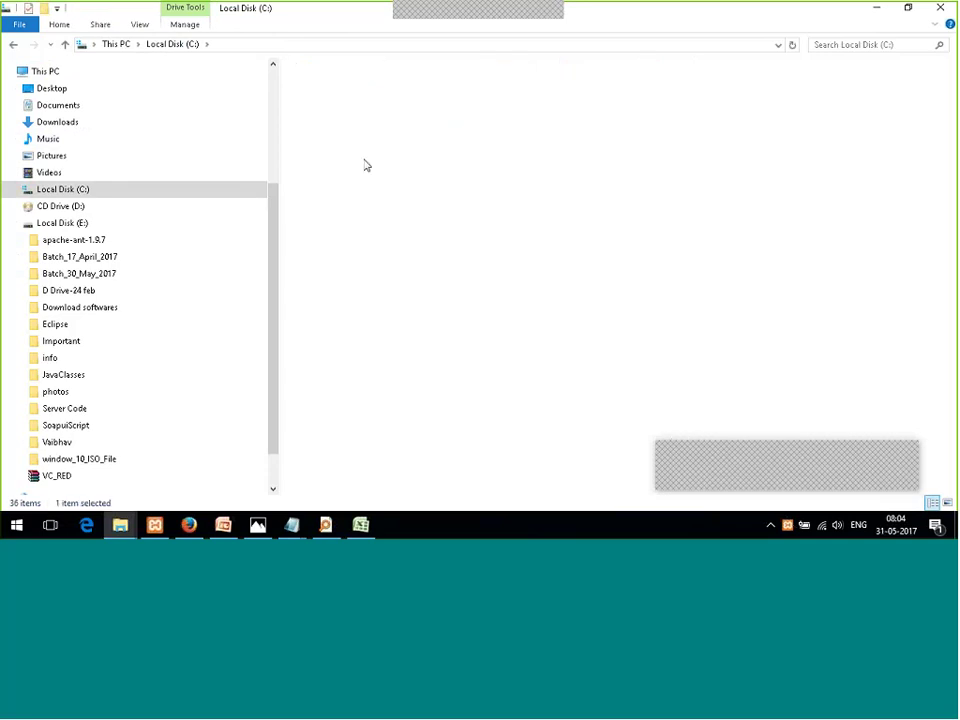
{"action": "double_click", "coordinate": [380, 93]}
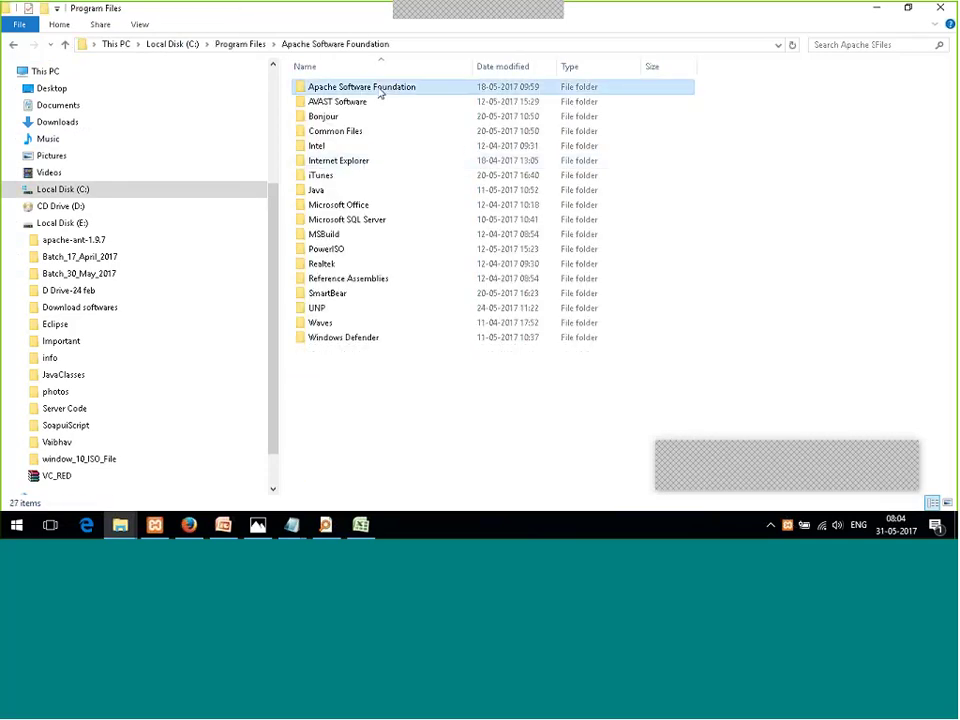
{"action": "double_click", "coordinate": [381, 92]}
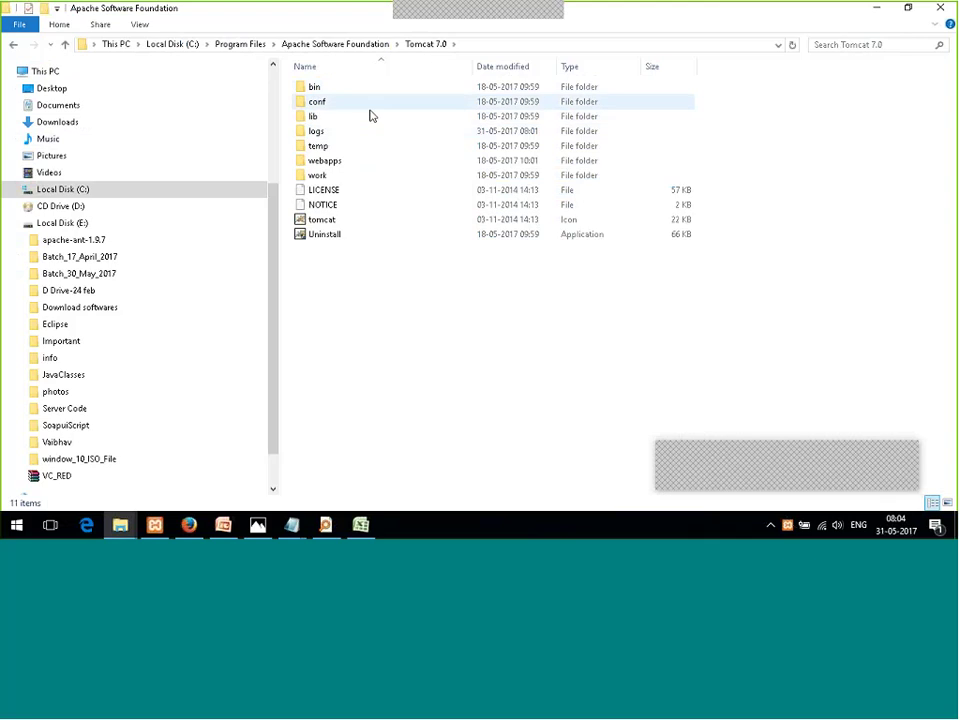
{"action": "double_click", "coordinate": [370, 164]}
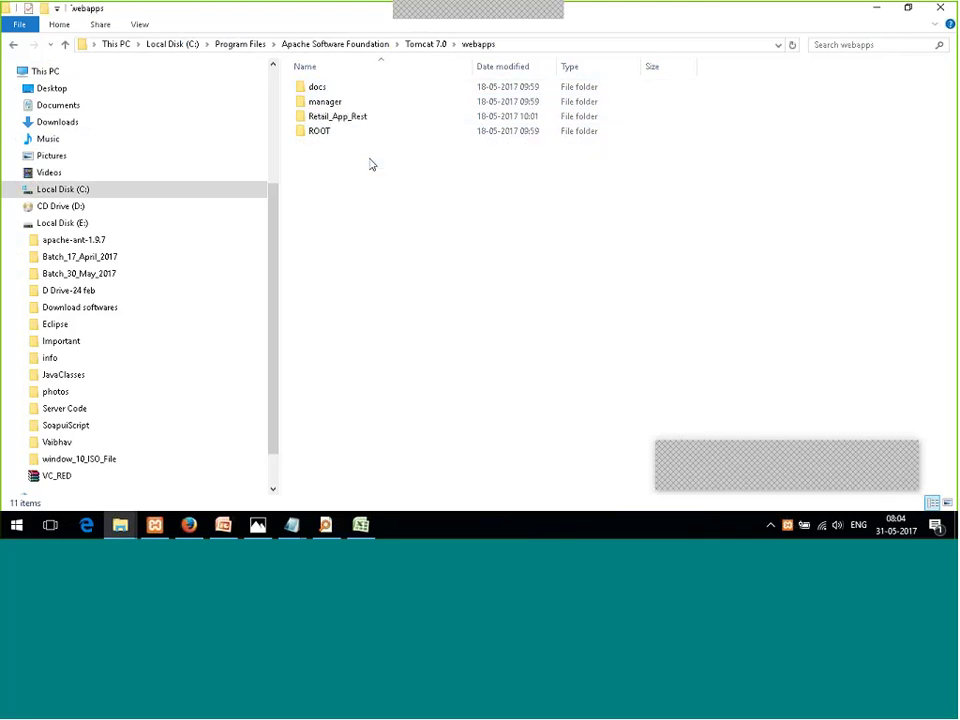
- Paste Retail_App_Rest into webapps, replacing the files in the destination and granting administrator permission for all current items
{"action": "key", "text": "ctrl+v"}
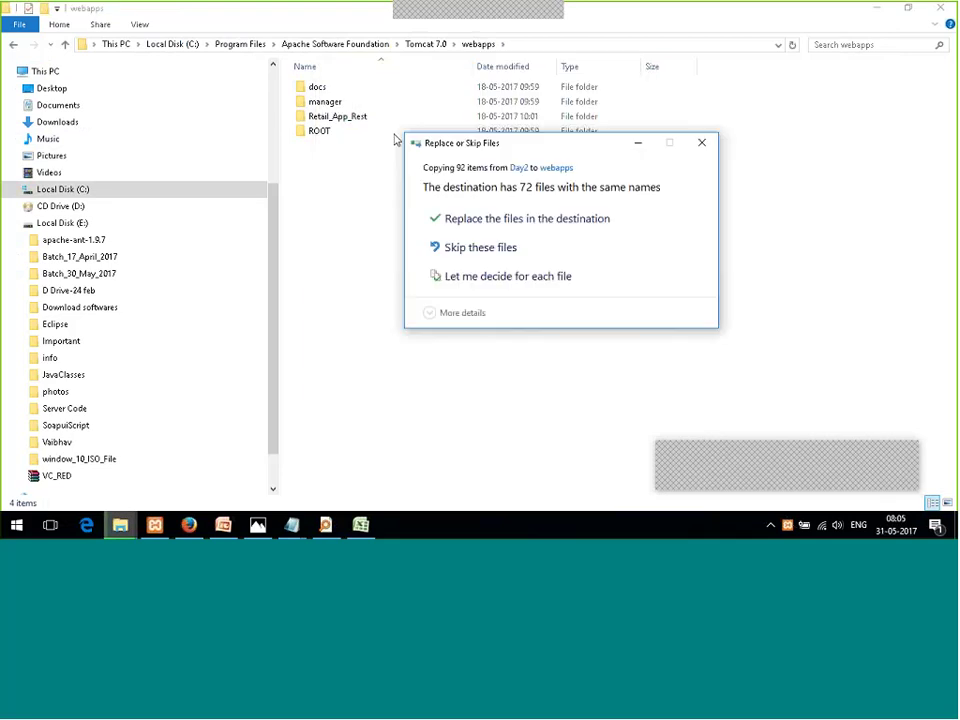
{"action": "left_click", "coordinate": [510, 226]}
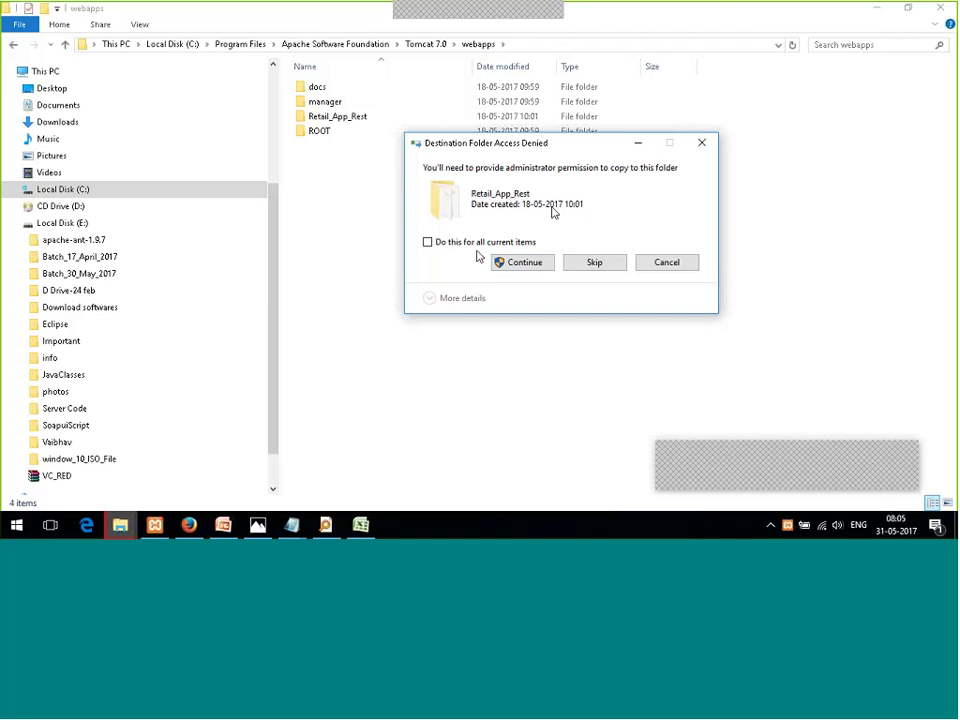
{"action": "left_click", "coordinate": [478, 244]}
{"action": "left_click", "coordinate": [533, 264]}
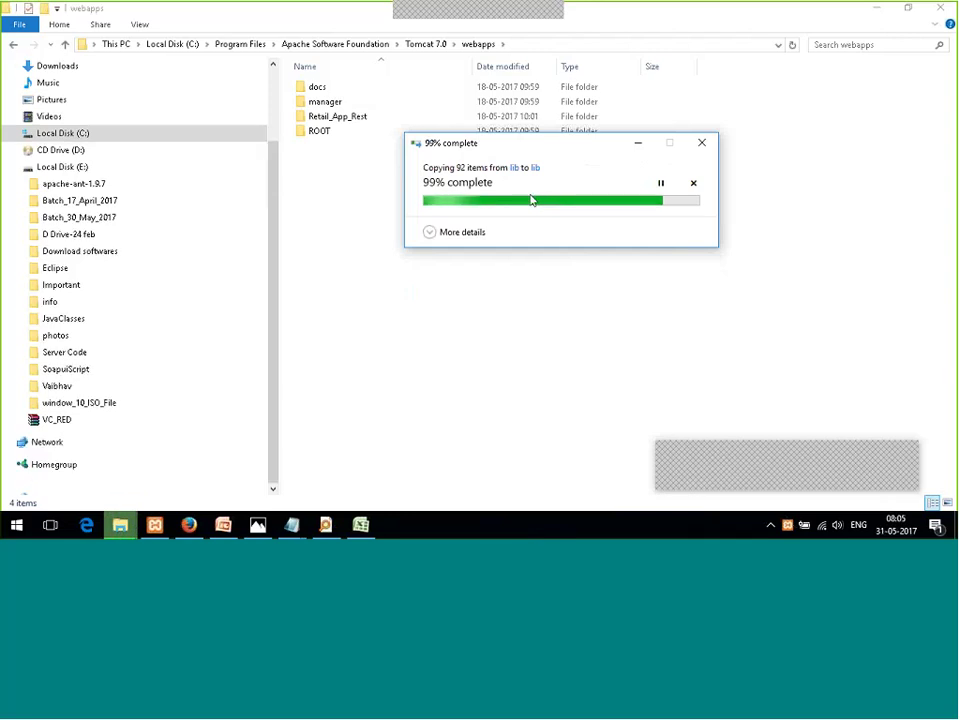
{"action": "key", "text": "F2"}
- Return to the PowerPoint presentation, show the Wsdl within SOAP Project slide and highlight the word Wsdl in its title
{"action": "mouse_move", "coordinate": [223, 520]}
{"action": "left_click", "coordinate": [252, 473]}
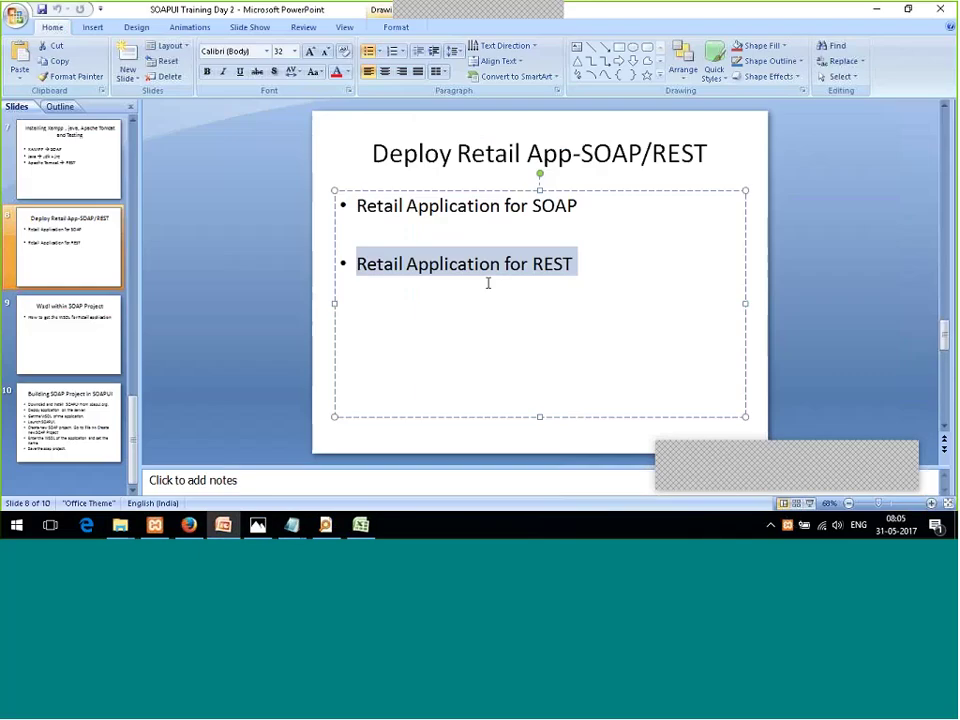
{"action": "left_click", "coordinate": [489, 281]}
{"action": "left_click", "coordinate": [110, 362]}
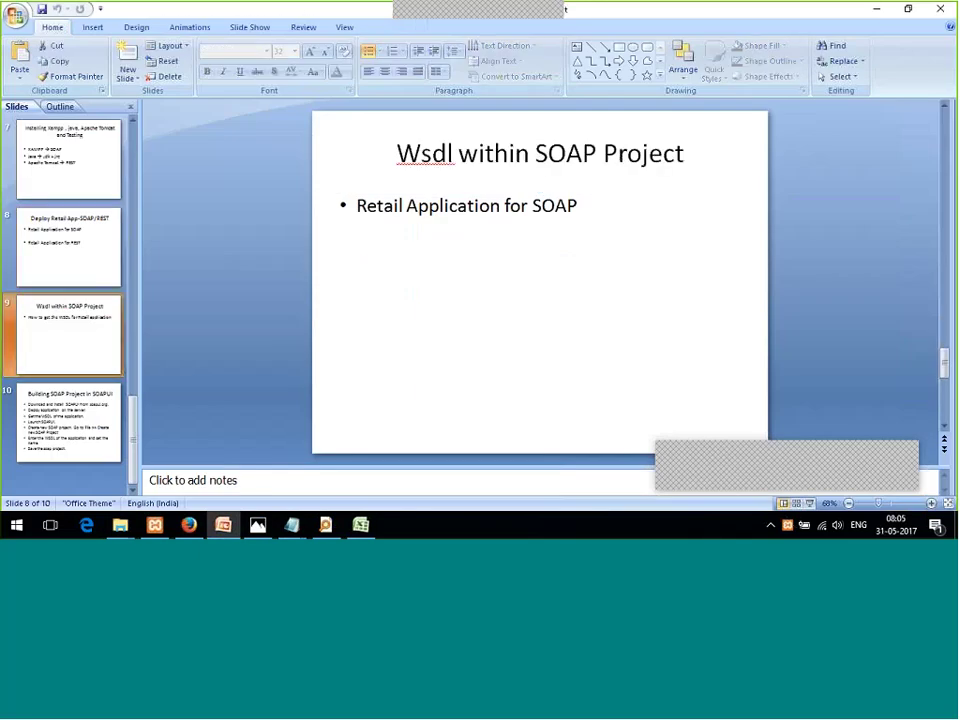
{"action": "left_click", "coordinate": [423, 153]}
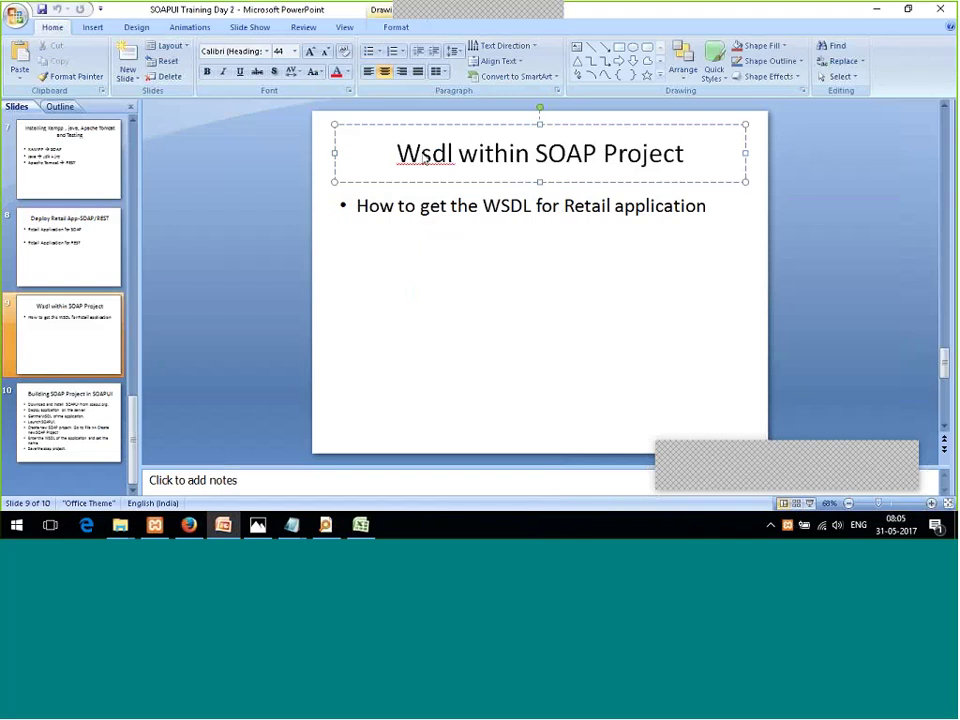
{"action": "left_click", "coordinate": [432, 155]}
{"action": "double_click", "coordinate": [445, 156]}
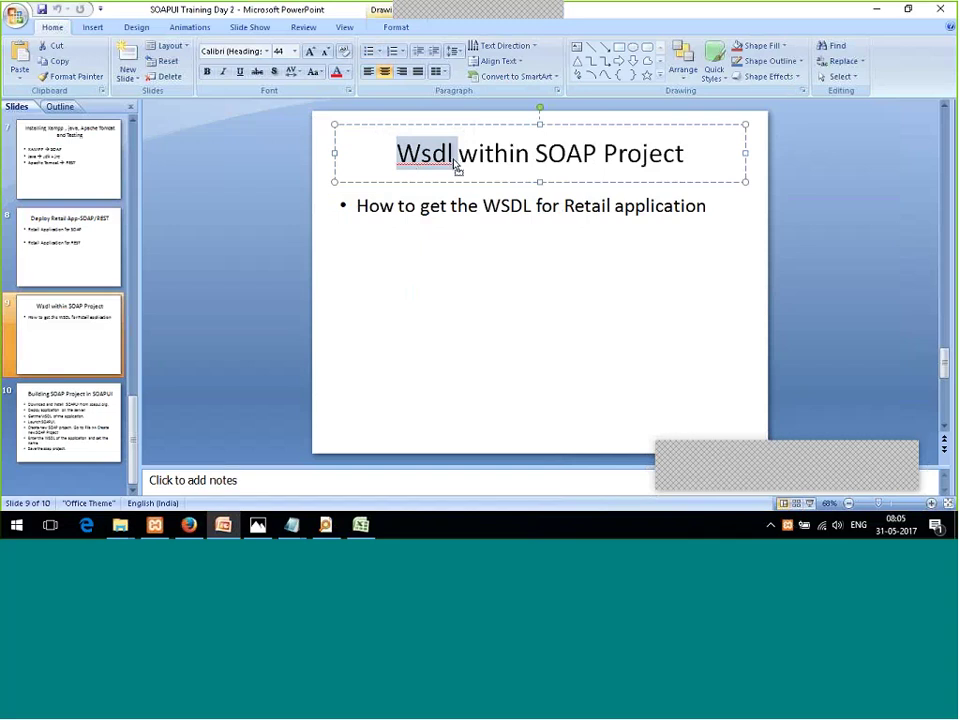
{"action": "left_click", "coordinate": [456, 165]}
{"action": "left_click_drag", "start_coordinate": [456, 160], "coordinate": [388, 150]}
{"action": "key", "text": "End"}
{"action": "left_click_drag", "start_coordinate": [458, 160], "coordinate": [390, 152]}
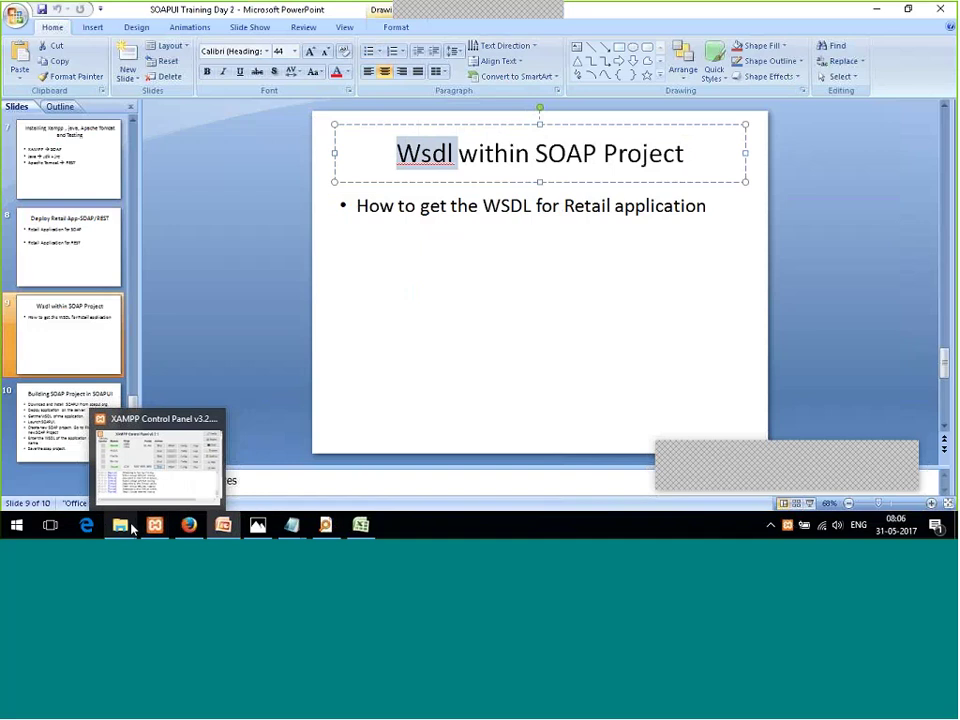
- Return to the Tomcat webapps folder window and highlight the name of the Retail_App_Rest folder without renaming it
{"action": "mouse_move", "coordinate": [122, 525]}
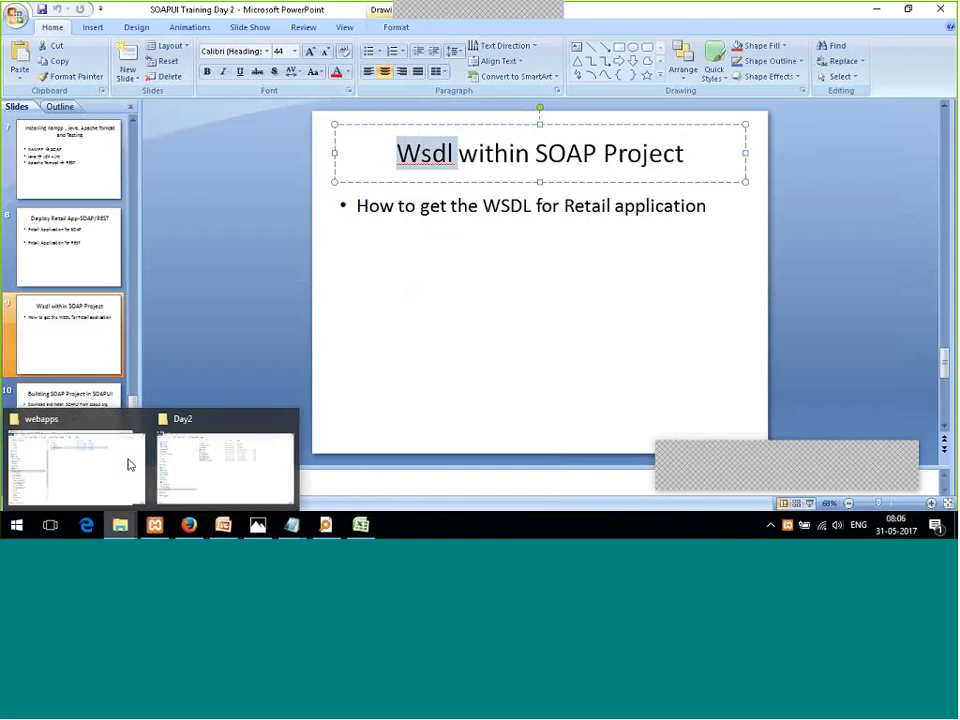
{"action": "left_click", "coordinate": [128, 462]}
{"action": "key", "text": "F2"}
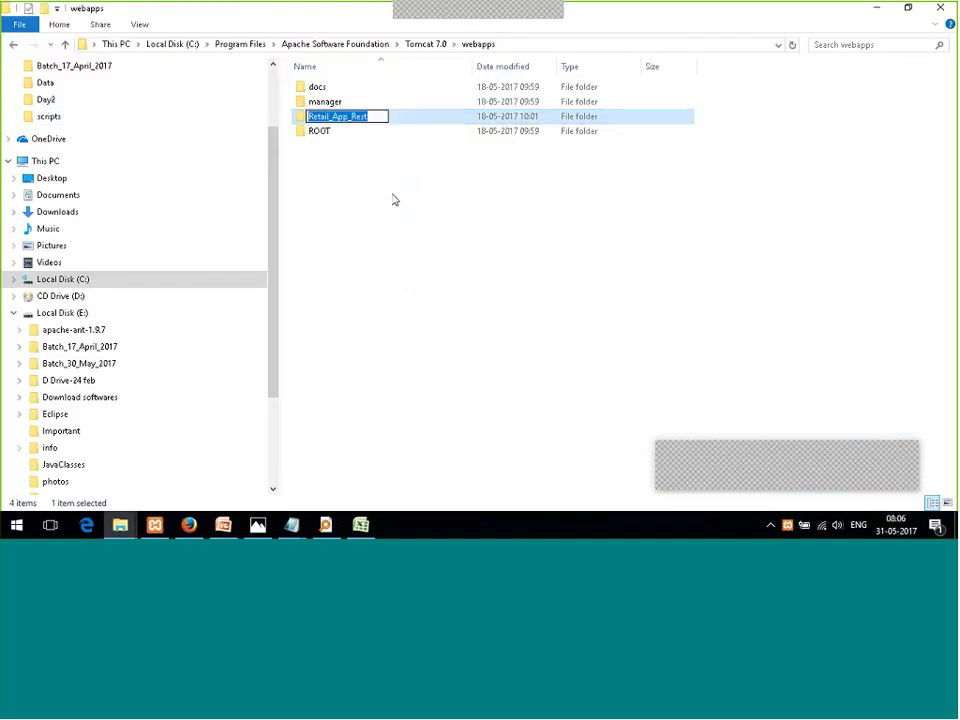
{"action": "left_click", "coordinate": [394, 200]}
{"action": "left_click", "coordinate": [296, 386]}
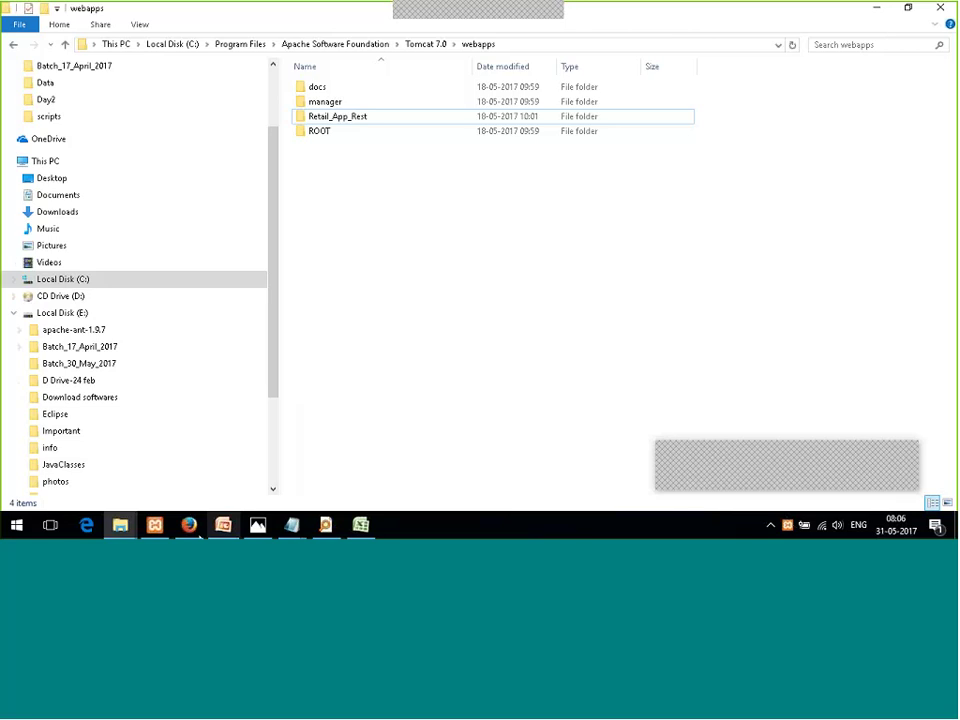
- Switch to Firefox and load localhost in a new tab
{"action": "left_click", "coordinate": [188, 526]}
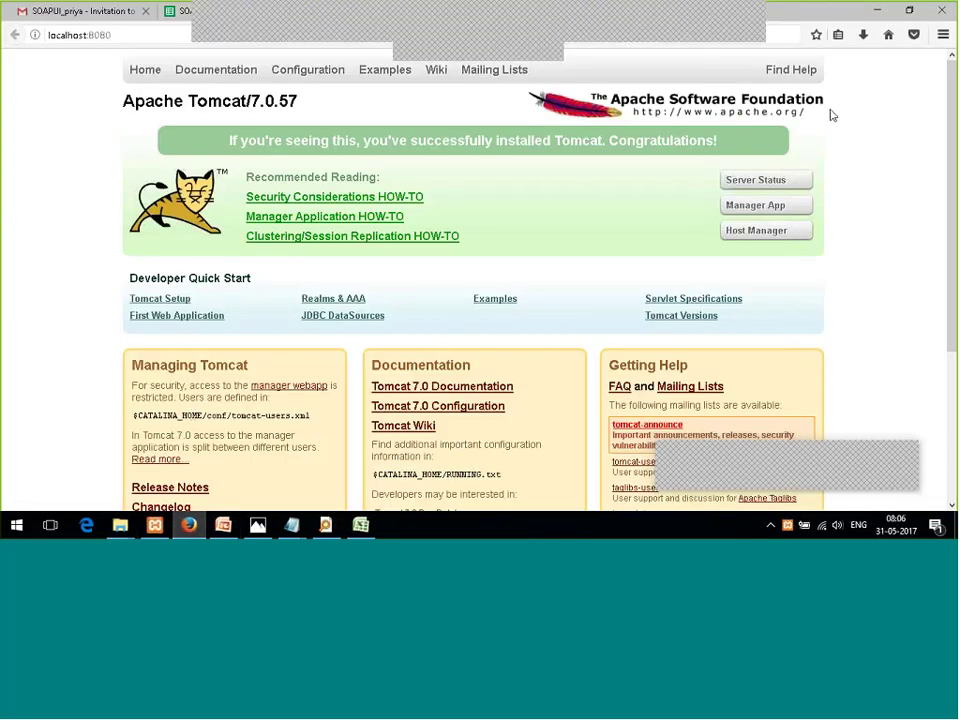
{"action": "key", "text": "ctrl+t"}
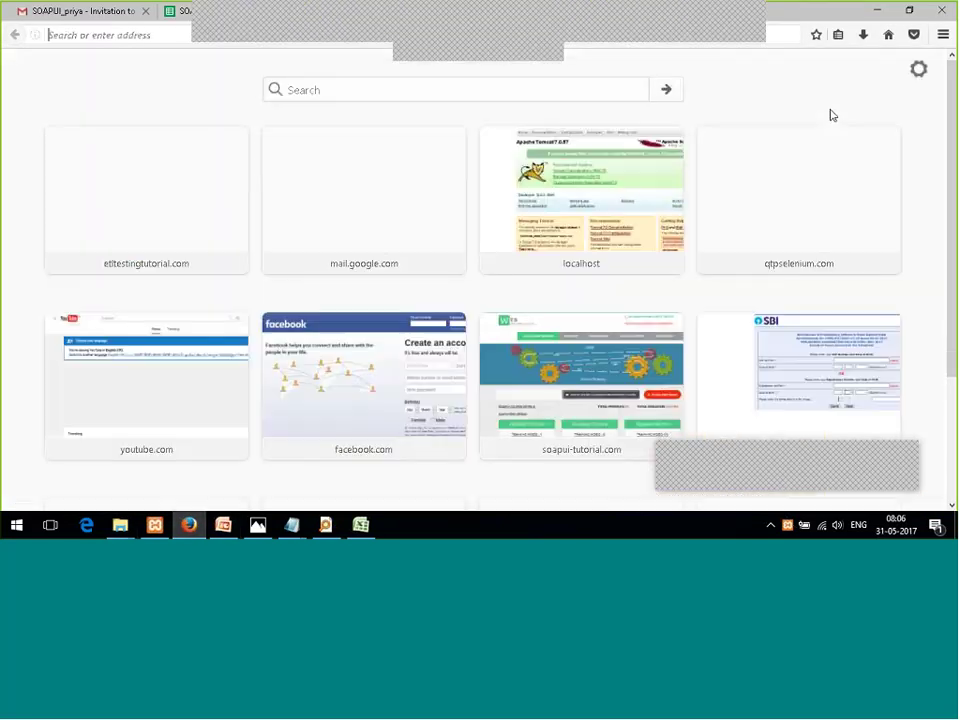
{"action": "type", "text": "localhost"}
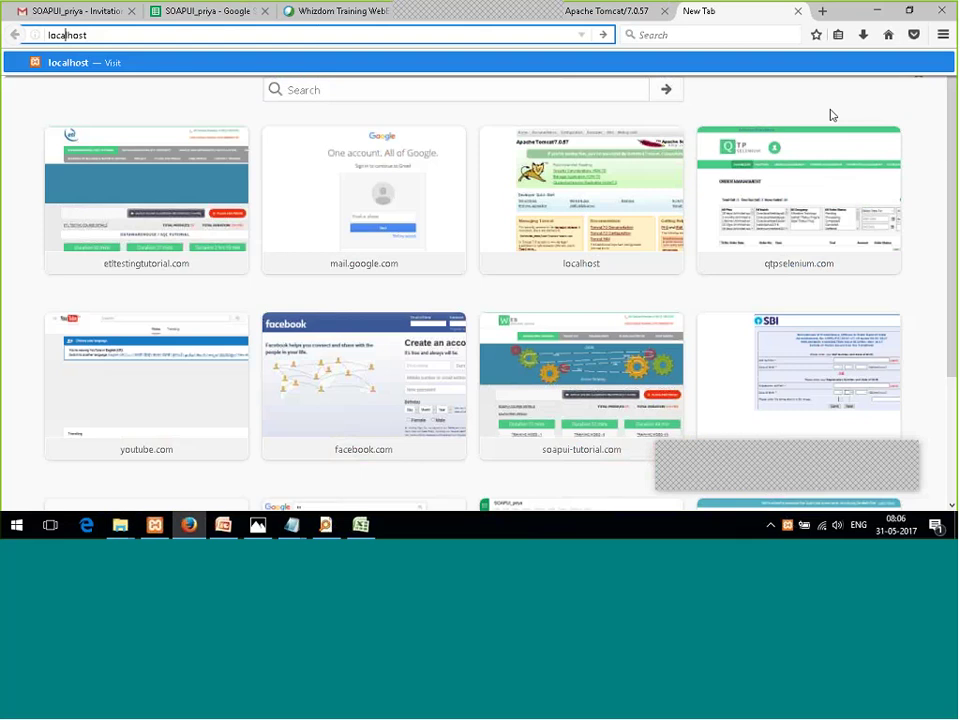
{"action": "key", "text": "Return"}
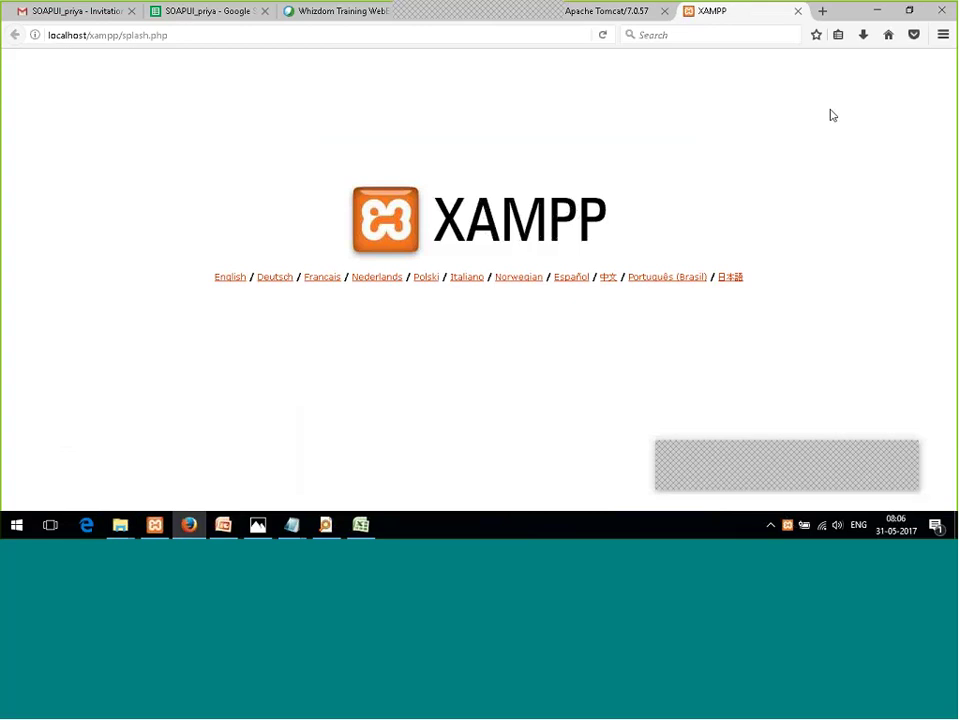
- Edit the XAMPP page address to read localhost/retail/retail.php
{"action": "left_click", "coordinate": [257, 36]}
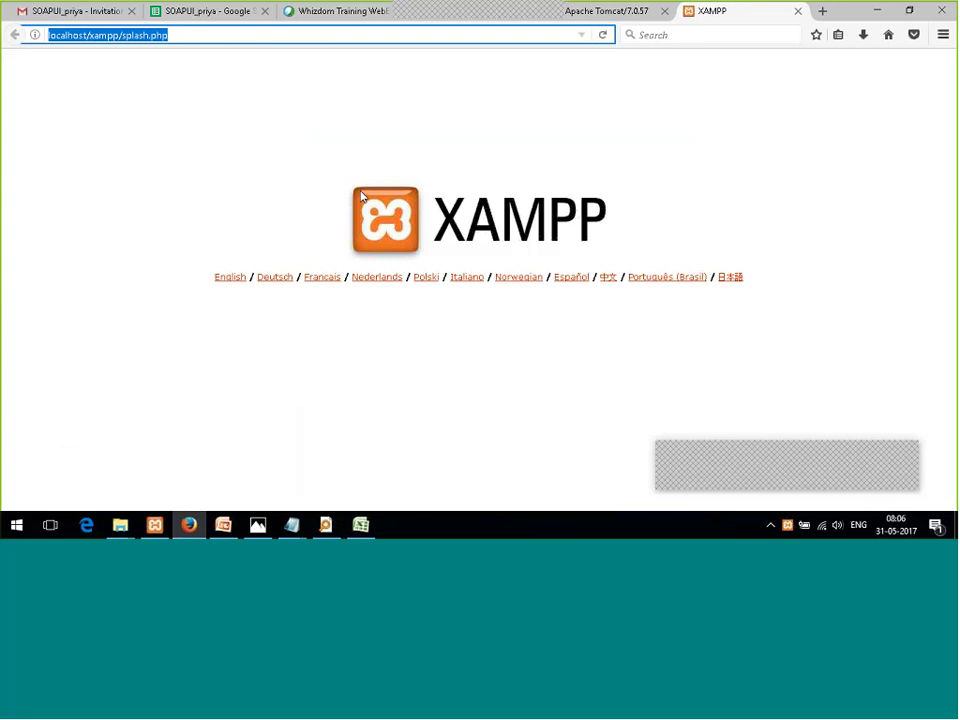
{"action": "left_click", "coordinate": [178, 34]}
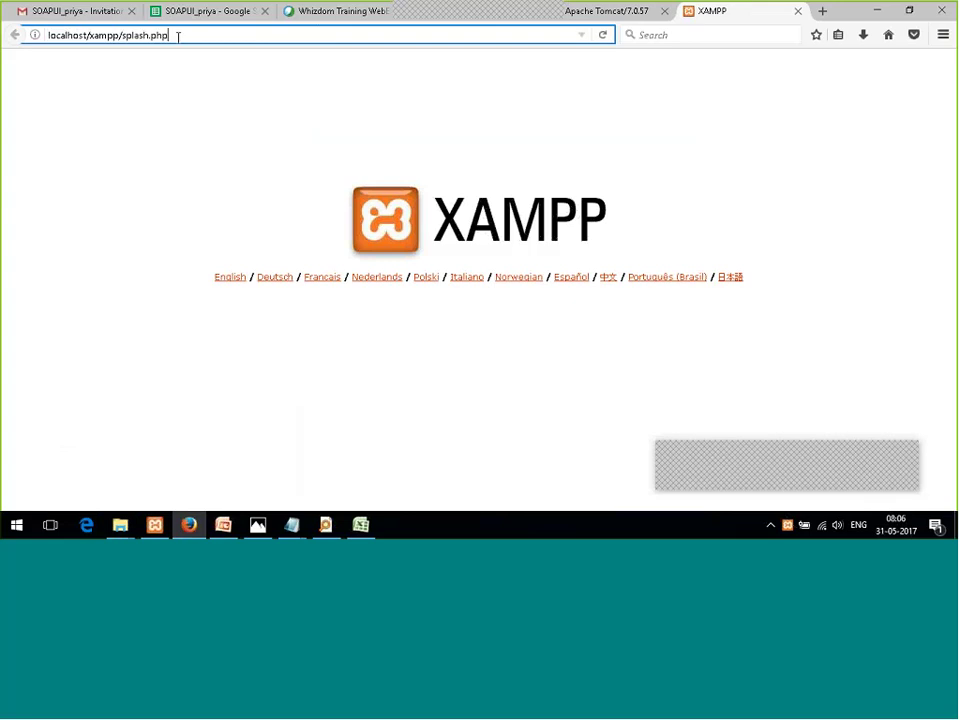
{"action": "left_click_drag", "start_coordinate": [148, 34], "coordinate": [109, 35]}
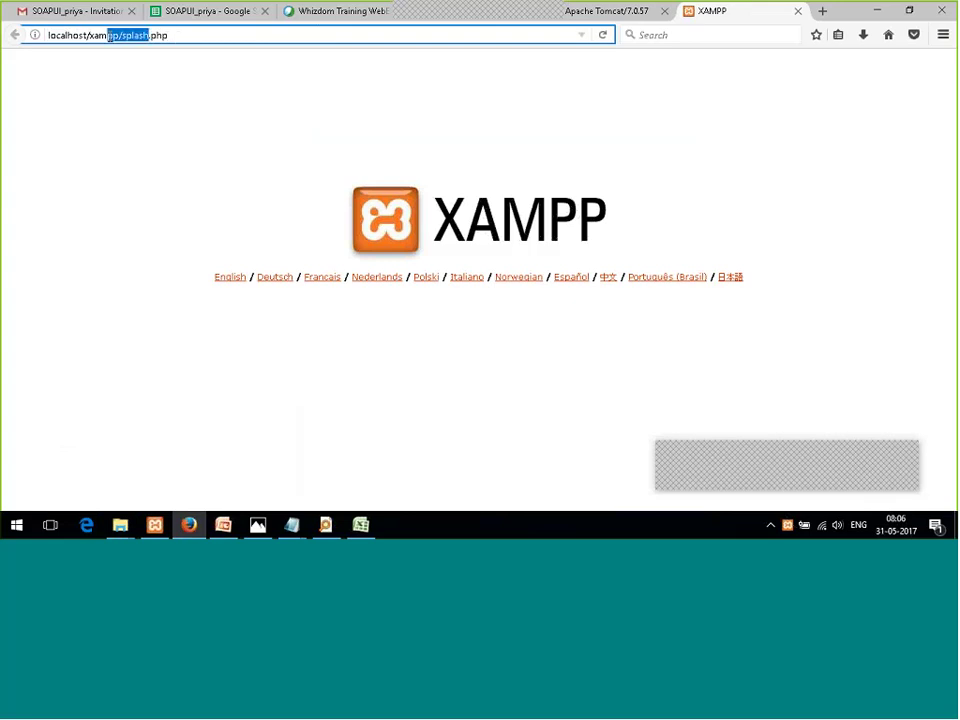
{"action": "left_click", "coordinate": [126, 35], "text": "shift"}
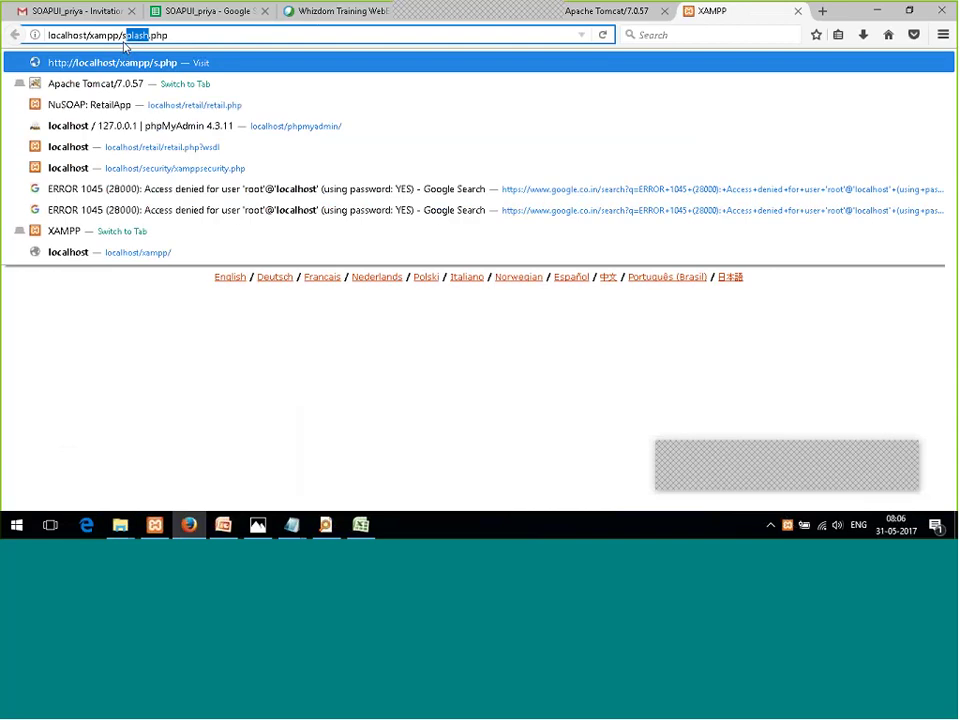
{"action": "key", "text": "BackSpace"}
{"action": "key", "text": "BackSpace"}
{"action": "type", "text": "retail"}
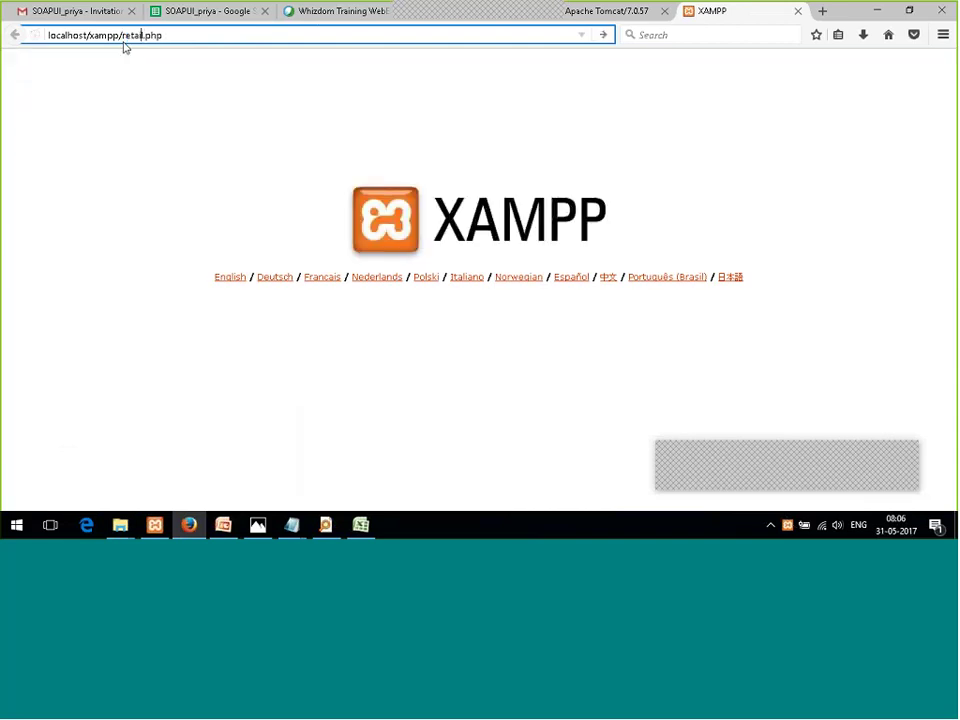
{"action": "key", "text": "BackSpace"}
{"action": "key", "text": "BackSpace"}
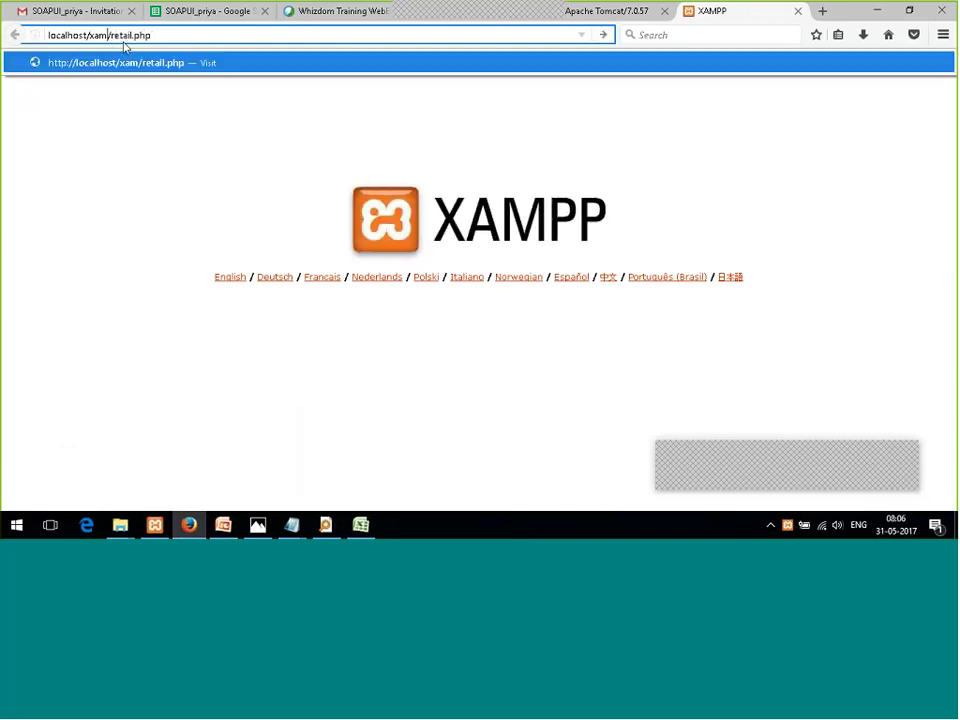
{"action": "key", "text": "BackSpace"}
{"action": "key", "text": "BackSpace"}
{"action": "key", "text": "BackSpace"}
{"action": "type", "text": "retai"}
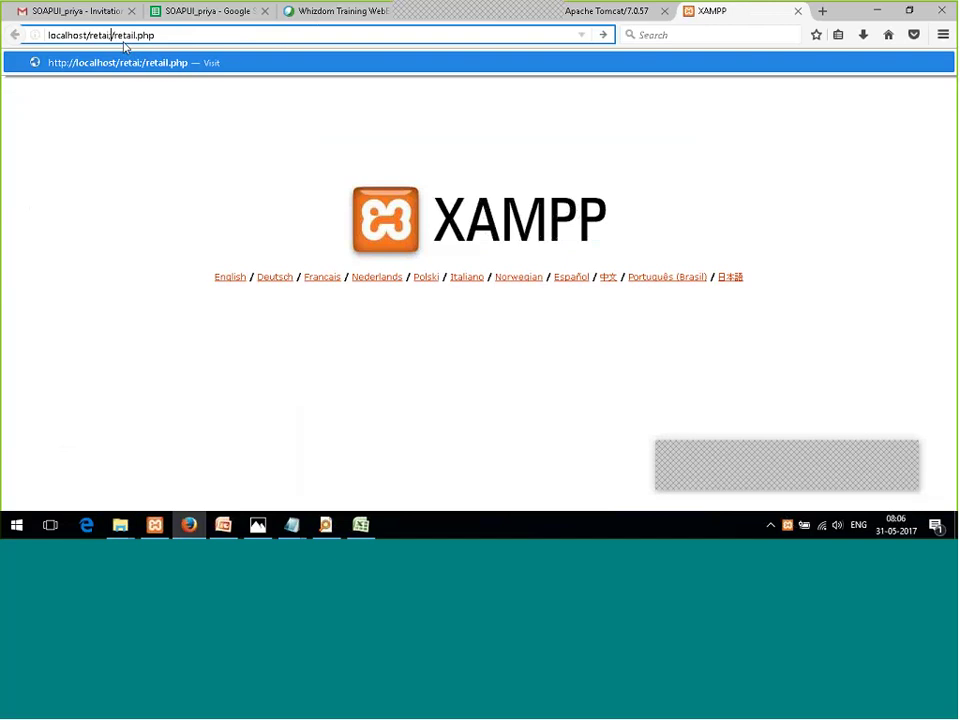
{"action": "type", "text": "l"}
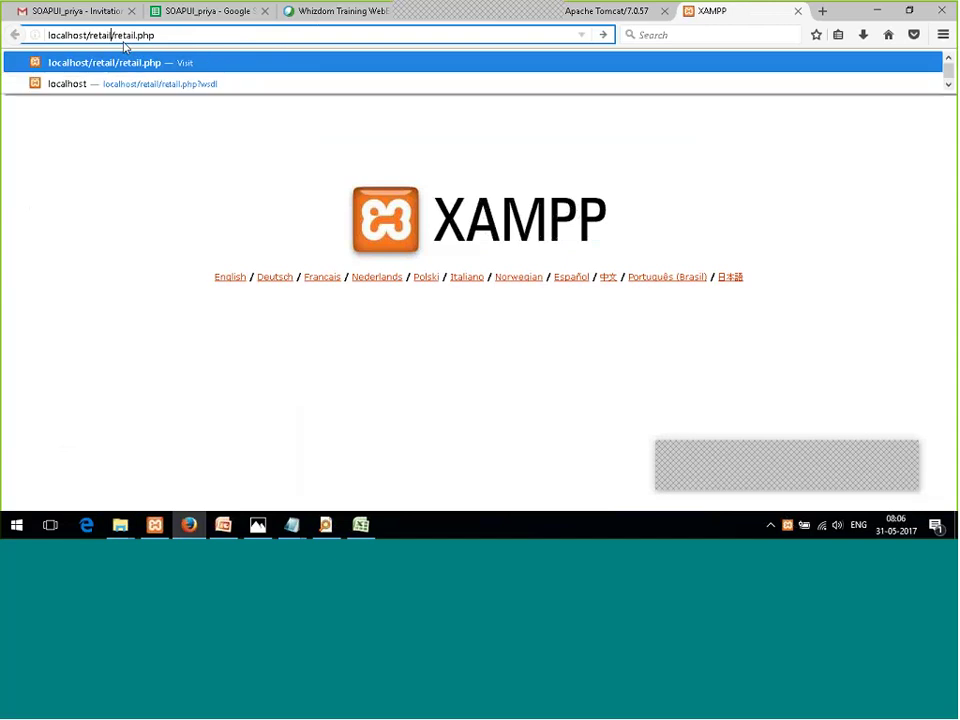
{"action": "key", "text": "Down"}
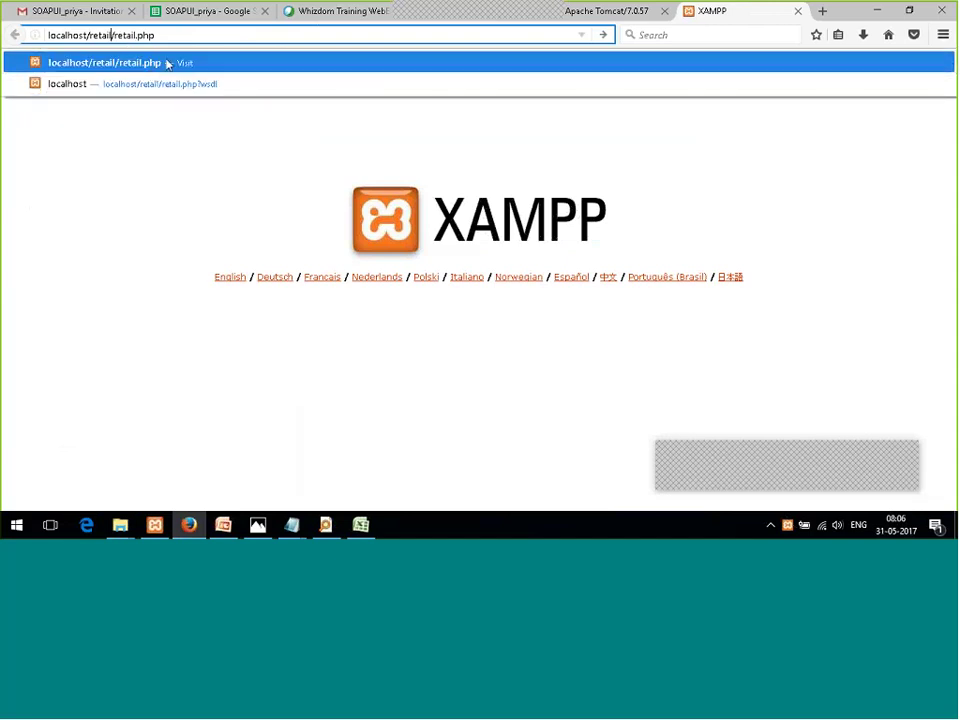
- Highlight the whole localhost/retail/retail.php address and place the text cursor at its end
{"action": "left_click", "coordinate": [171, 34]}
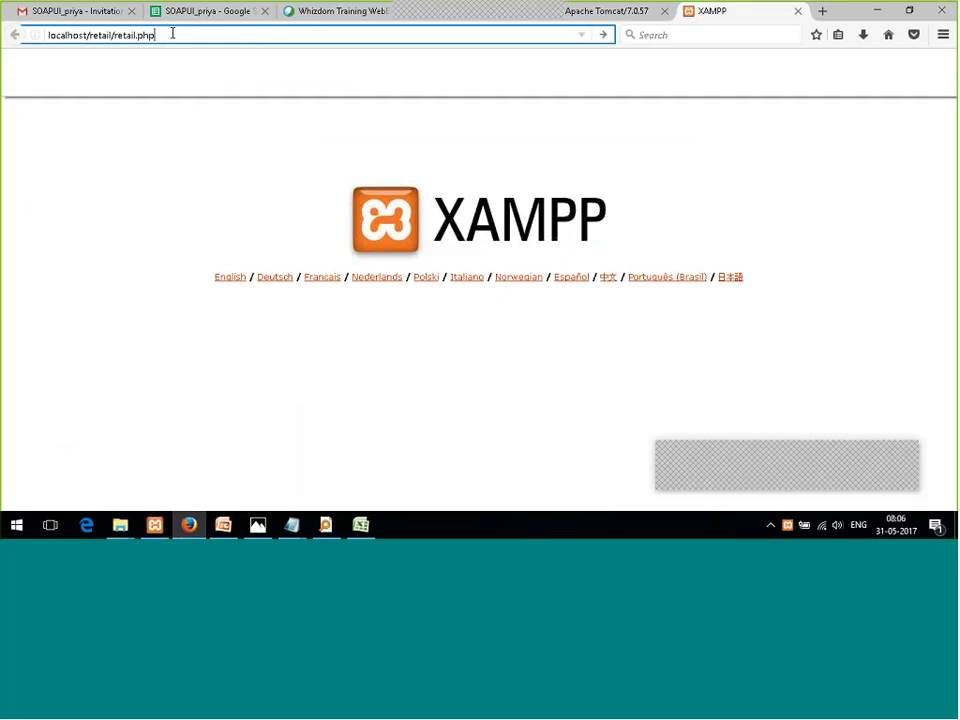
{"action": "double_click", "coordinate": [173, 33]}
{"action": "left_click_drag", "start_coordinate": [173, 33], "coordinate": [3, 27]}
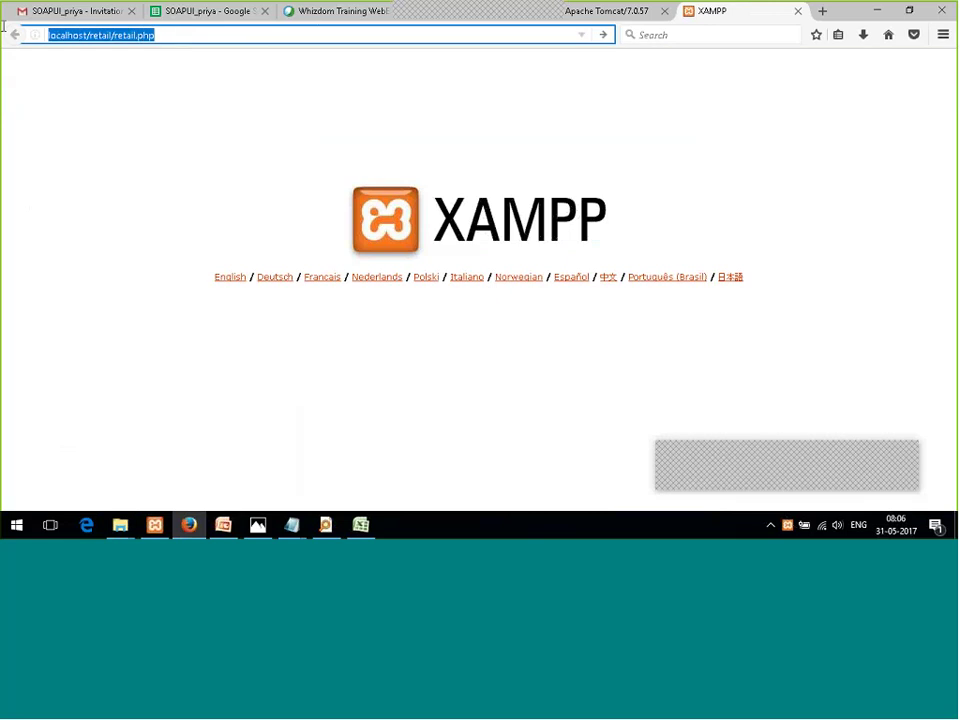
{"action": "left_click", "coordinate": [178, 34]}
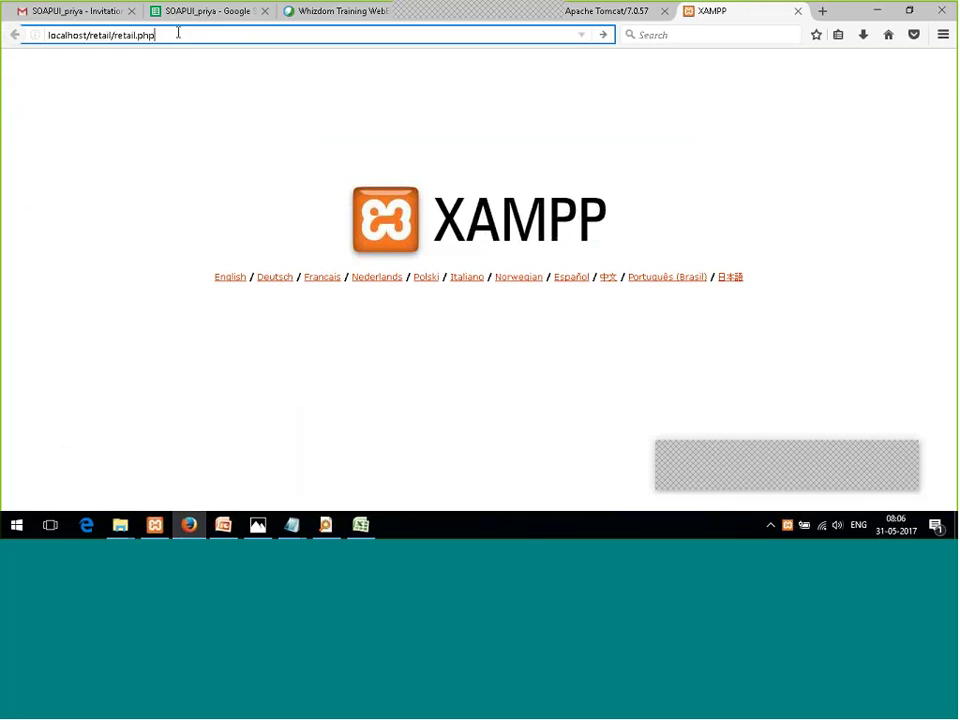